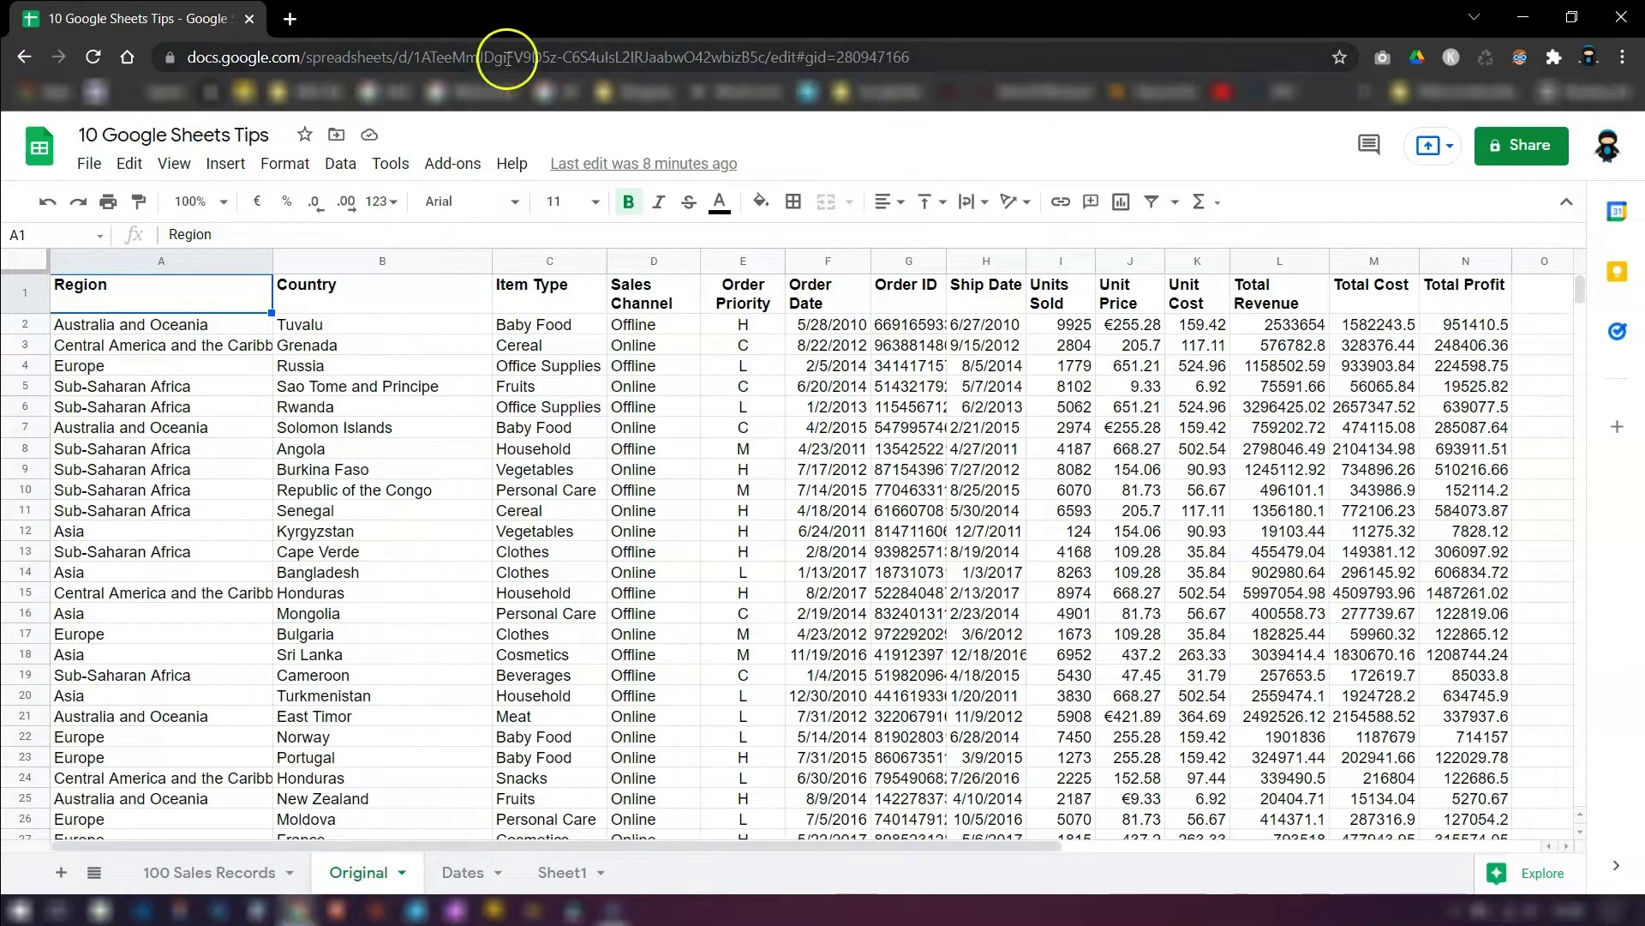
Create a new blank spreadsheet and presentation in new tabs with sheet.new and slide.new.
left_click(298, 26)
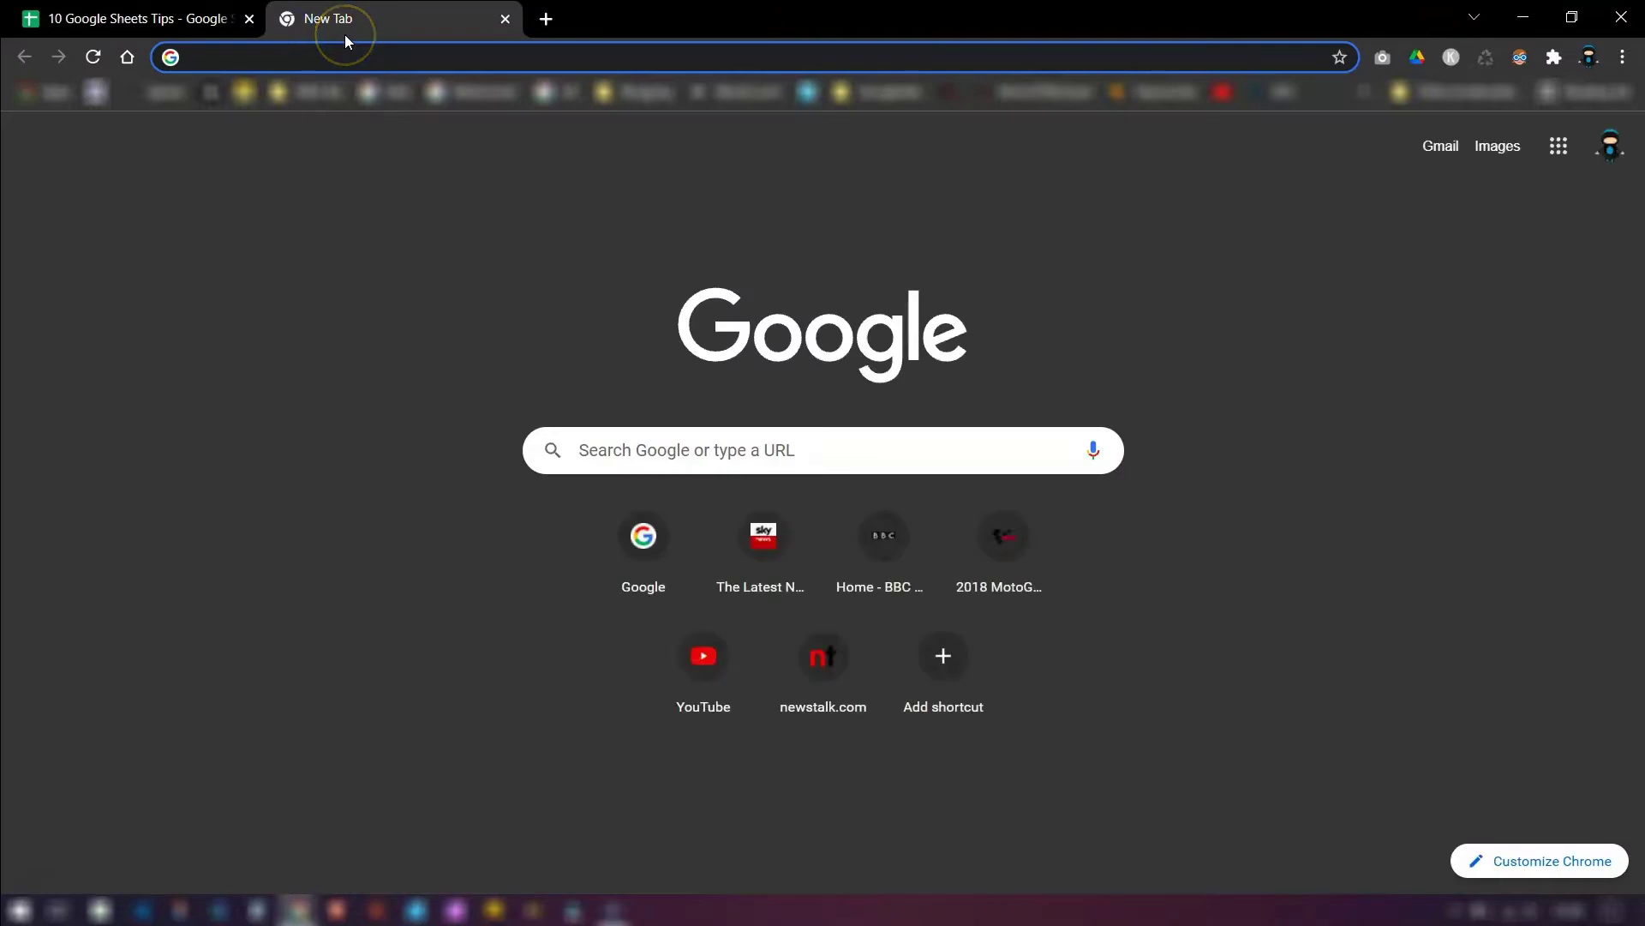
type("sheet")
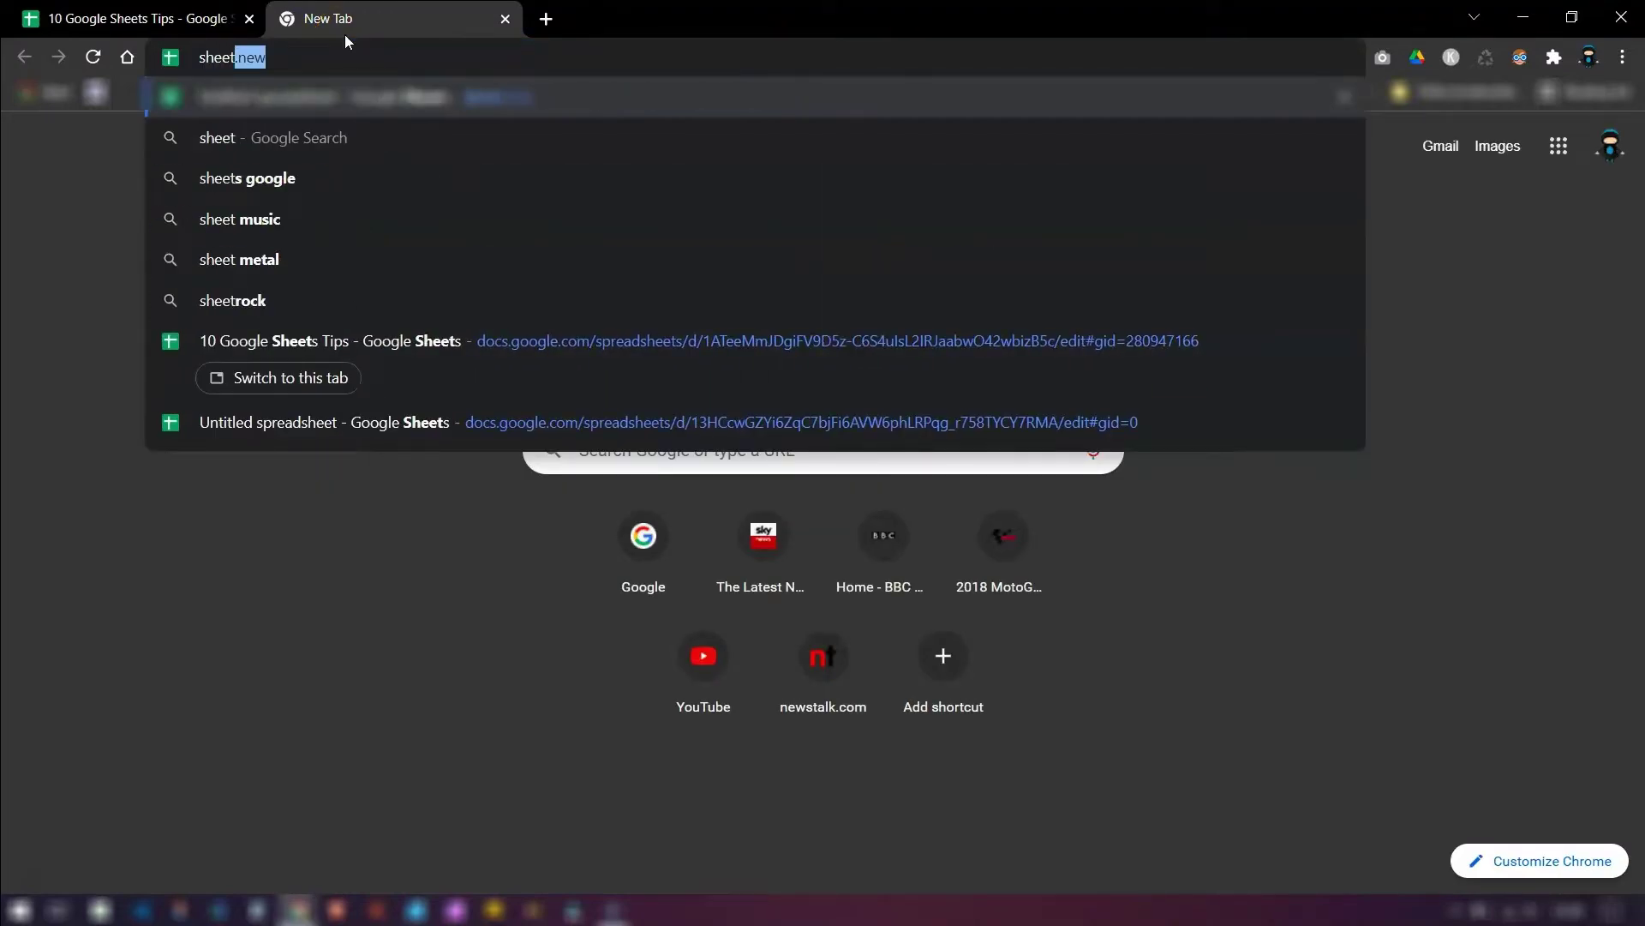
key("Return")
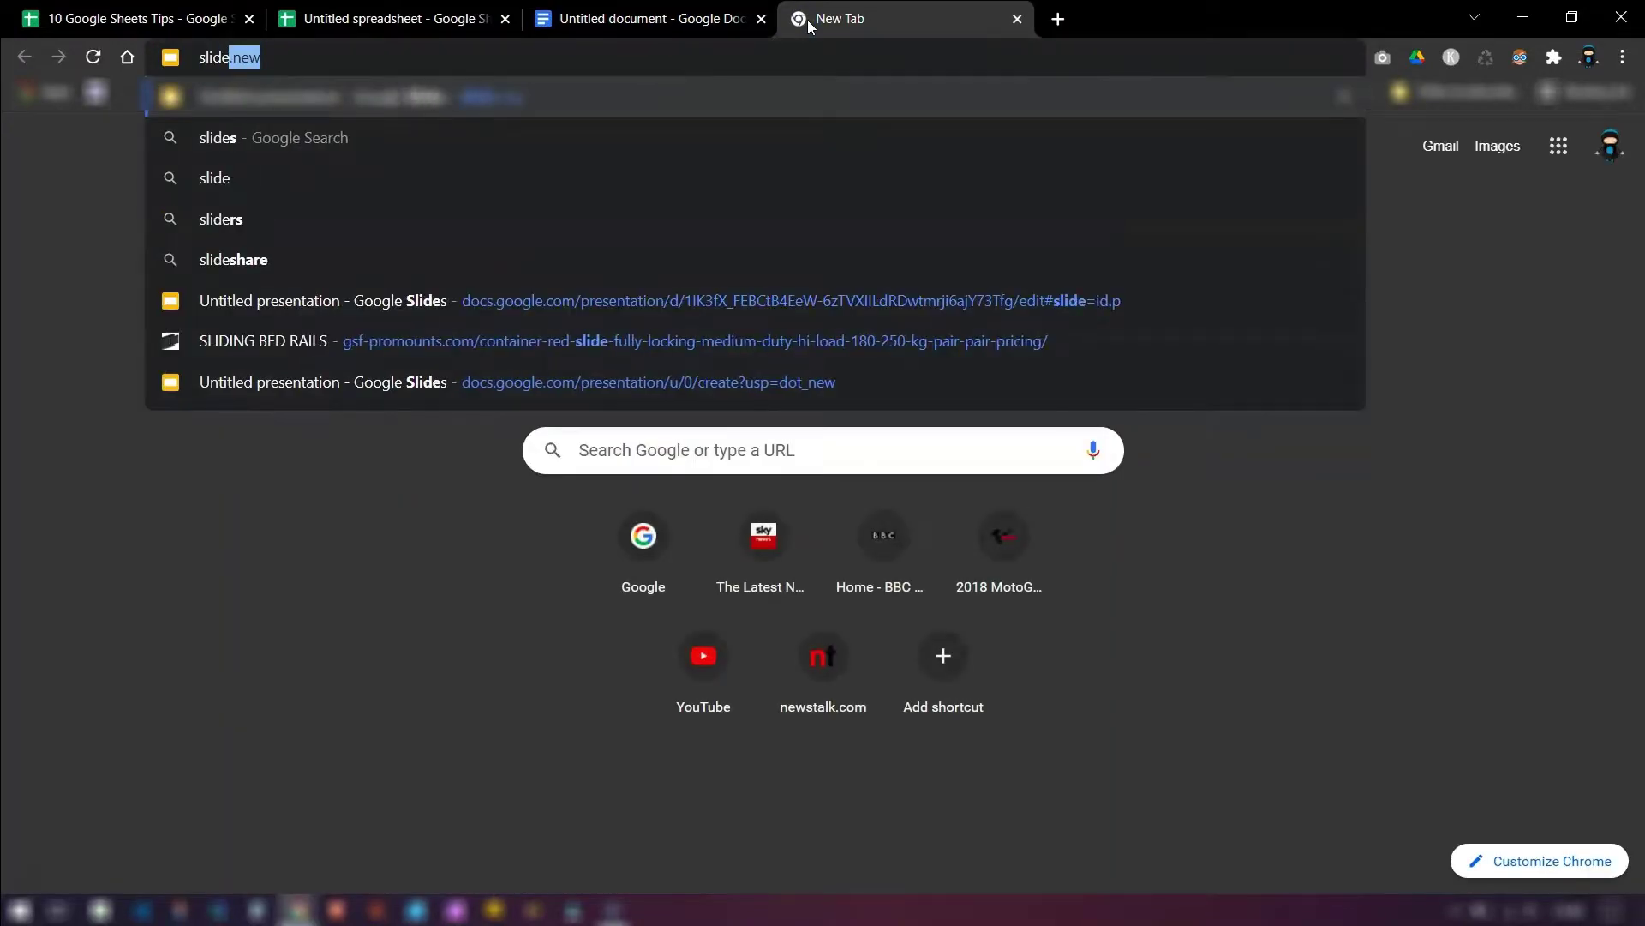
key("Return")
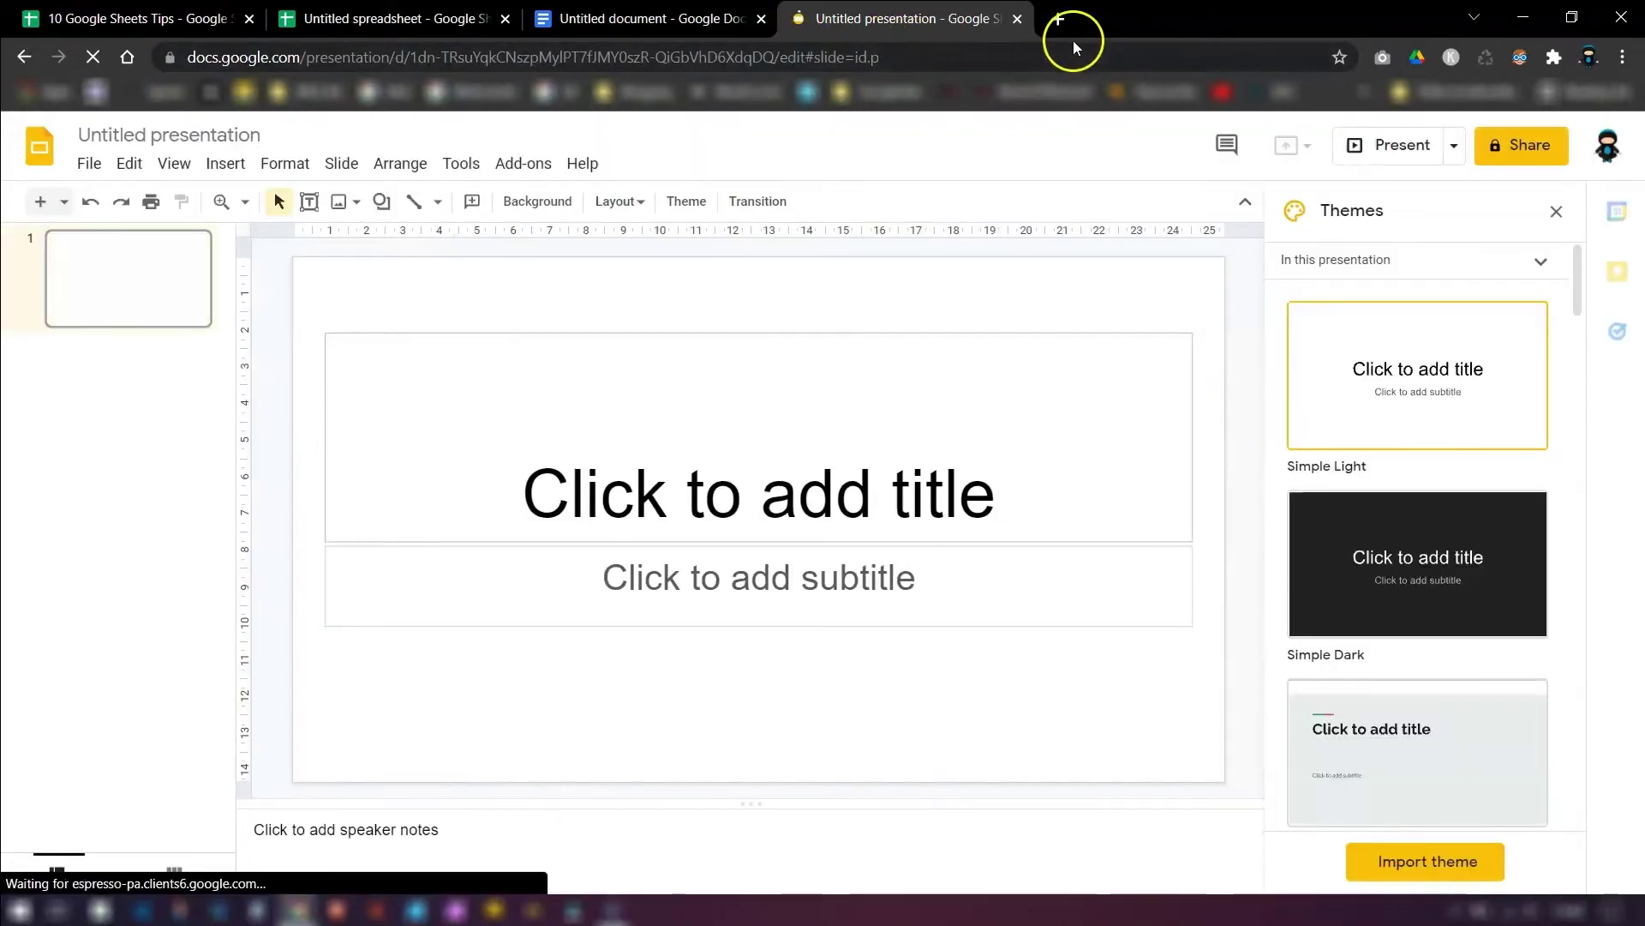
Create a new blank form with form.new, then return to the 10 Google Sheets Tips workbook.
left_click(1059, 19)
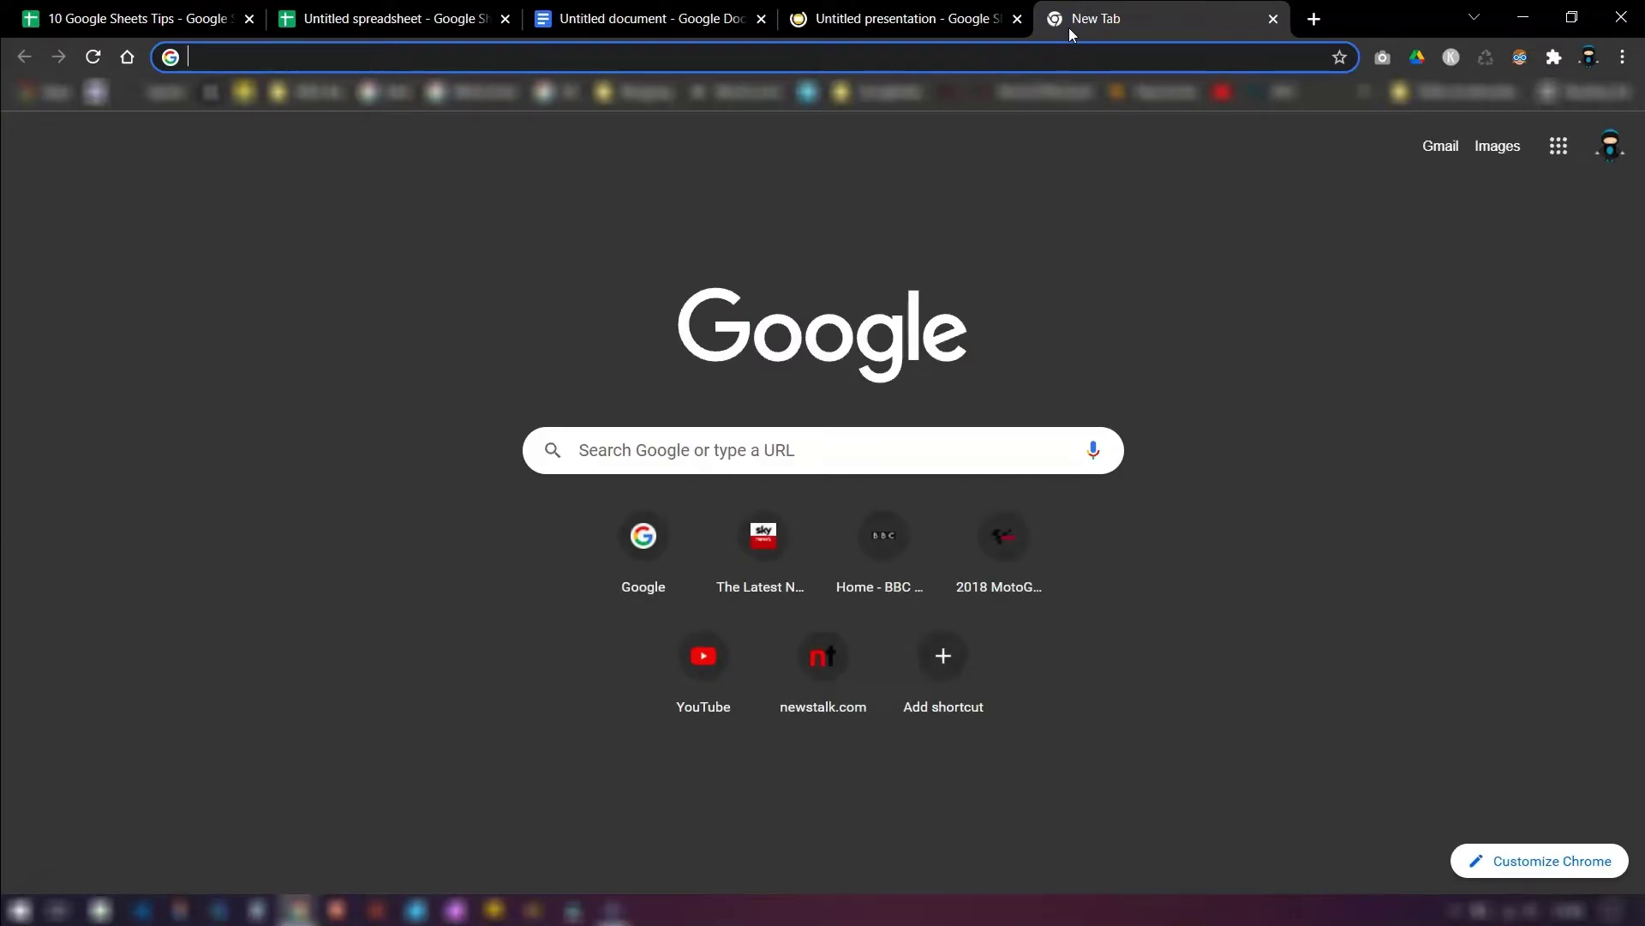
type("form")
key("Return")
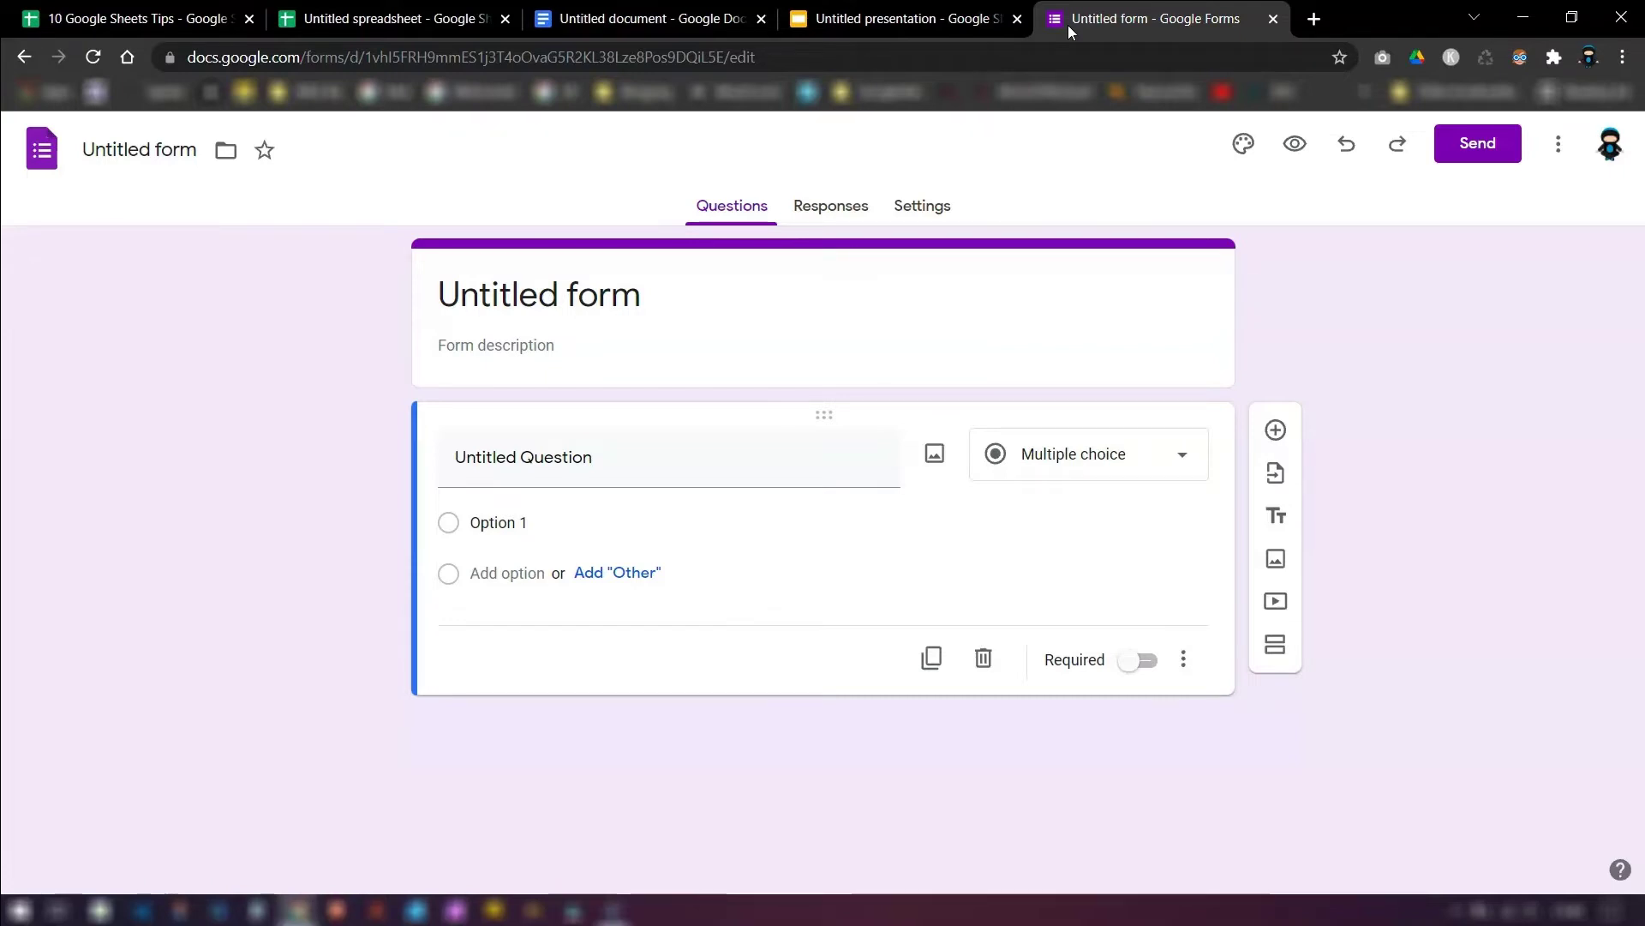
left_click(1001, 144)
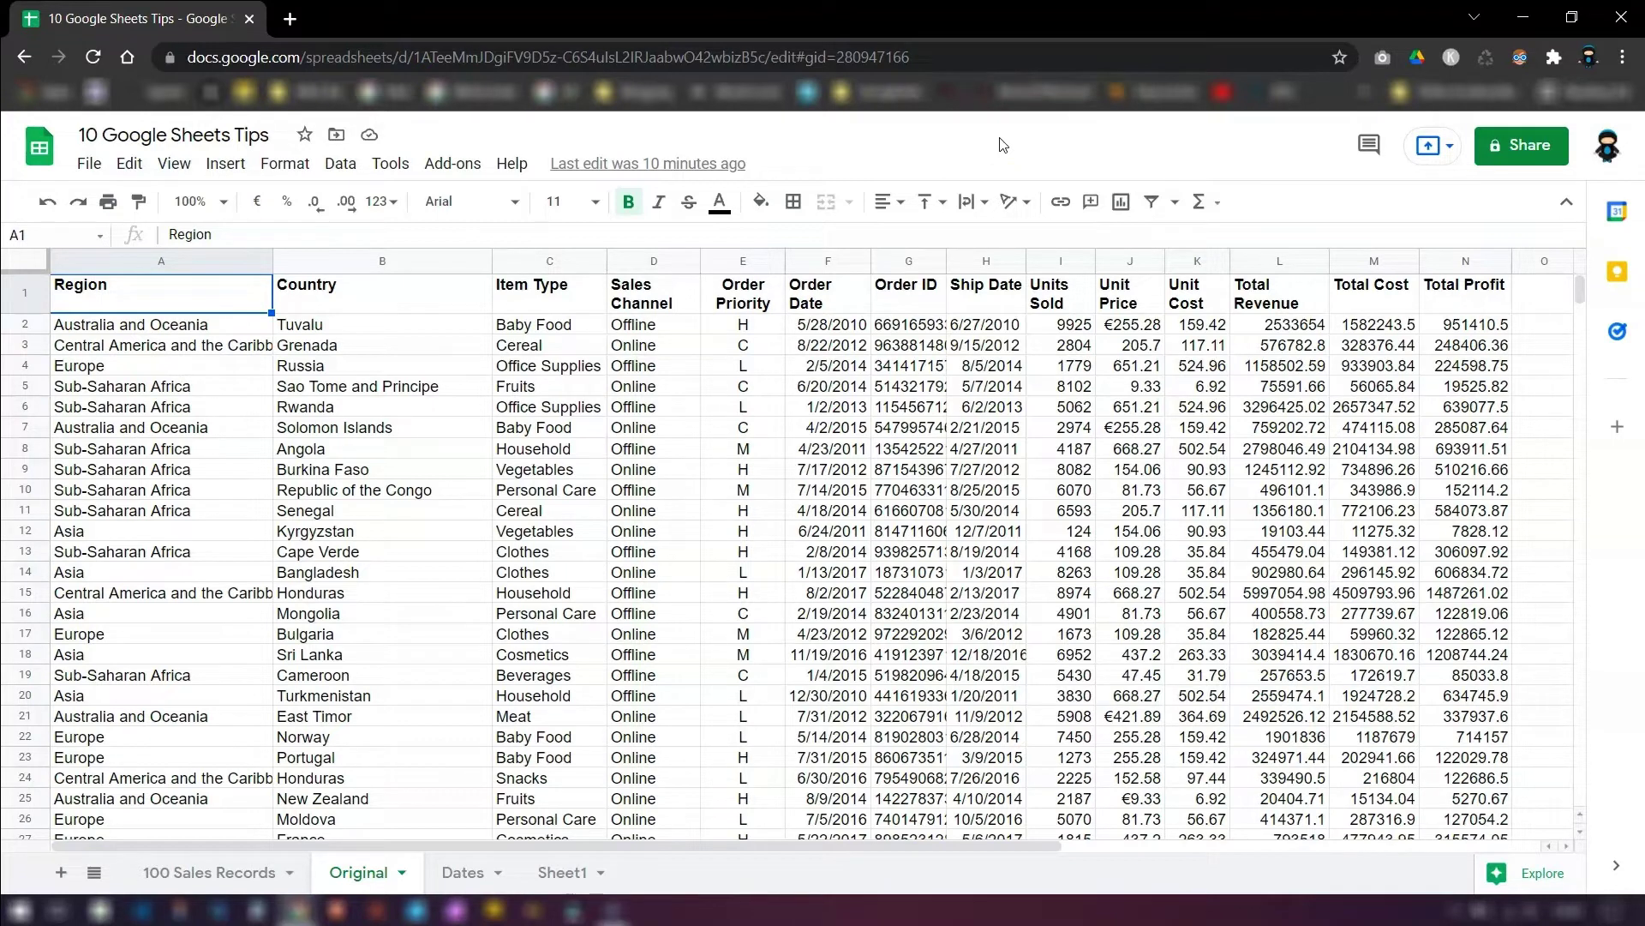
Apply the cyan Alternating colors style to the sales table A1:N101 from the Format menu.
left_click(205, 383)
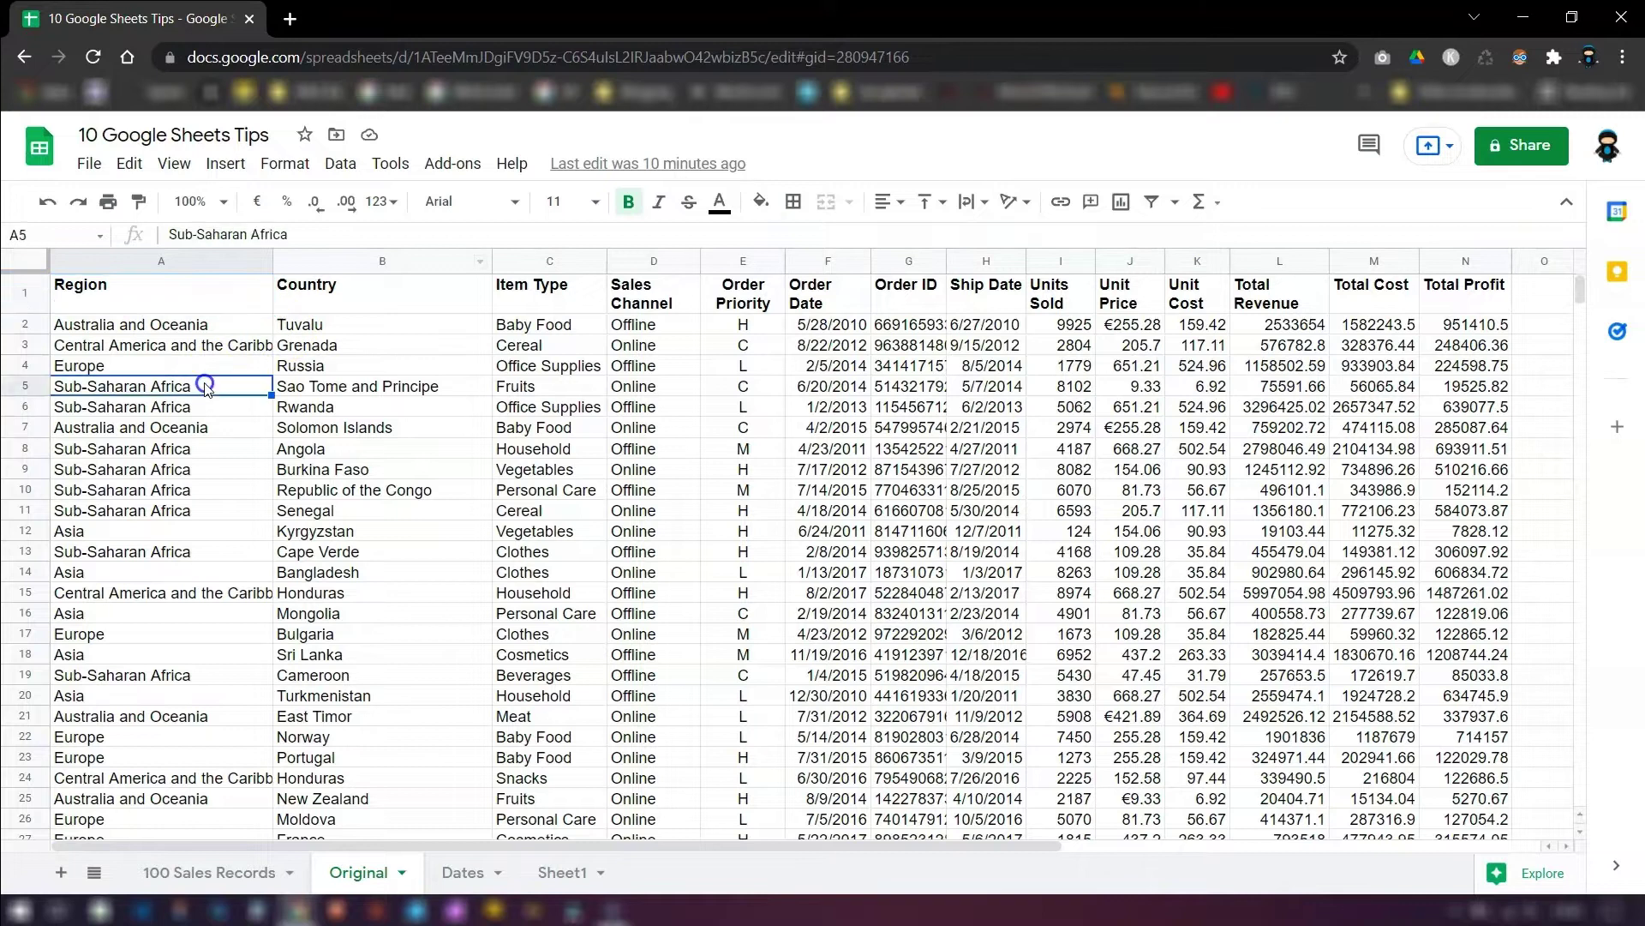
left_click(285, 164)
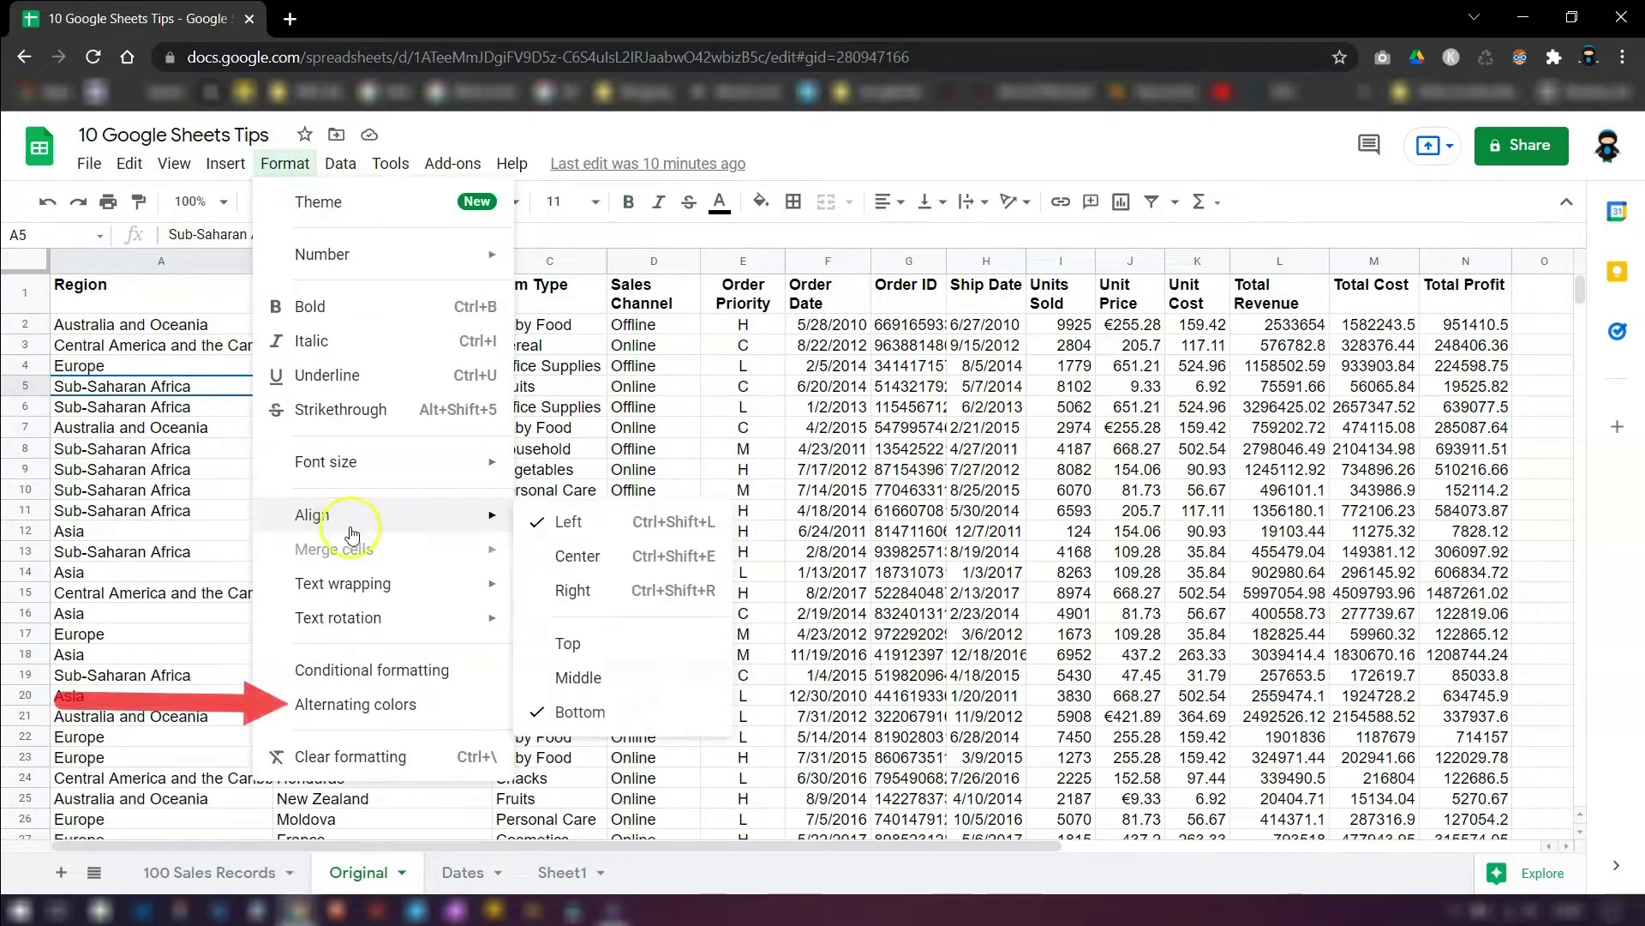
left_click(363, 707)
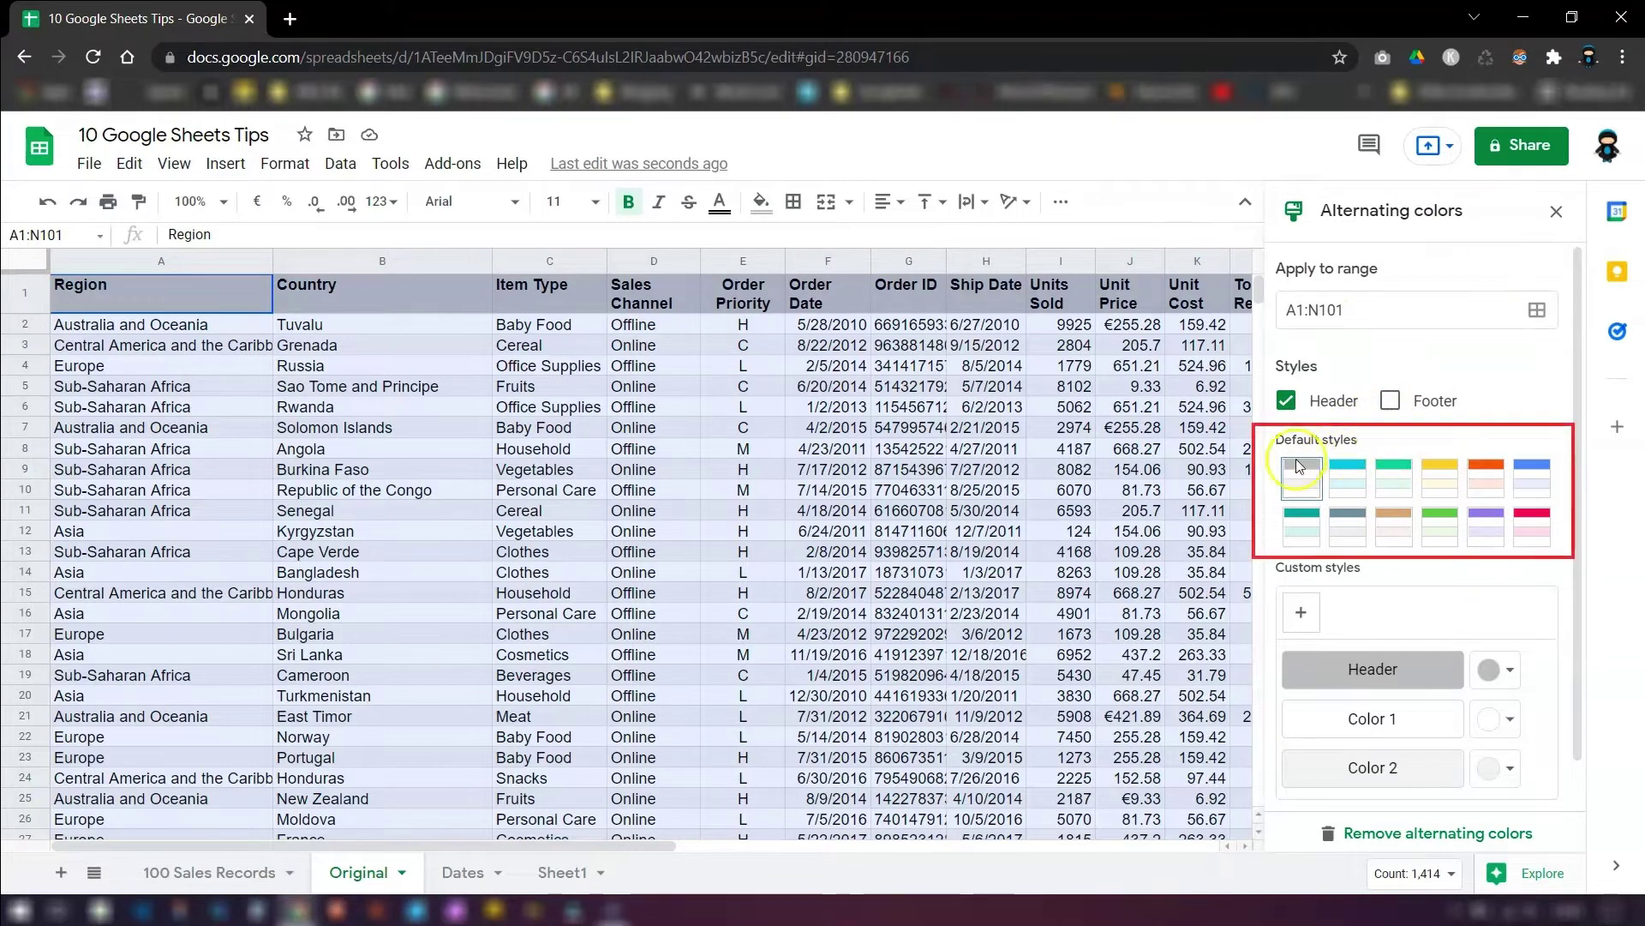
left_click(1363, 490)
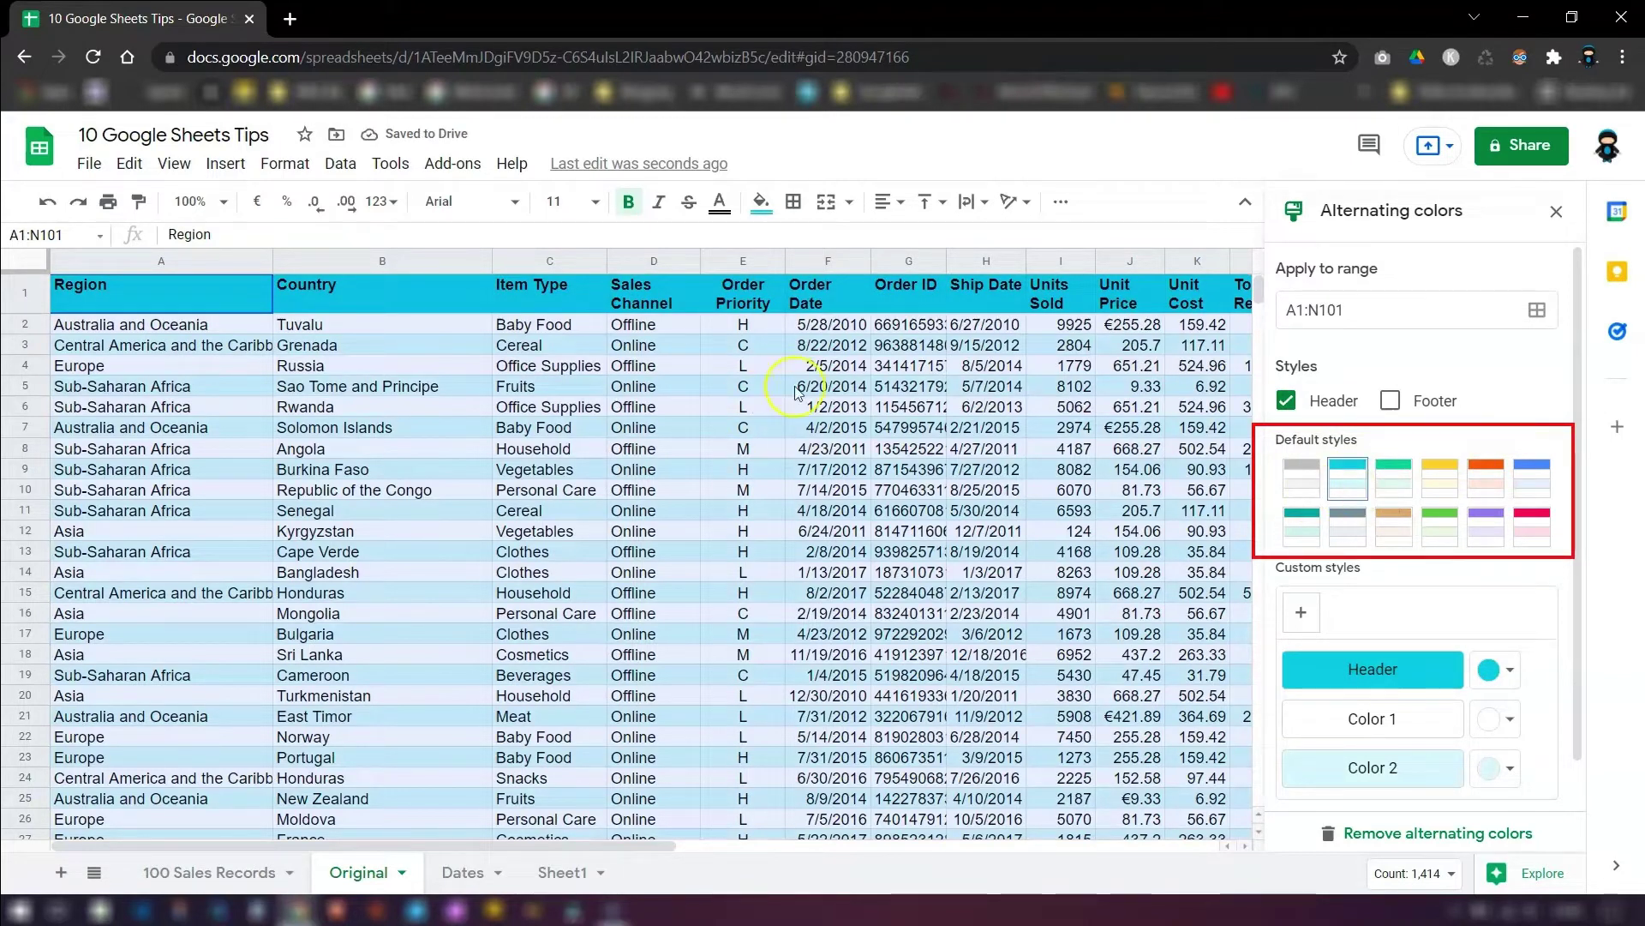
Preview the header colour palette in the alternating colours panel and dismiss it unchanged.
left_click(828, 469)
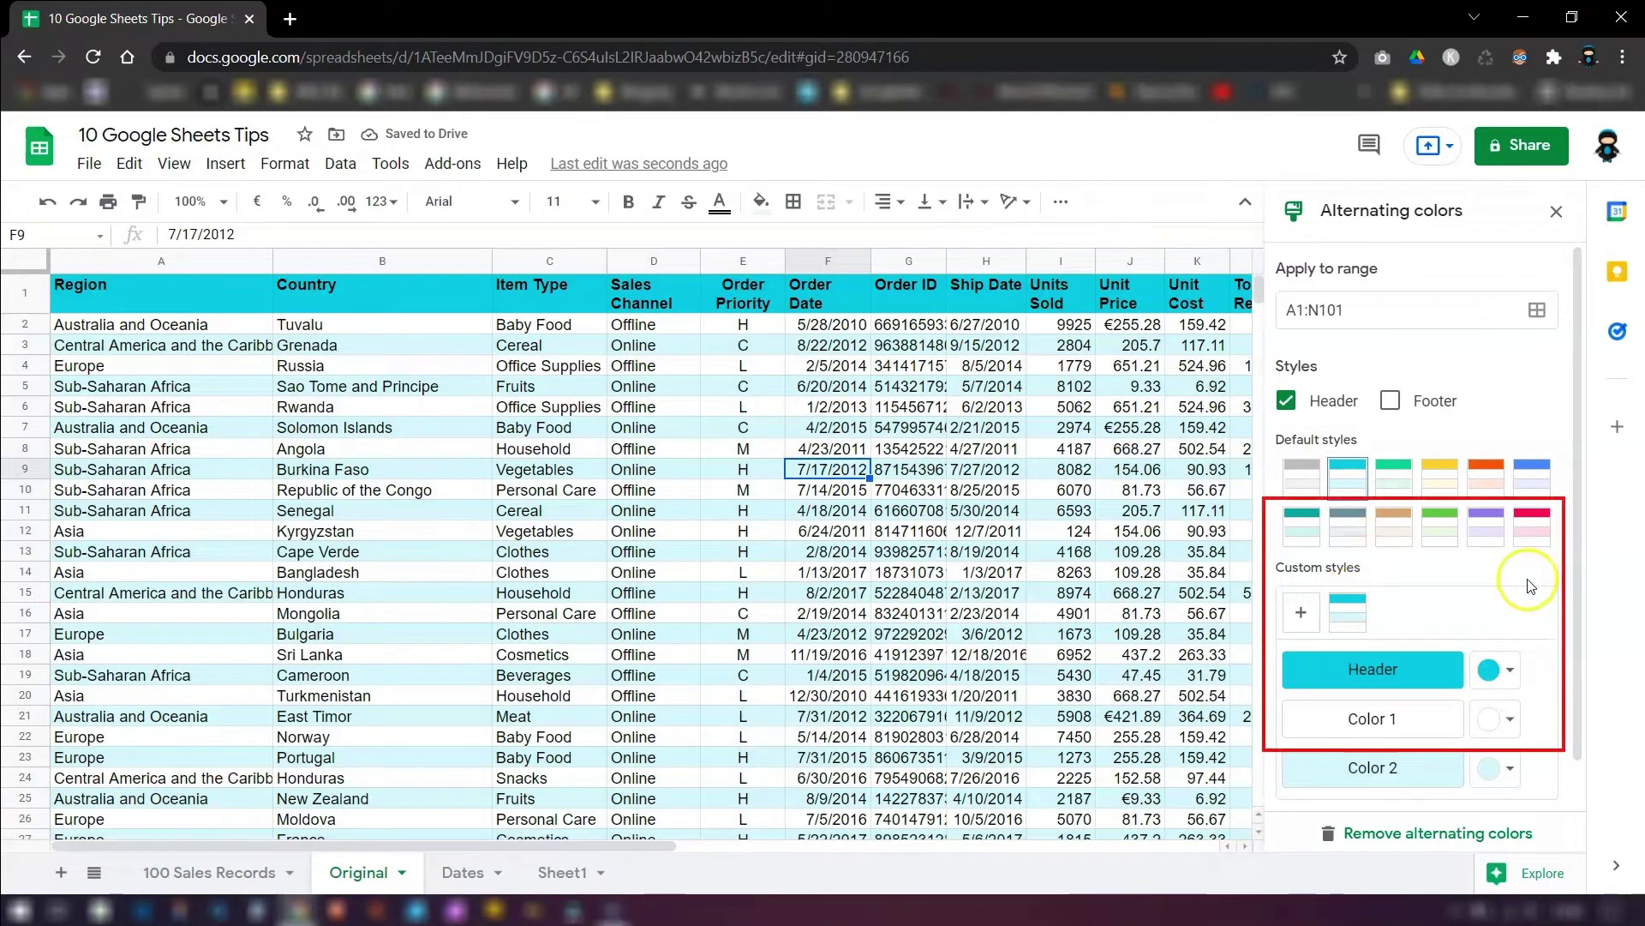
scroll(1521, 647, "down", 1)
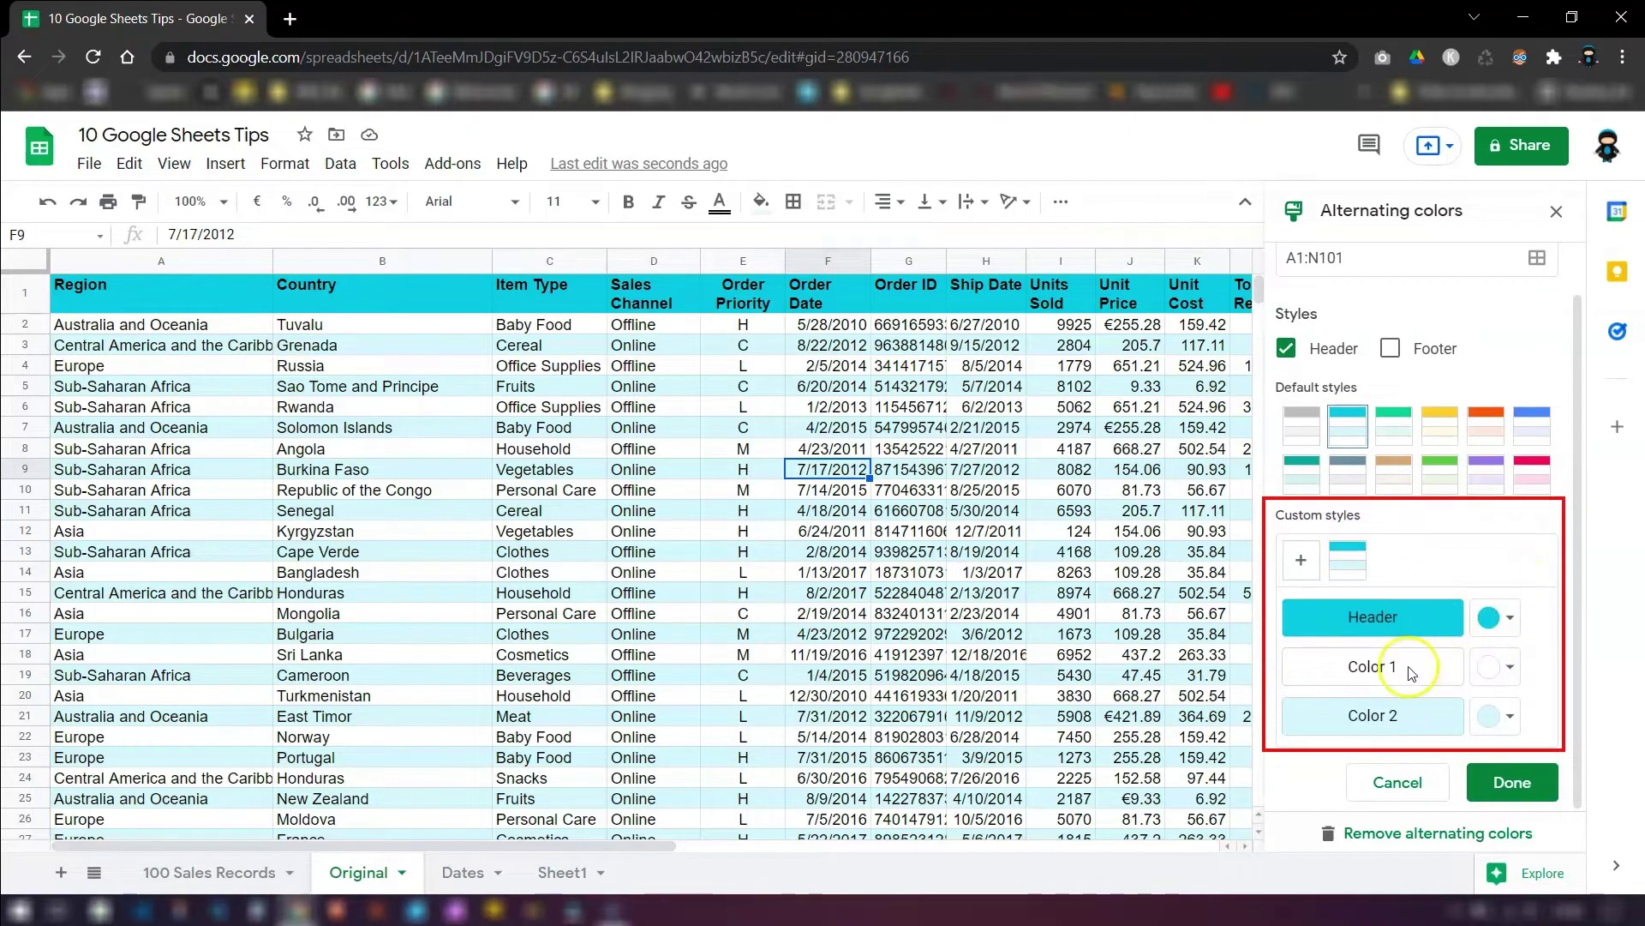
left_click(1498, 617)
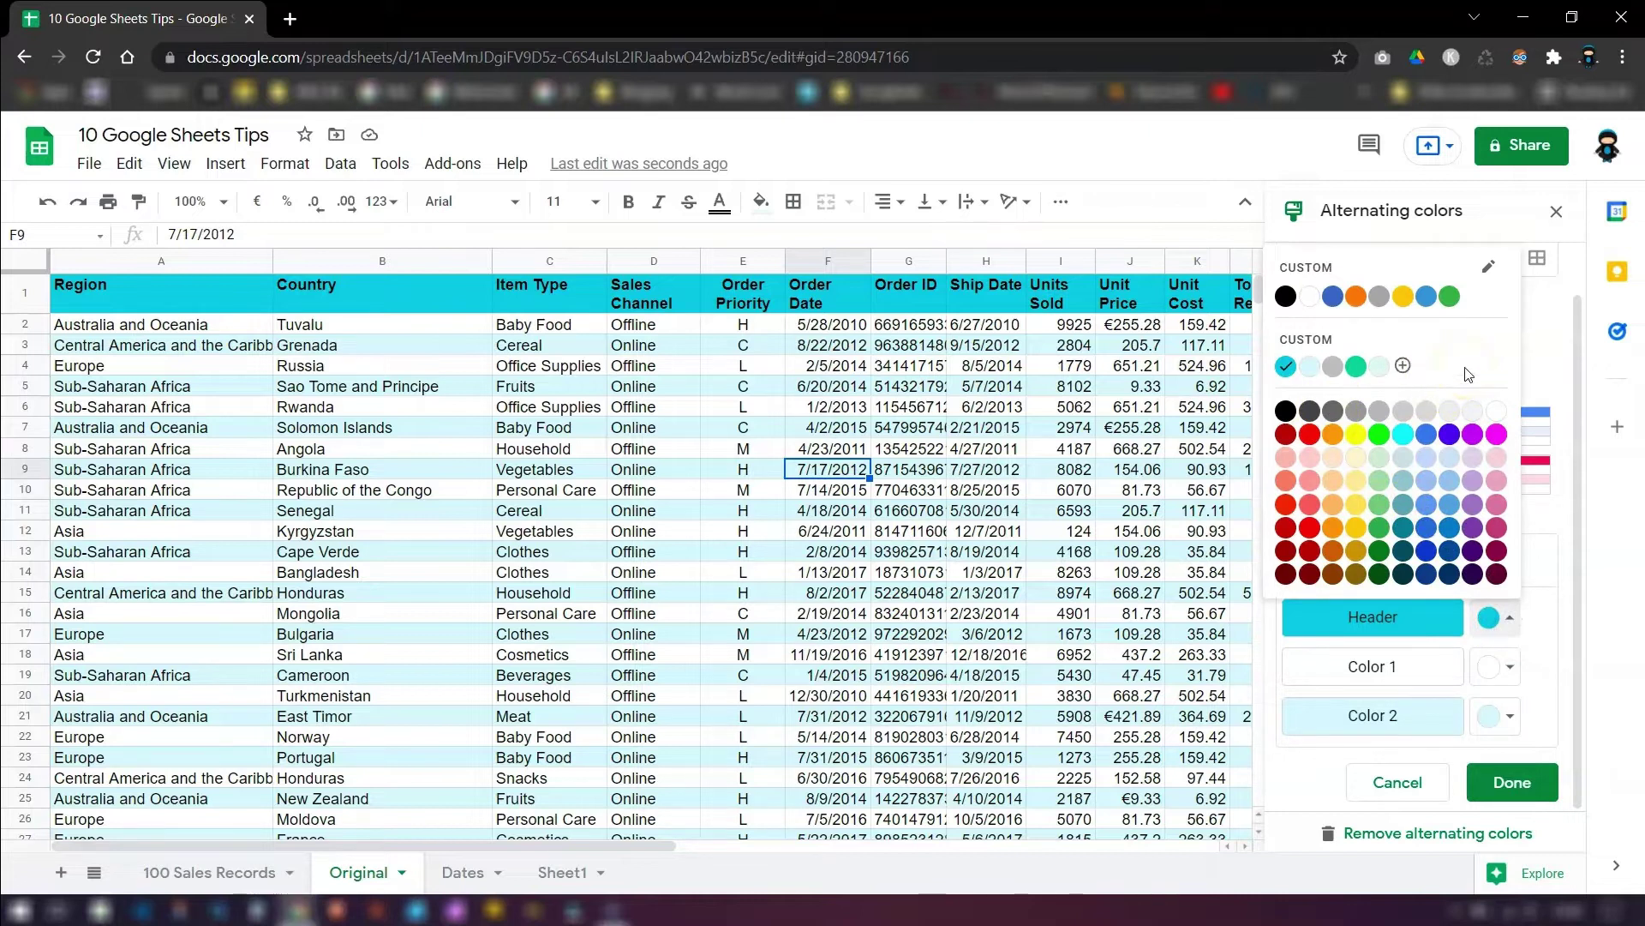
left_click(1393, 246)
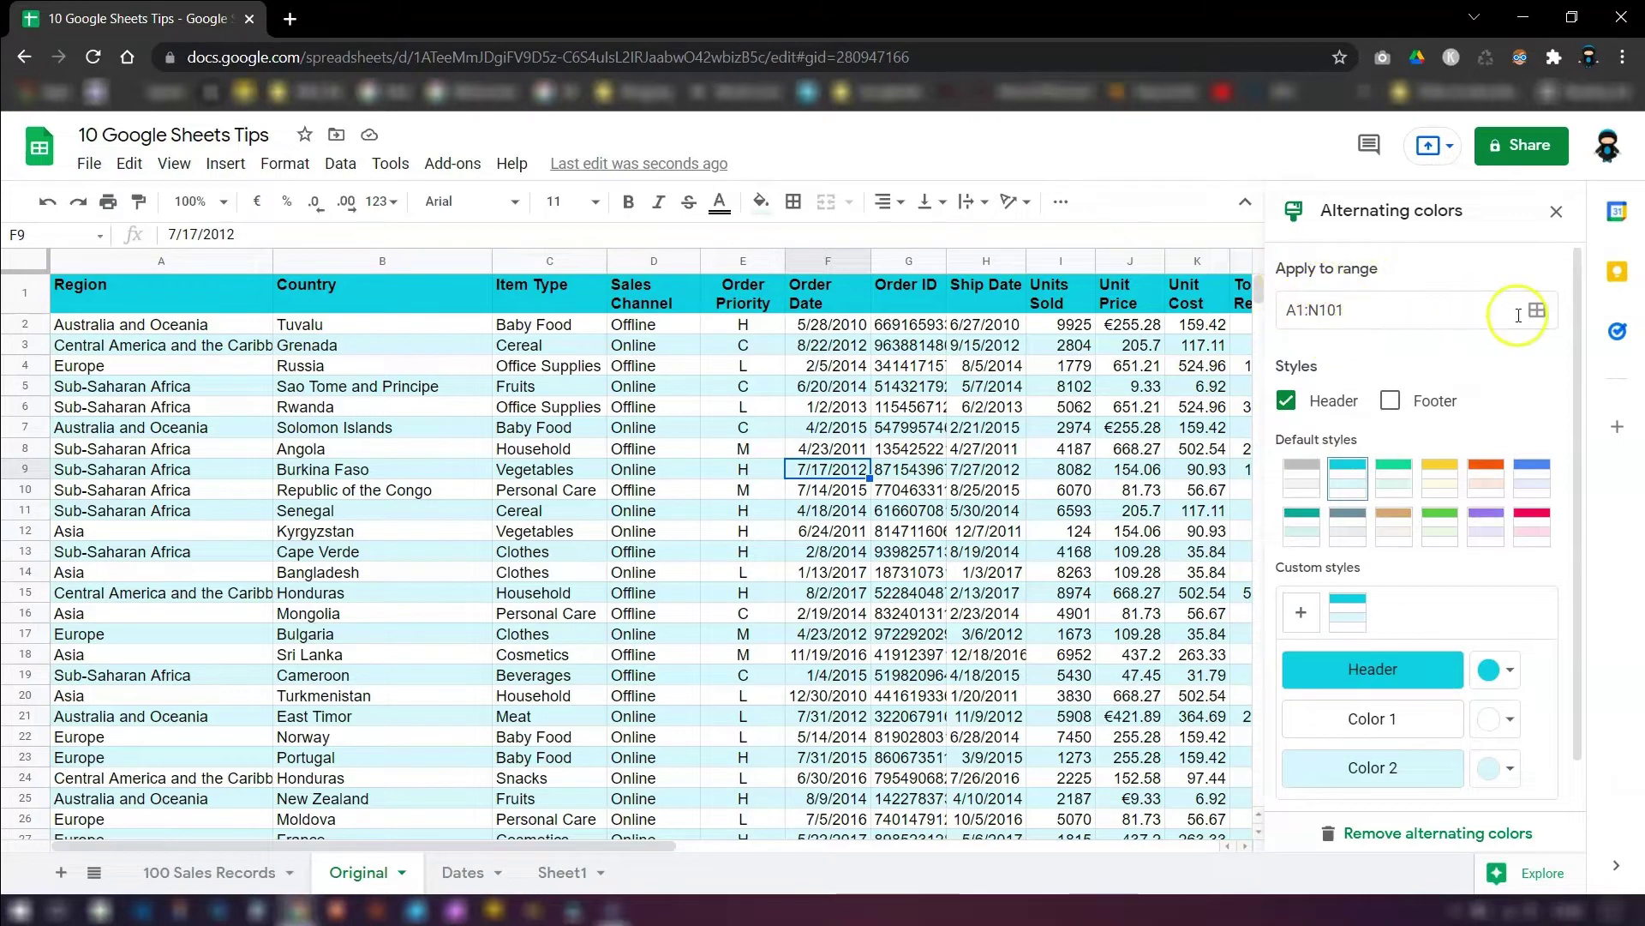
Try range A8:B13 but cancel, toggle the header row off and on, then finish with Done.
left_click(174, 413)
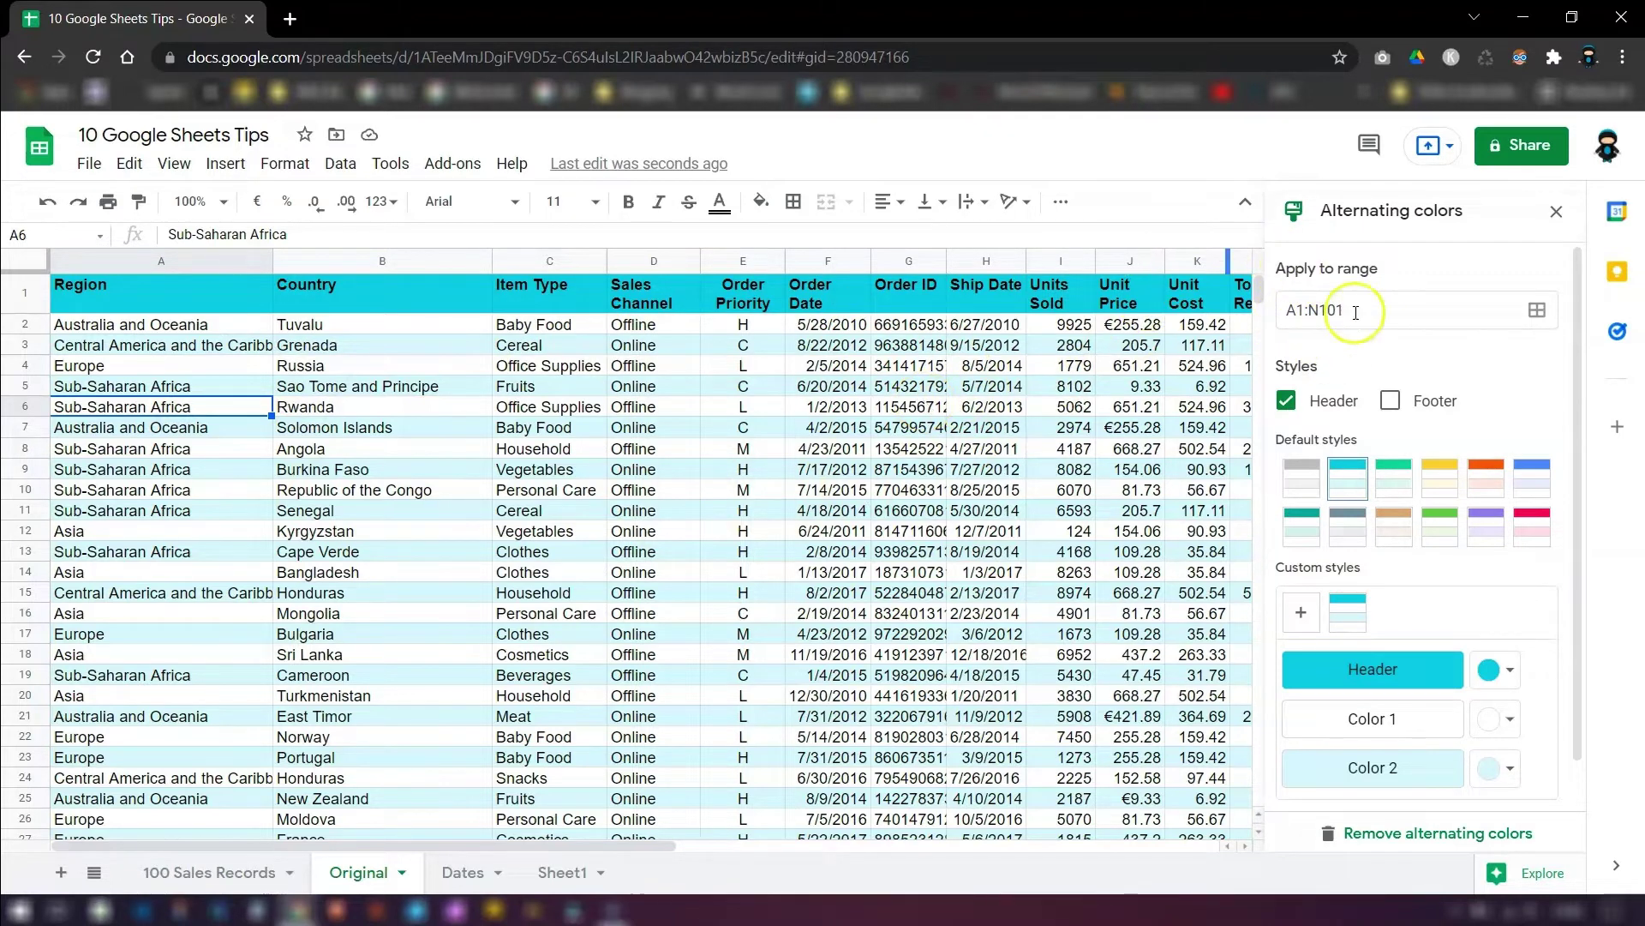
left_click(1536, 309)
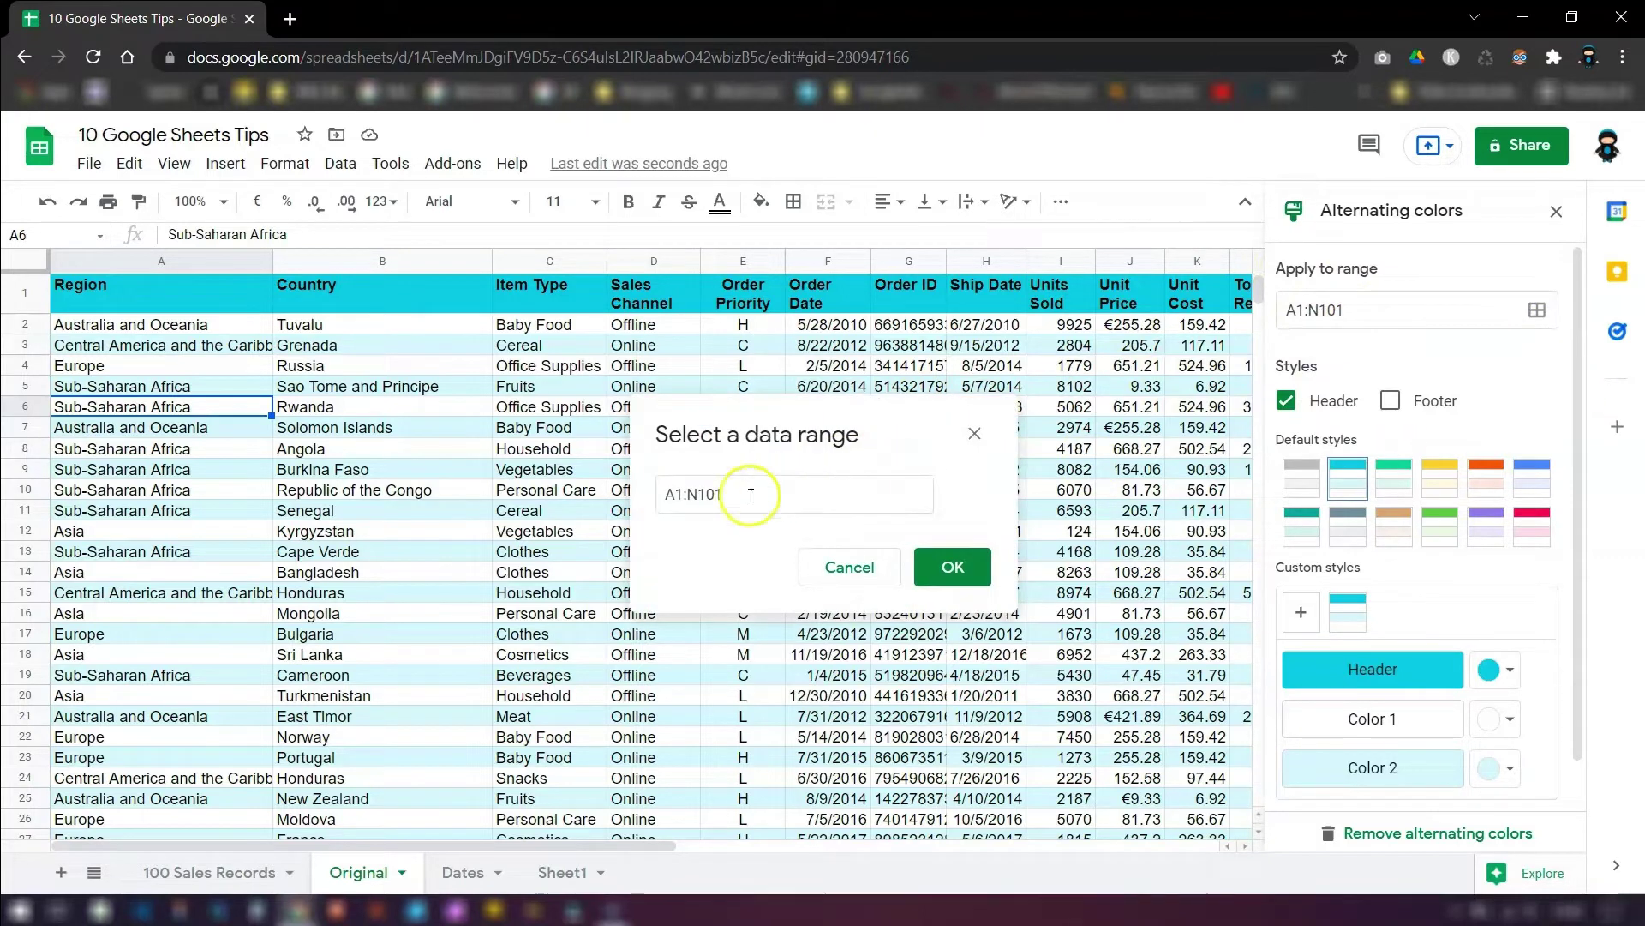
left_click_drag(263, 453, 424, 561)
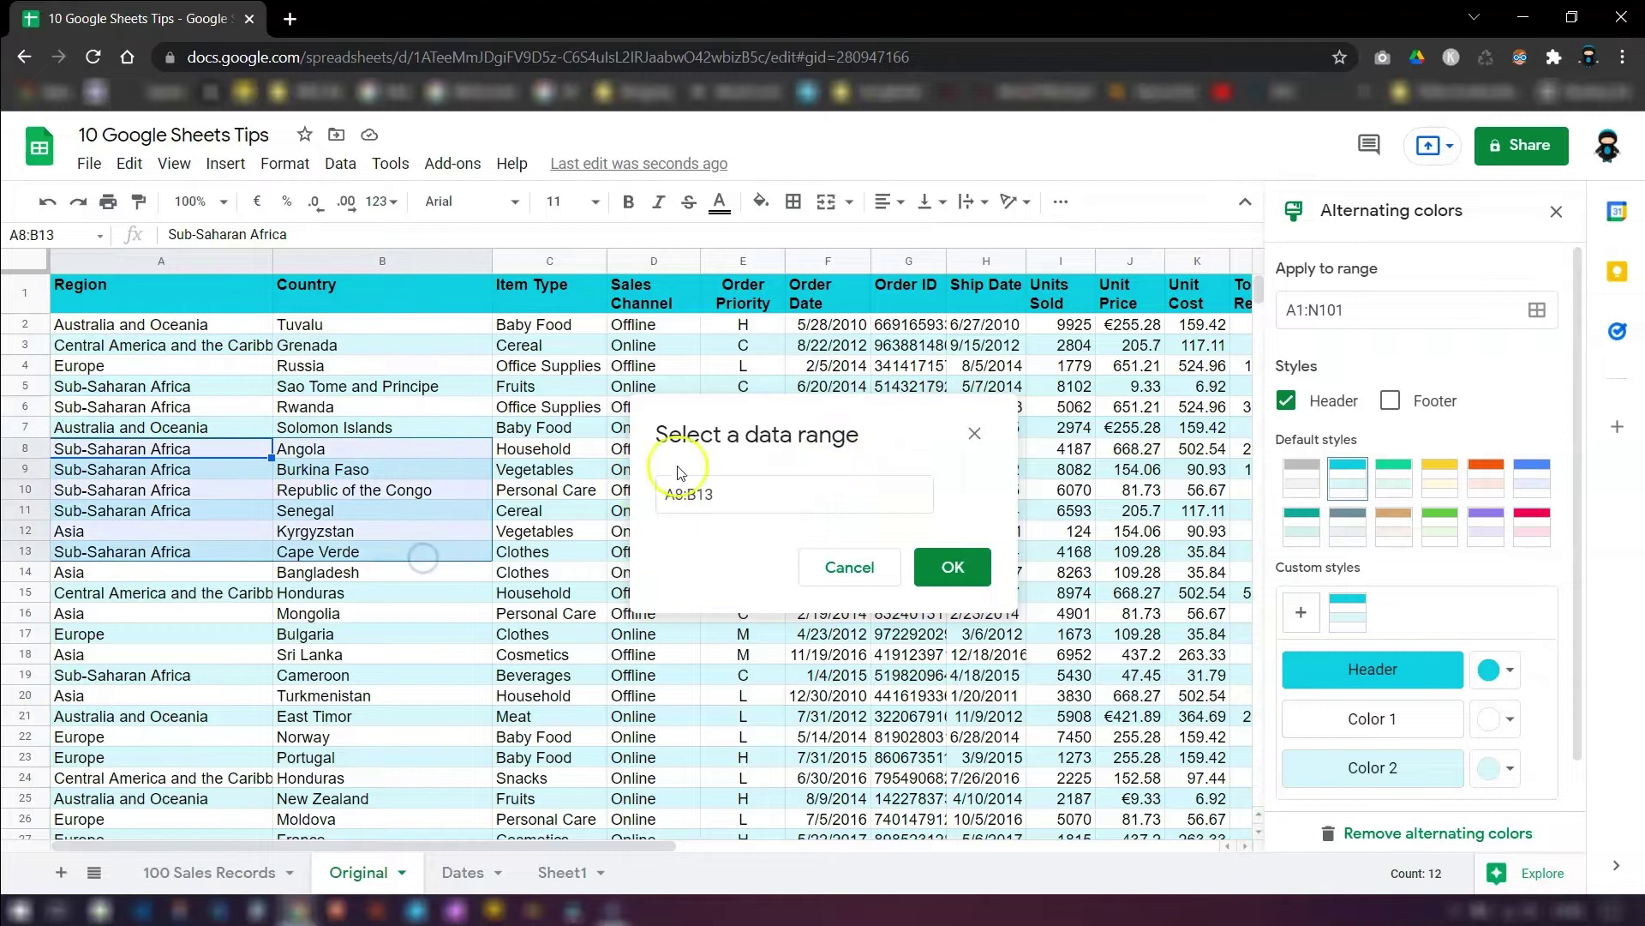
left_click(851, 565)
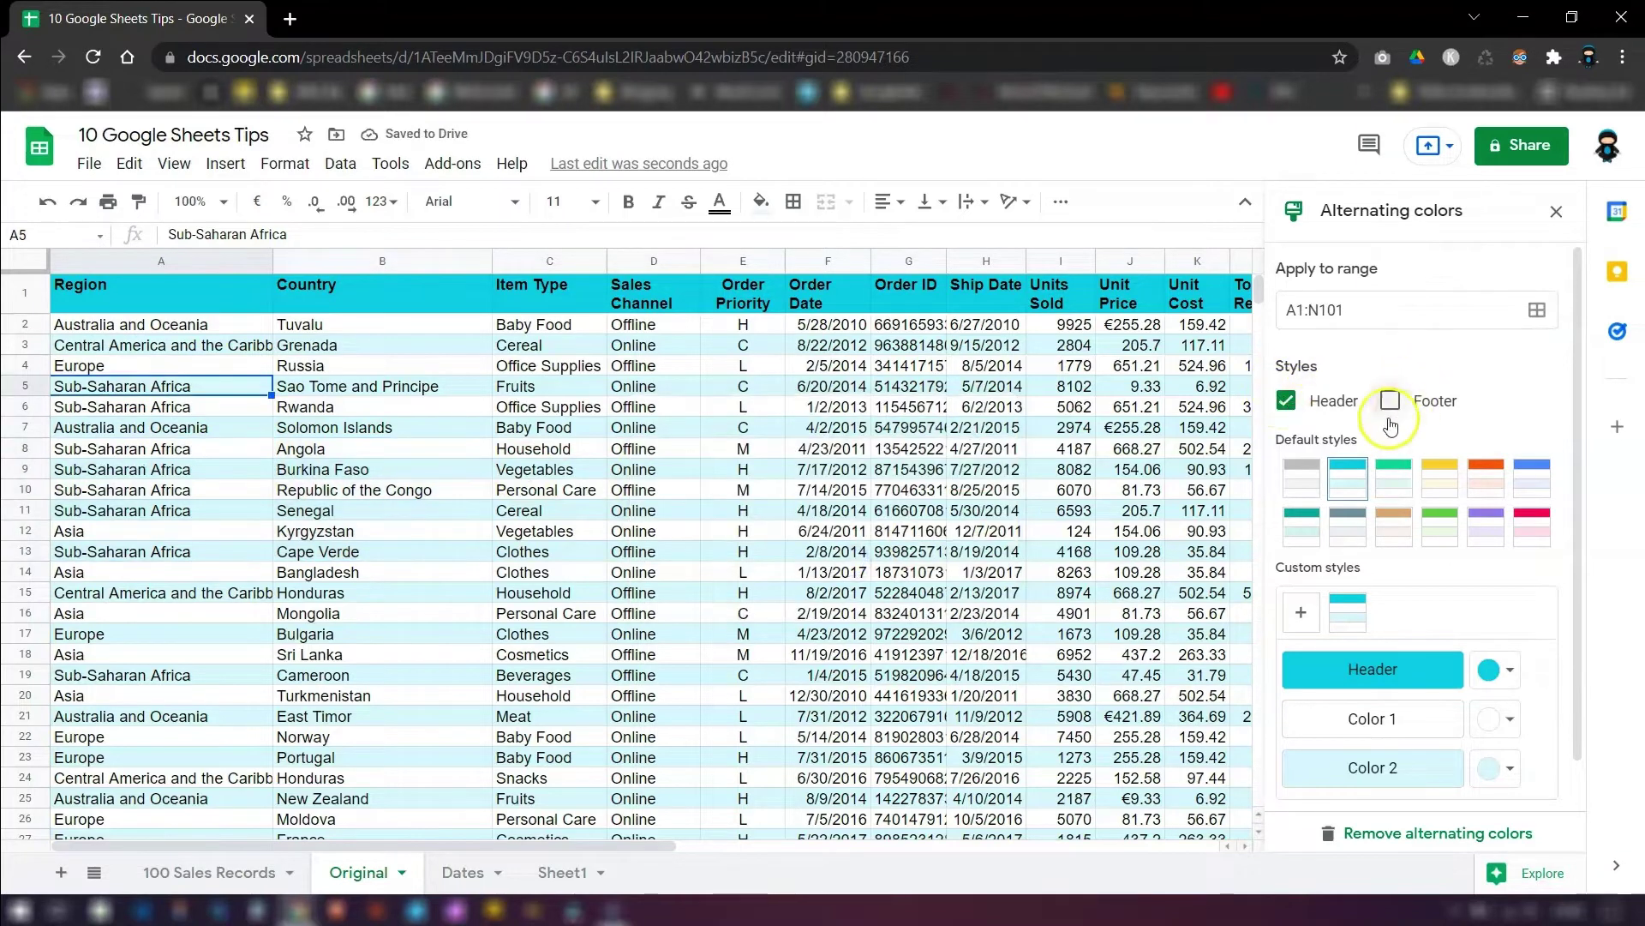
left_click(1287, 400)
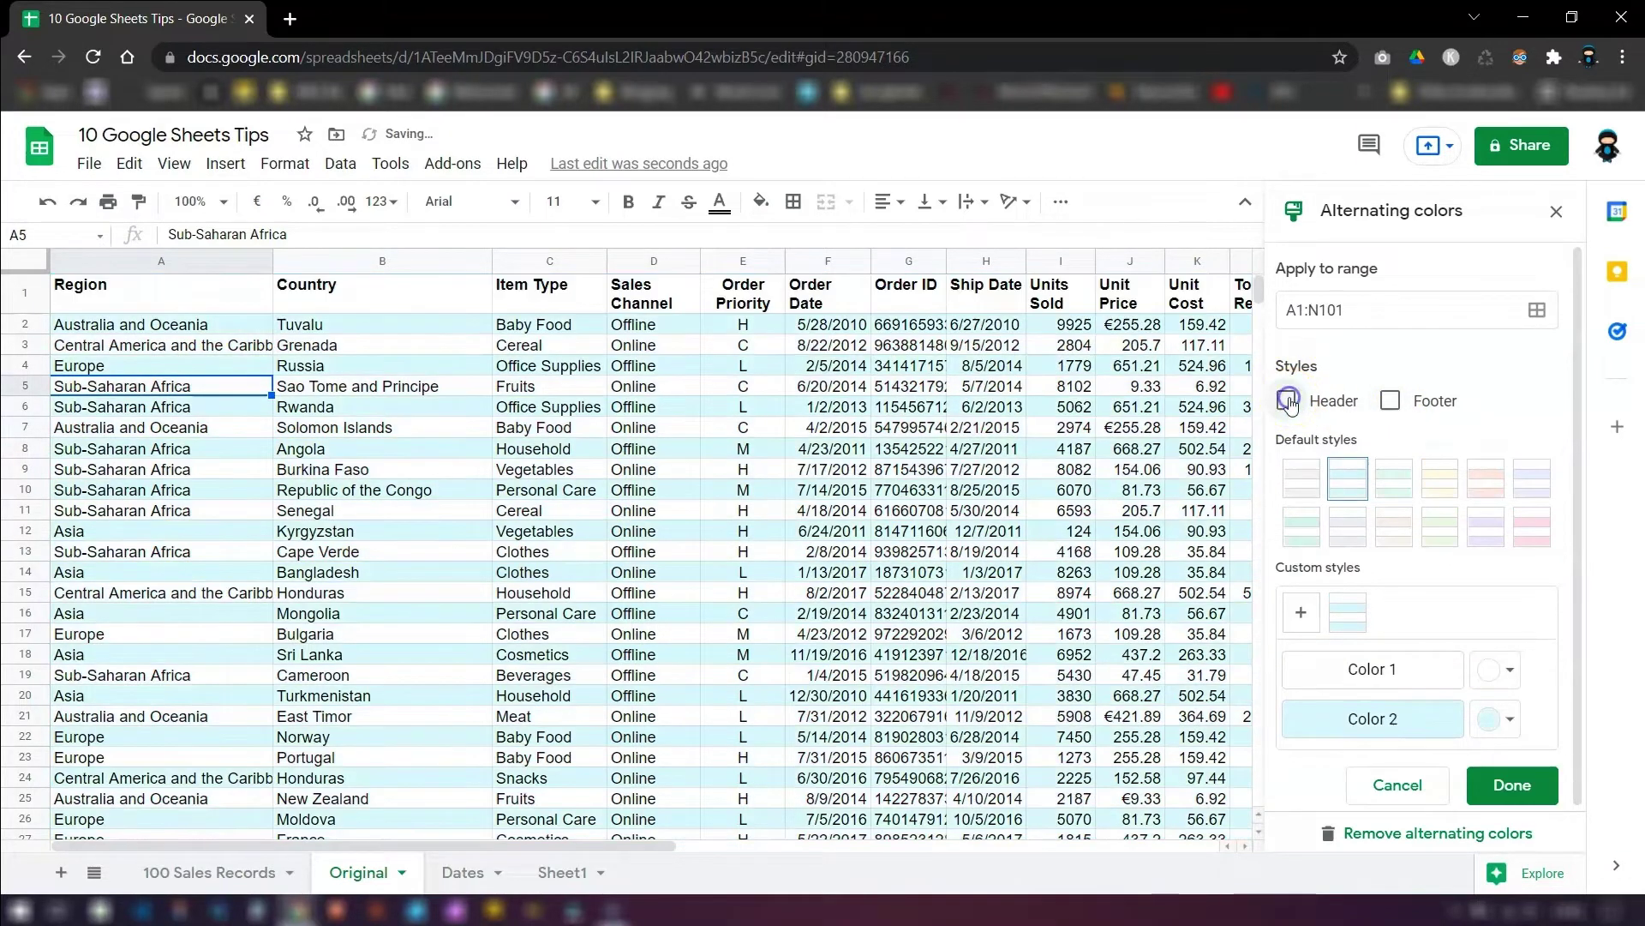
left_click(1290, 400)
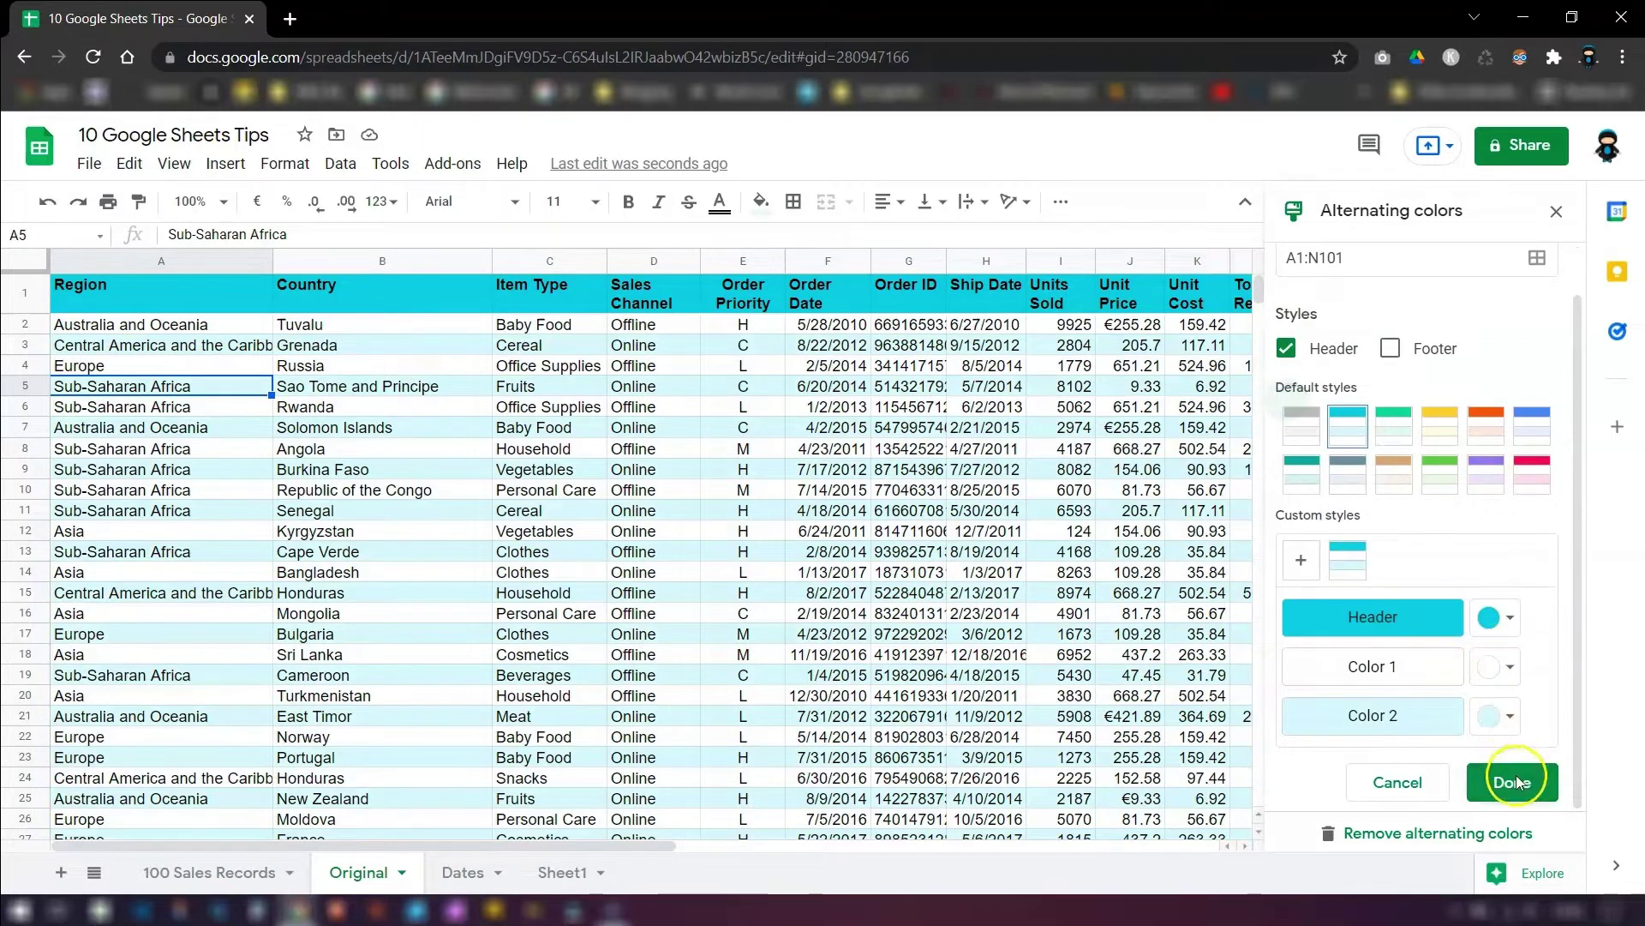
left_click(1517, 782)
left_click(402, 426)
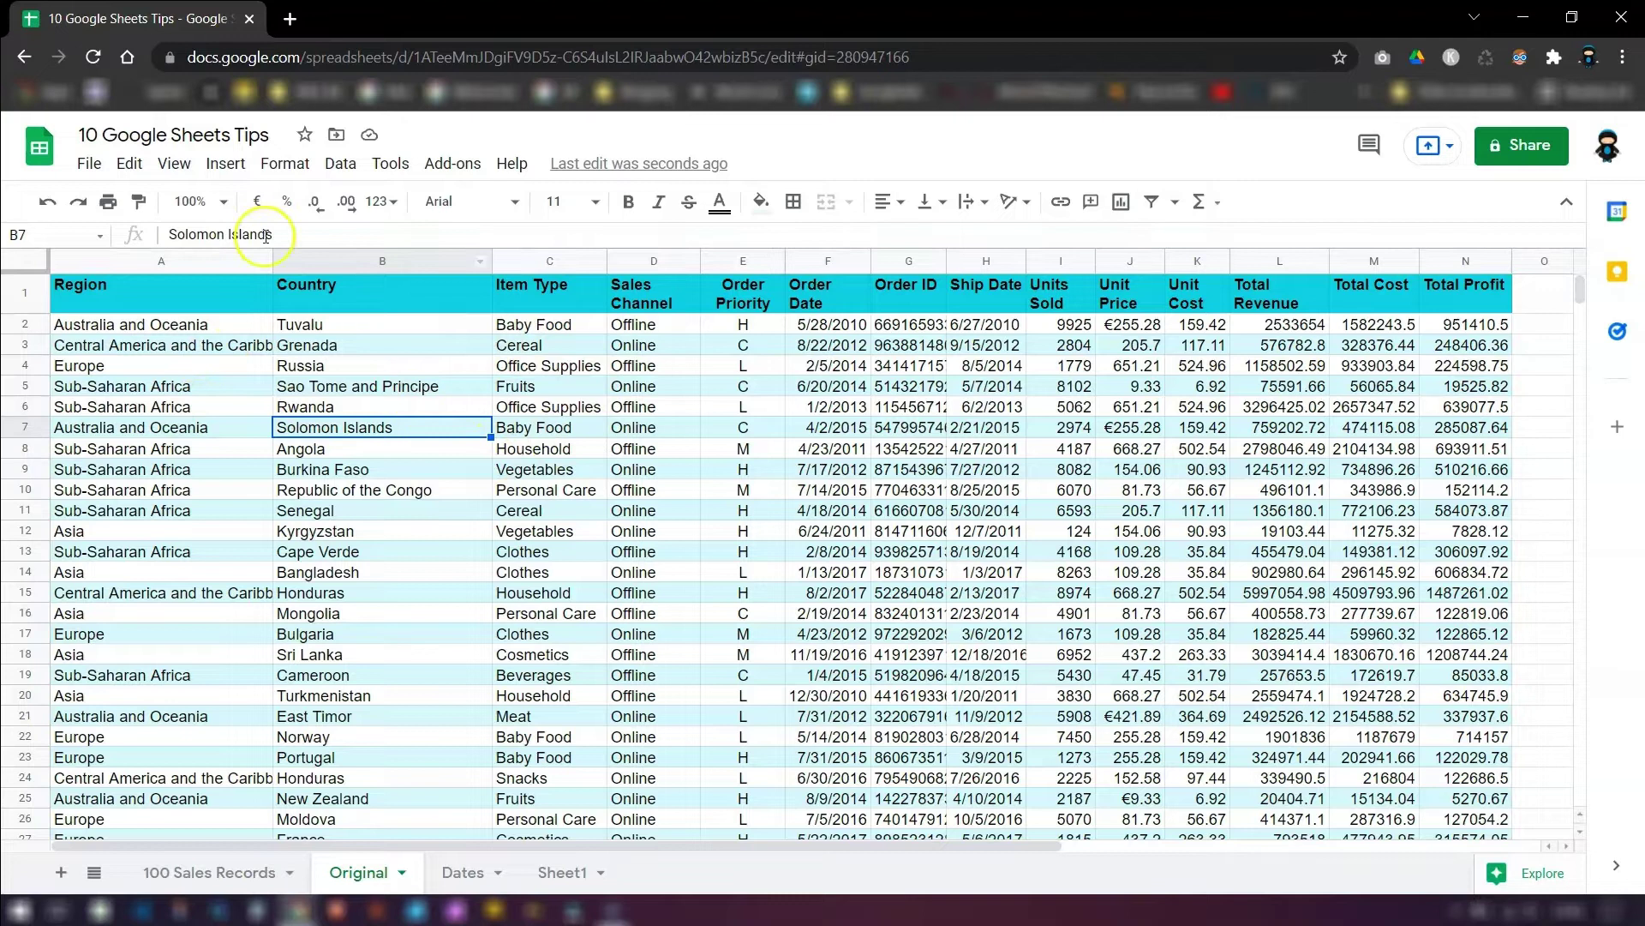
left_click(175, 408)
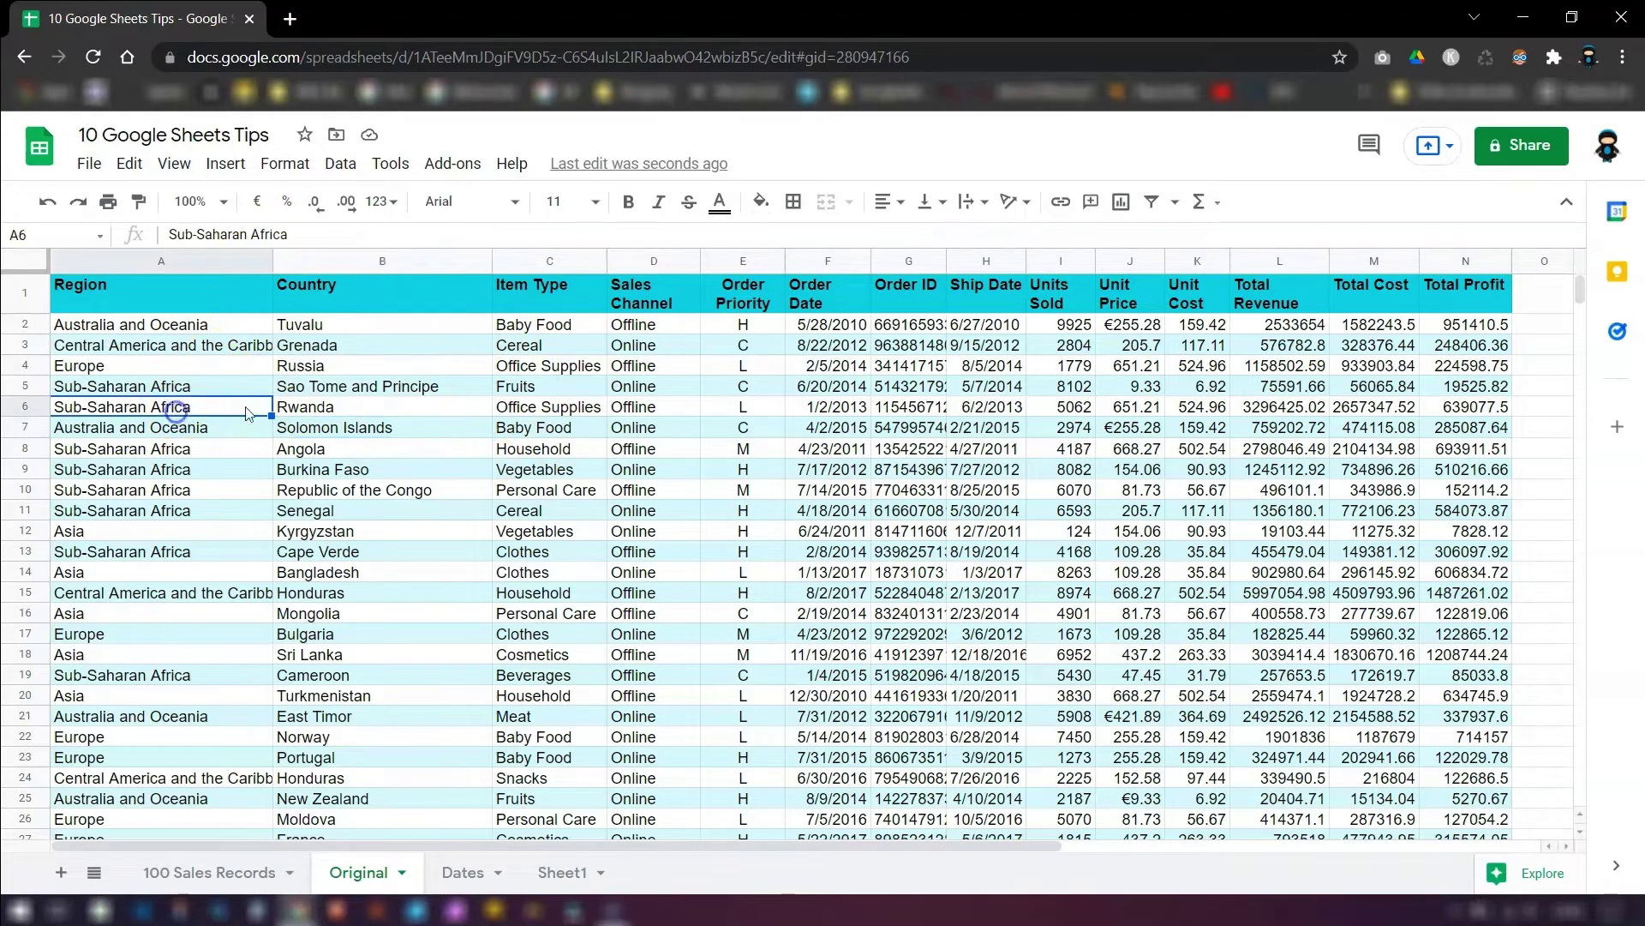
left_click(284, 163)
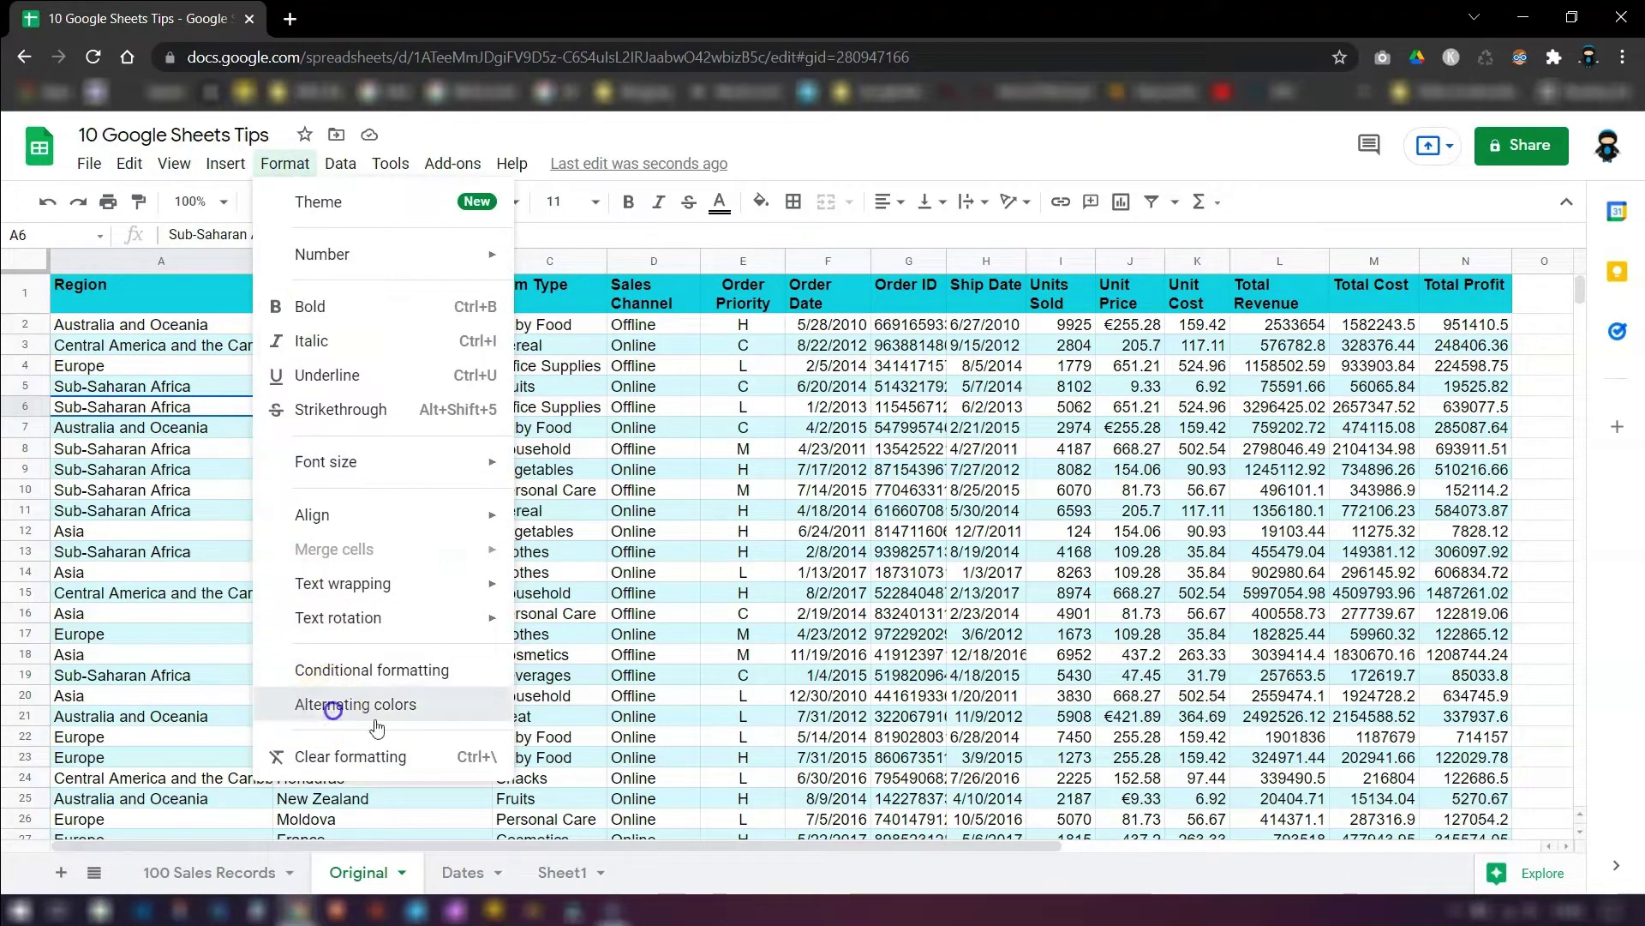
left_click(330, 701)
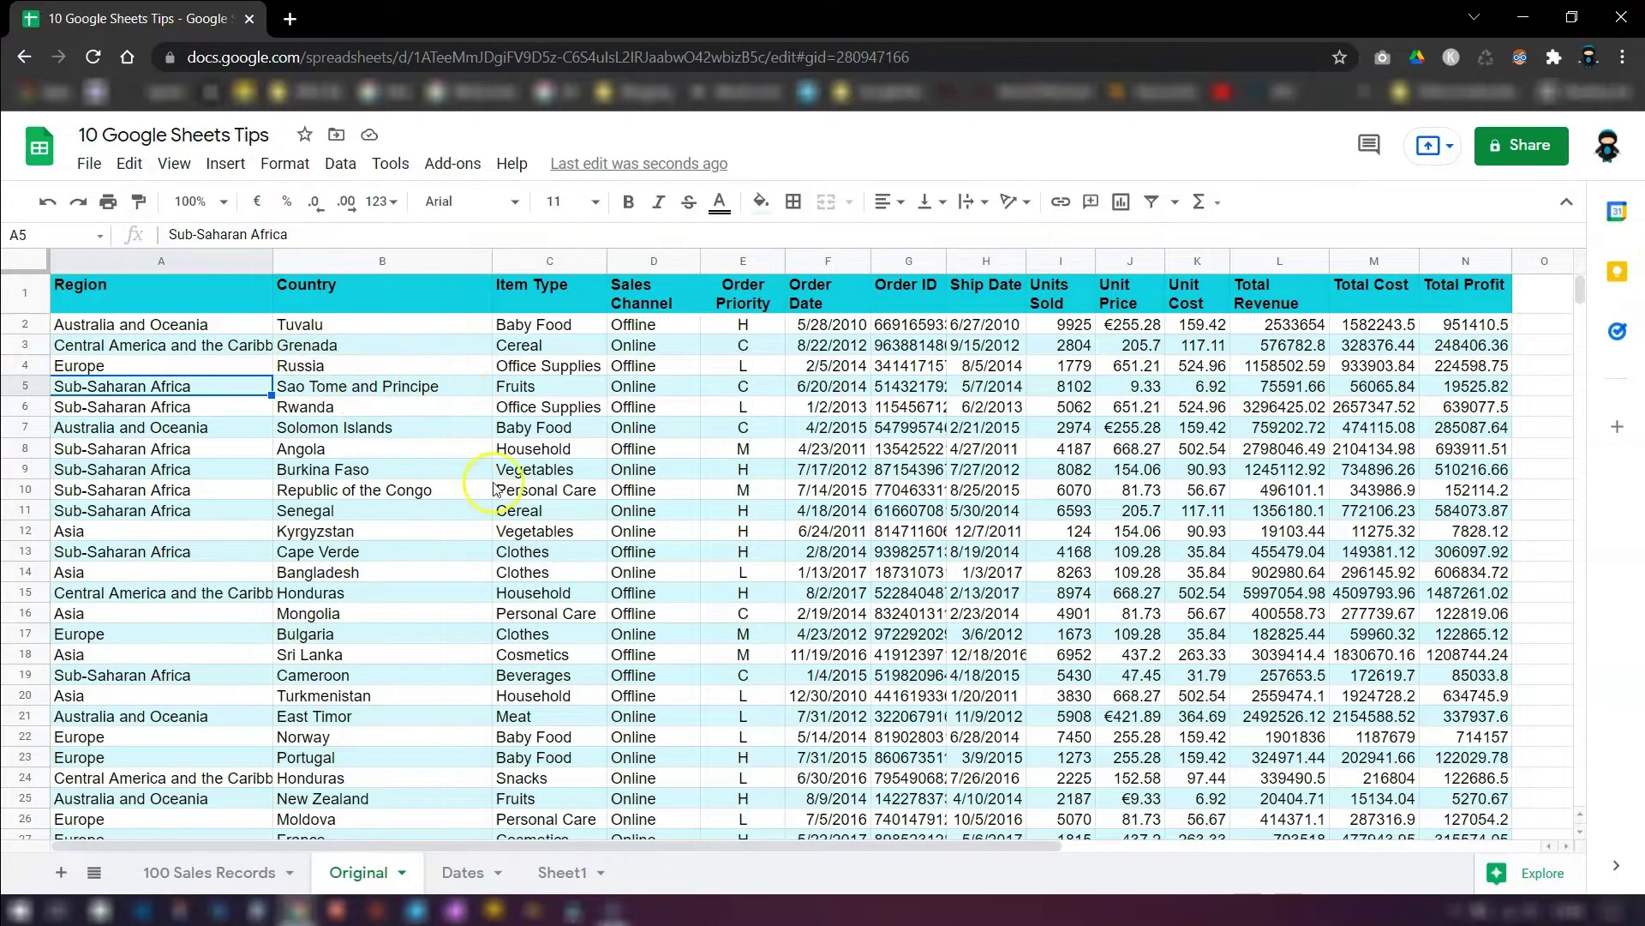
Drag the freeze bar below row 1 and scroll to confirm the headings stay fixed.
scroll(476, 480, "down", 10)
scroll(478, 478, "up", 10)
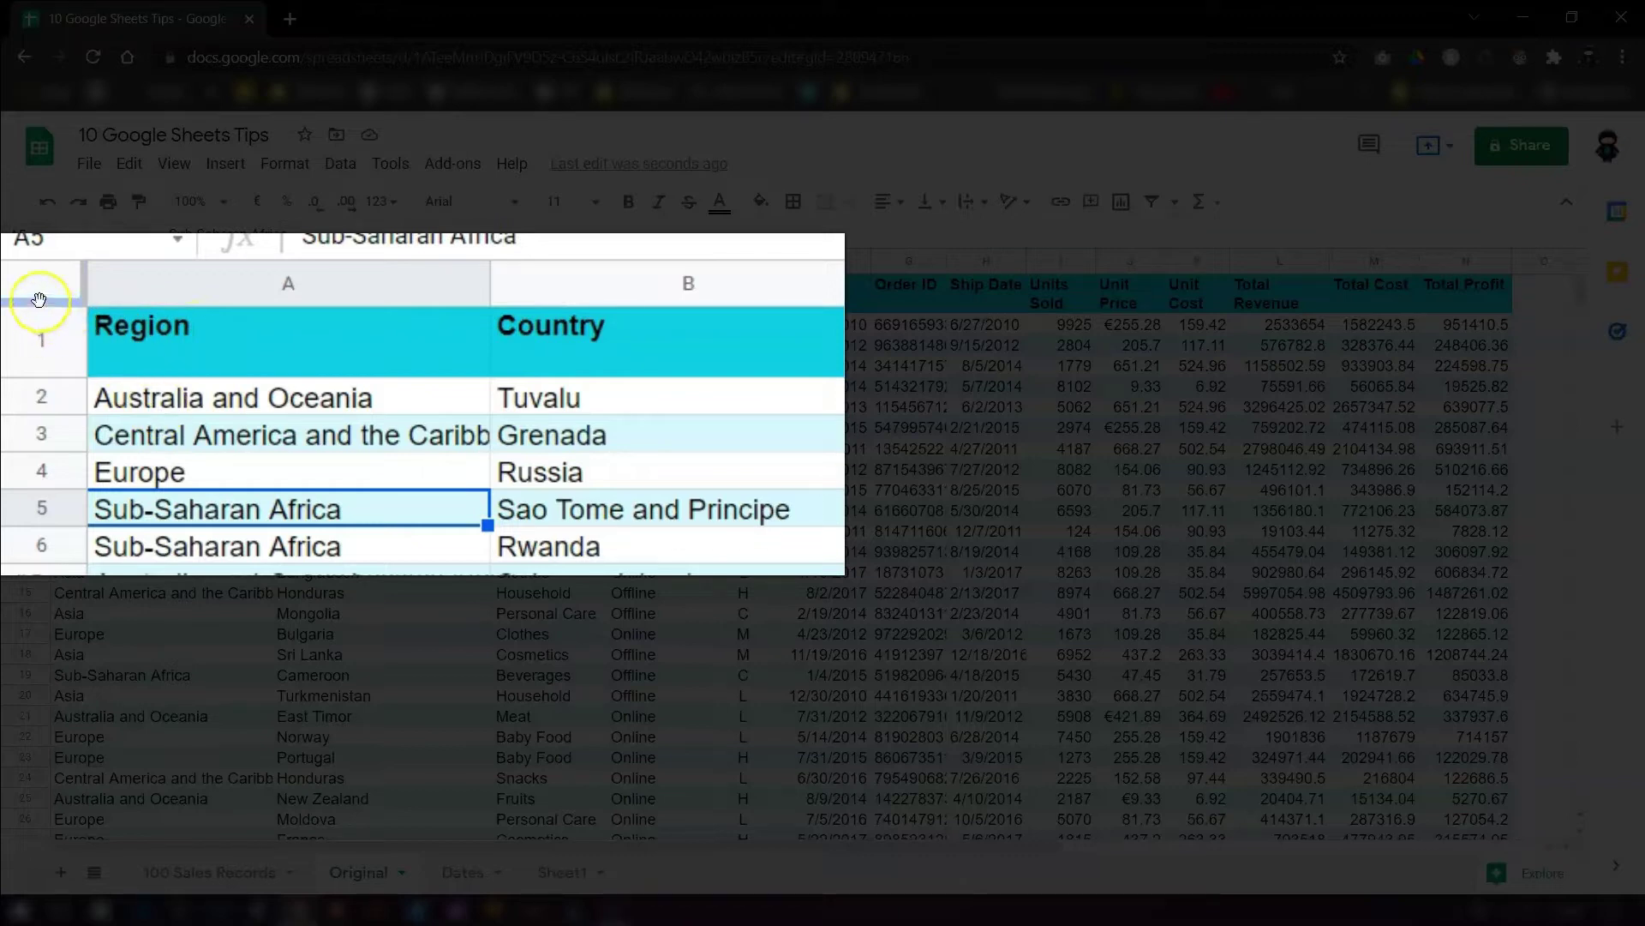
left_click_drag(36, 301, 41, 383)
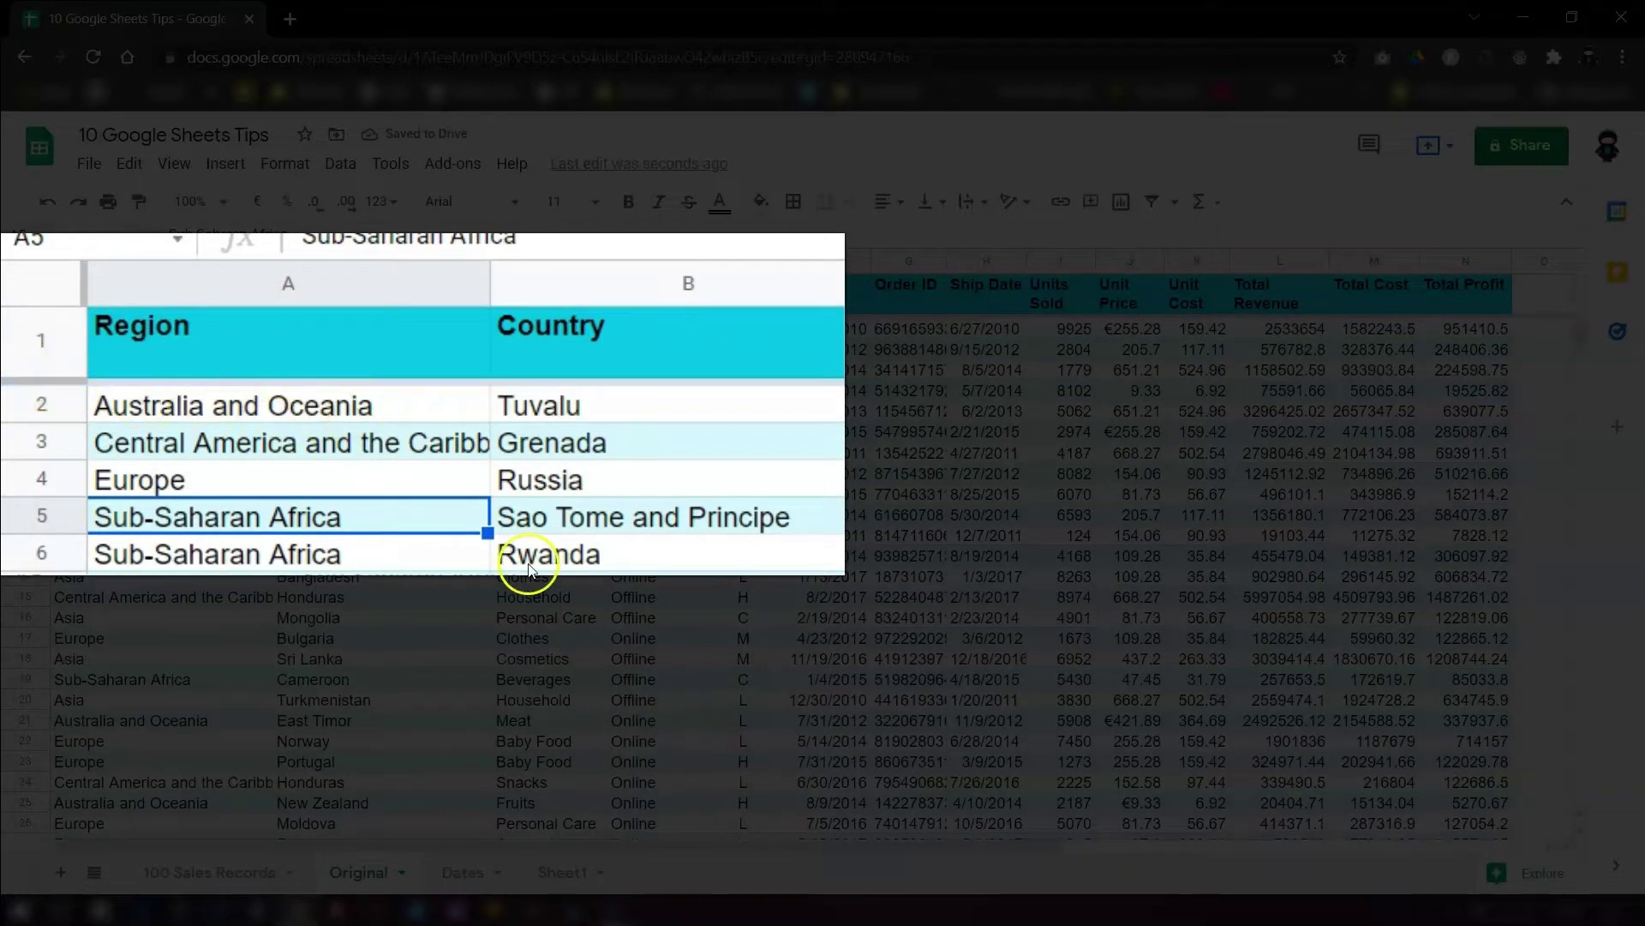
scroll(535, 557, "down", 15)
scroll(541, 566, "down", 9)
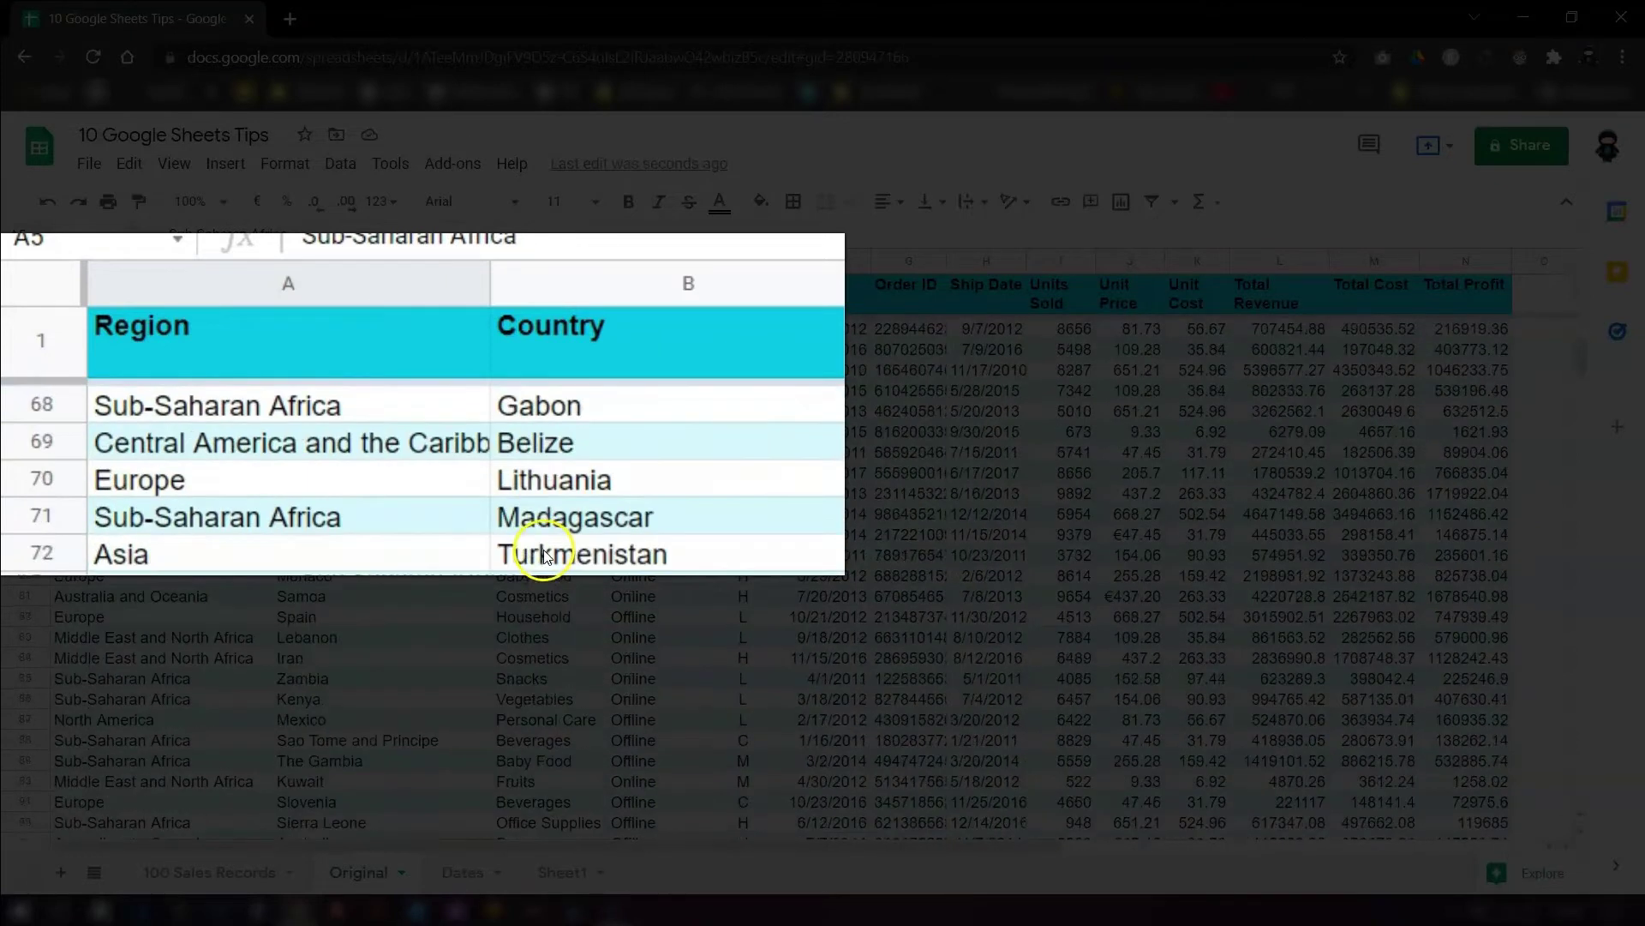
scroll(533, 555, "up", 7)
scroll(292, 396, "up", 18)
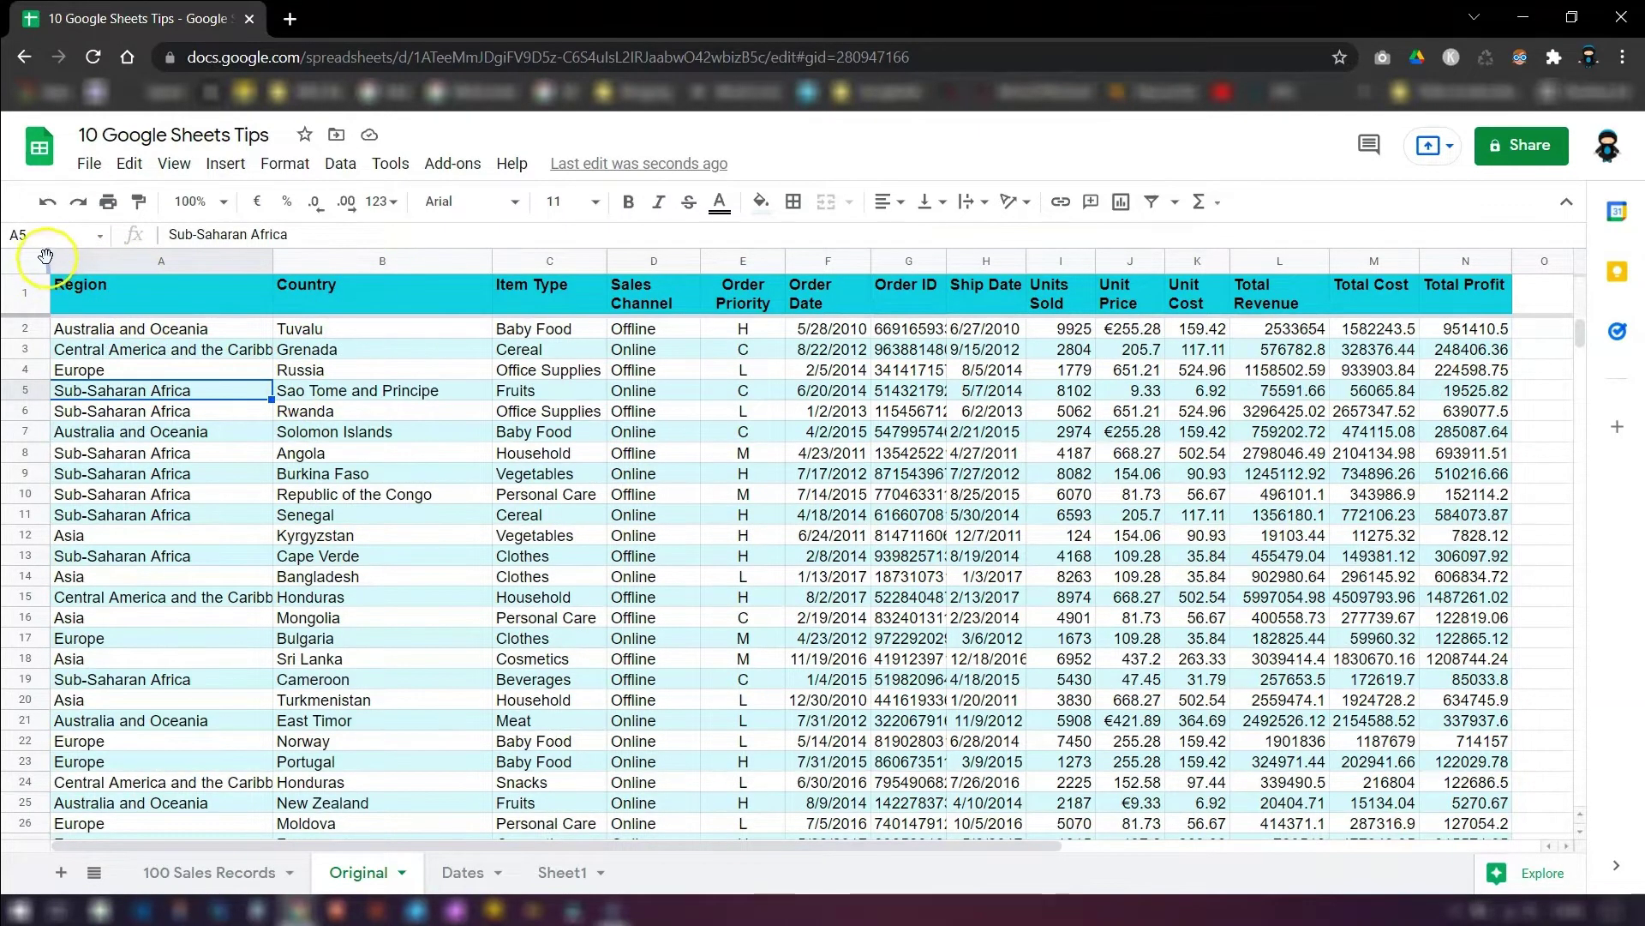
Briefly freeze columns A–B, scroll to check, then unfreeze them leaving only row 1 frozen.
left_click_drag(43, 256, 456, 298)
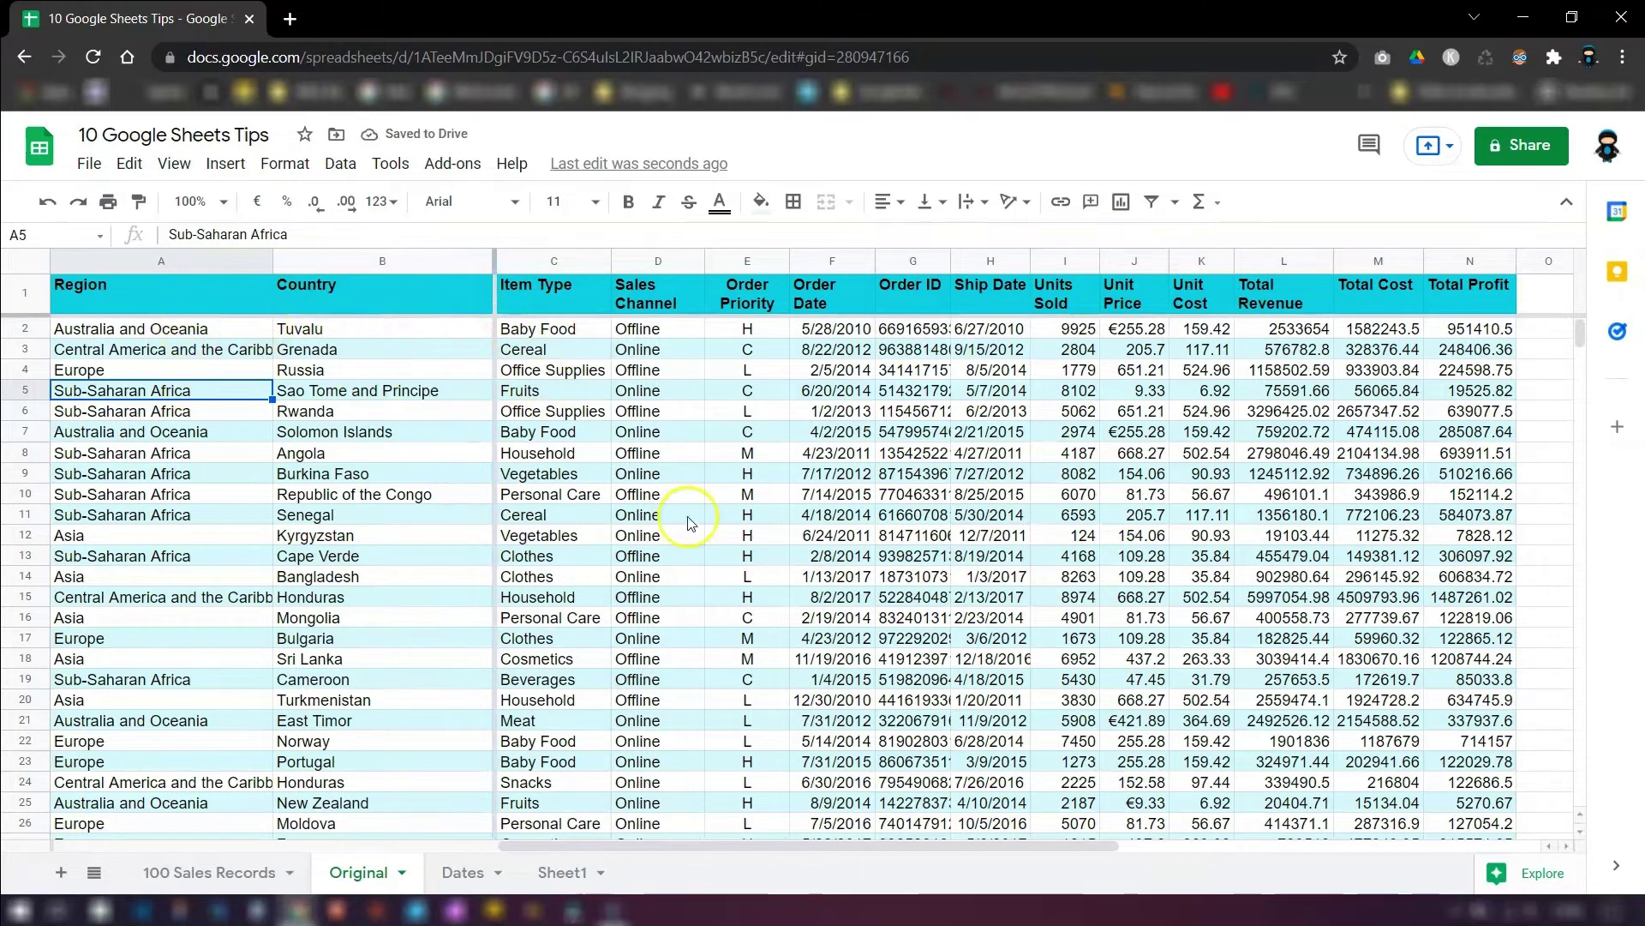
left_click_drag(868, 849, 1066, 895)
scroll(1063, 668, "down", 7)
scroll(1062, 668, "down", 7)
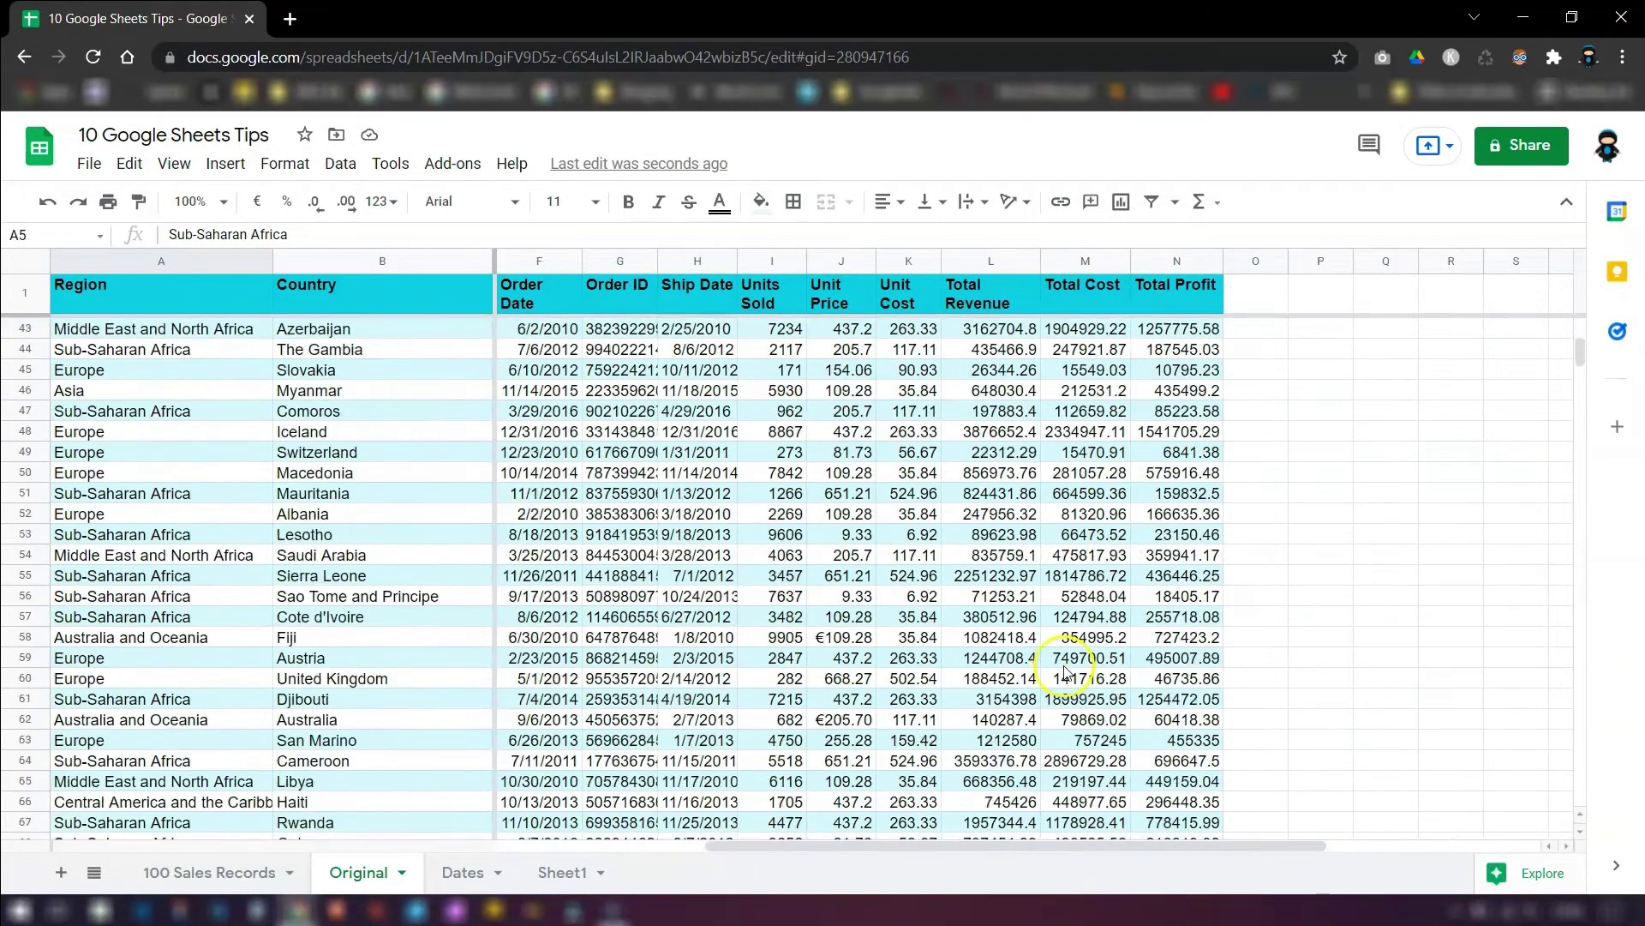
scroll(1080, 685, "up", 14)
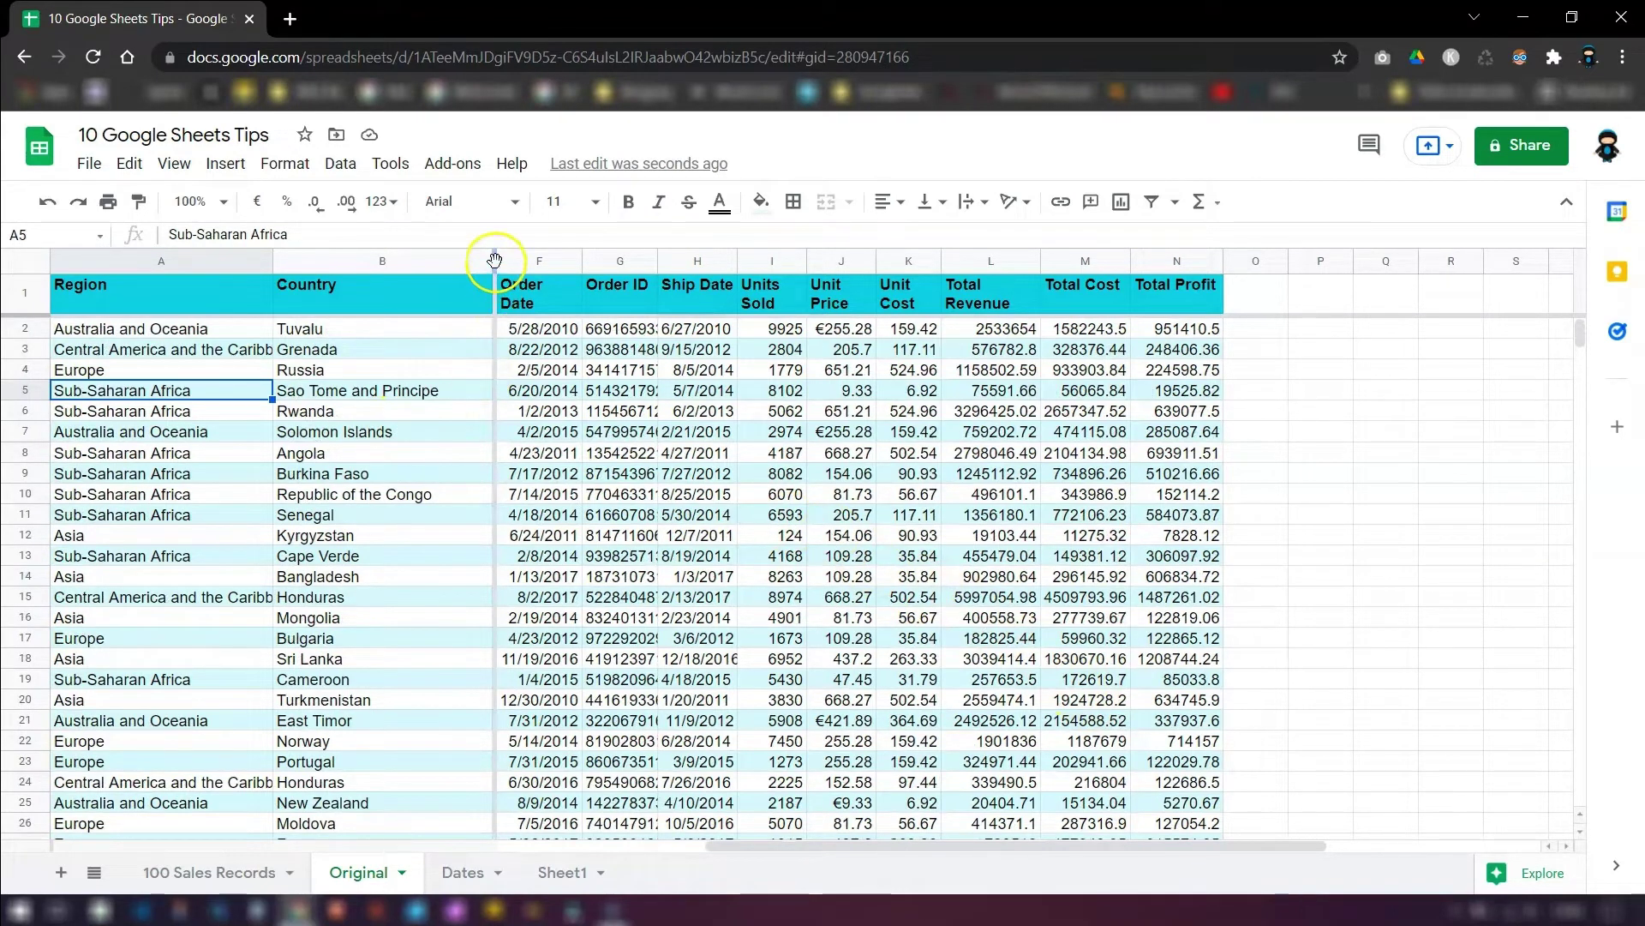
left_click(495, 259)
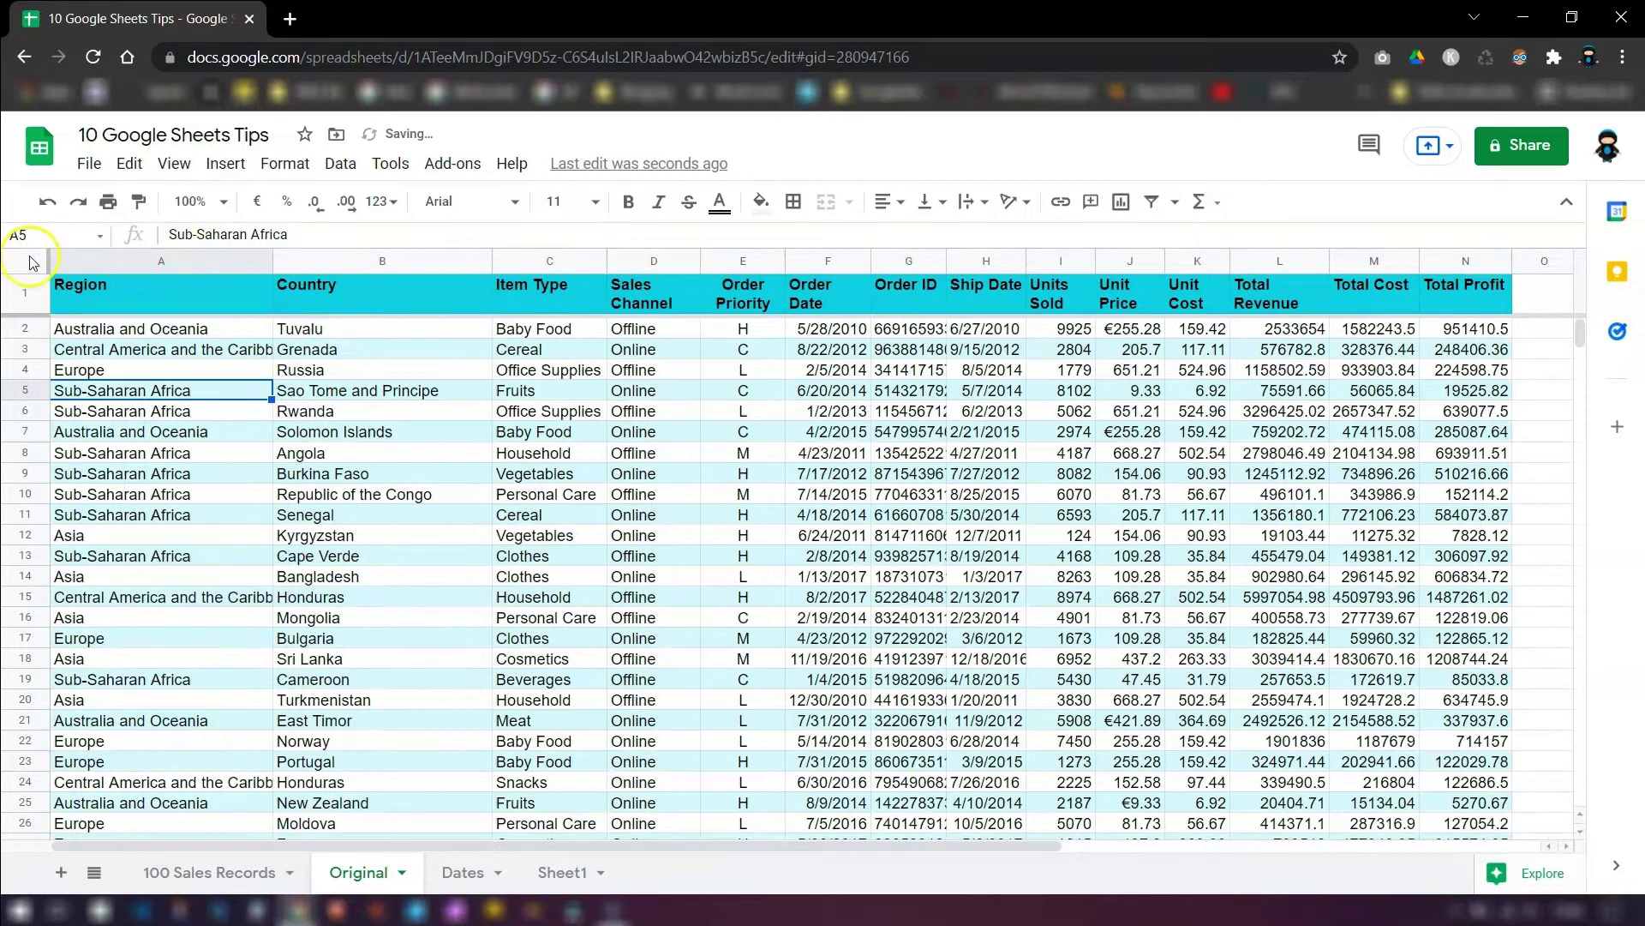
Turn on a filter for the sales table so the header row shows filter buttons.
key("Up")
key("Up")
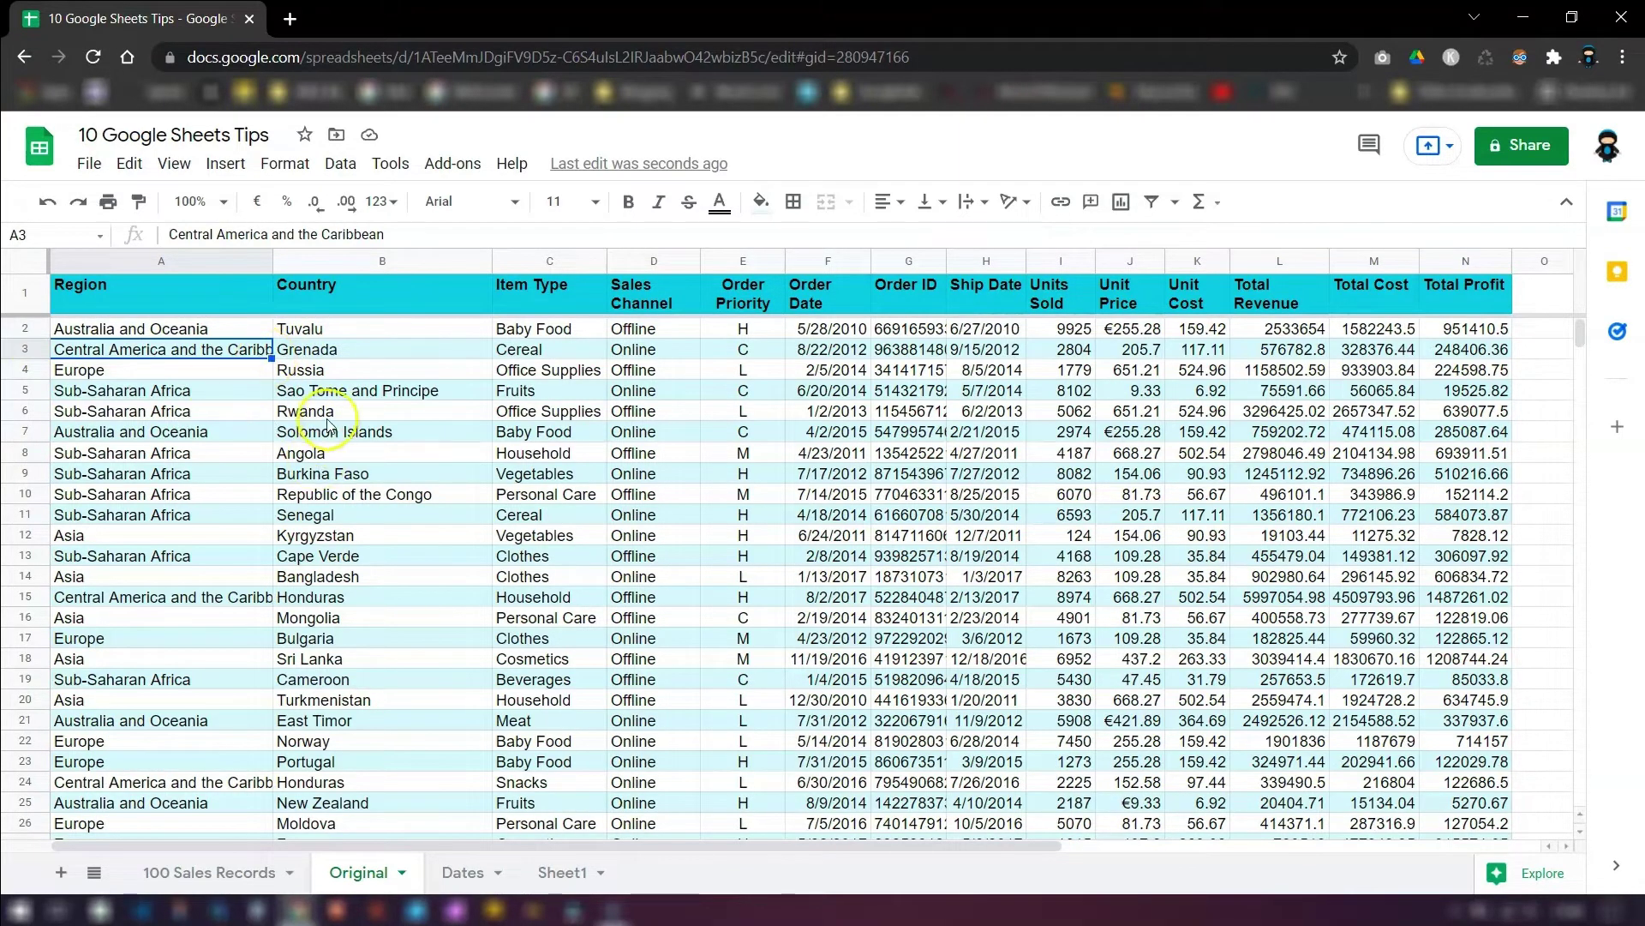
left_click(210, 394)
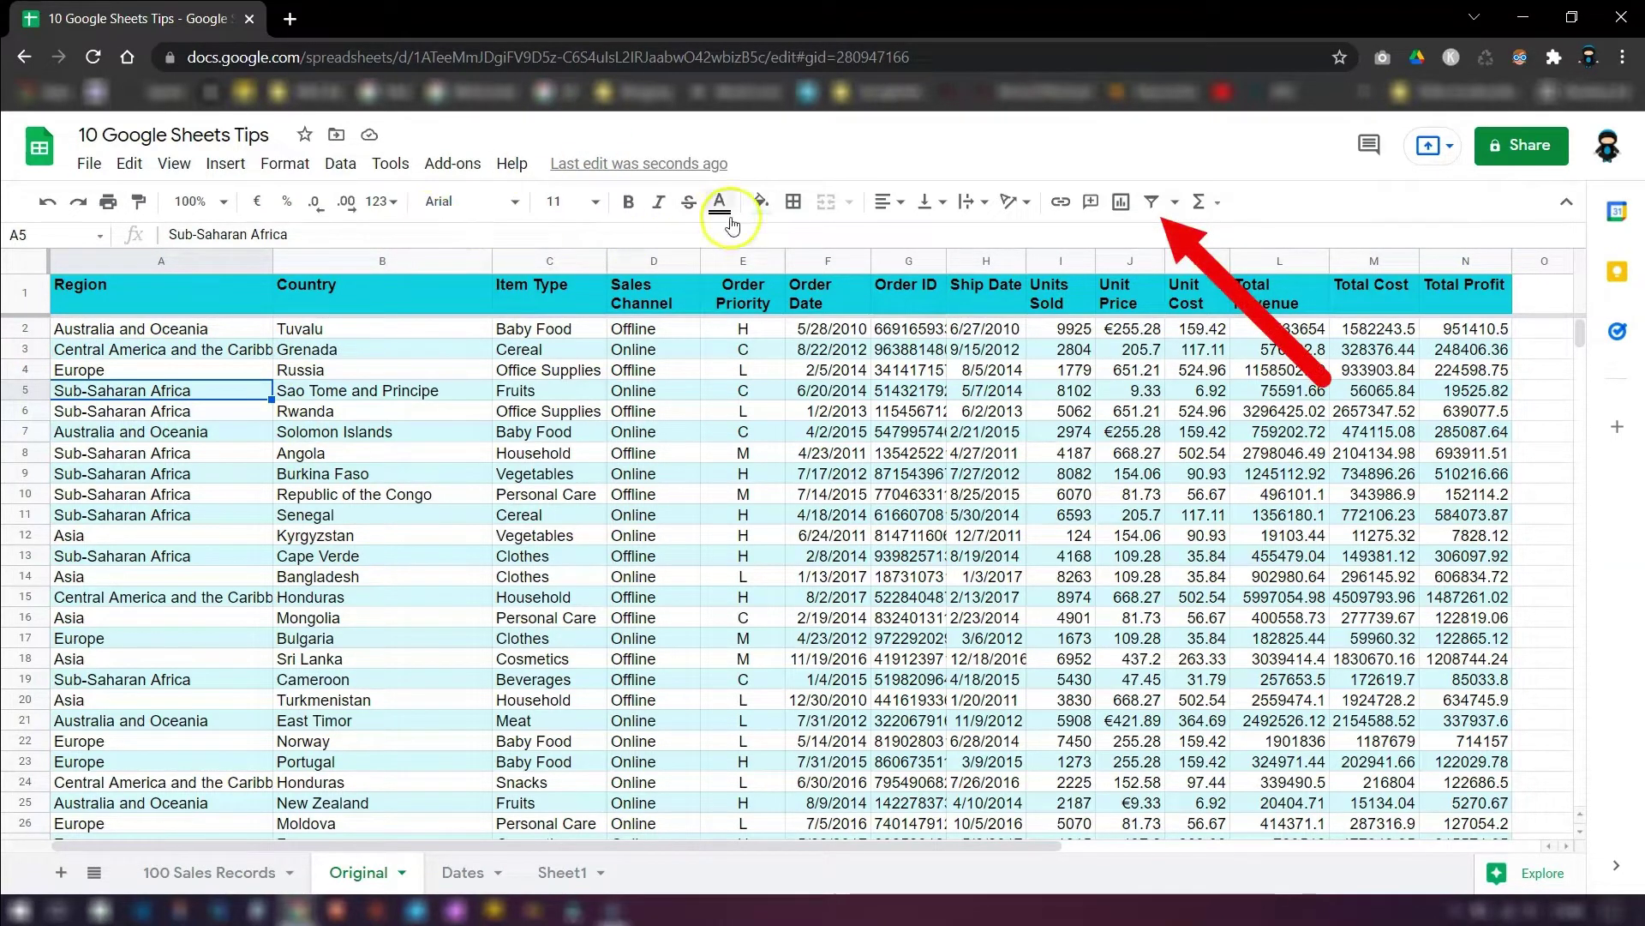
left_click(1152, 202)
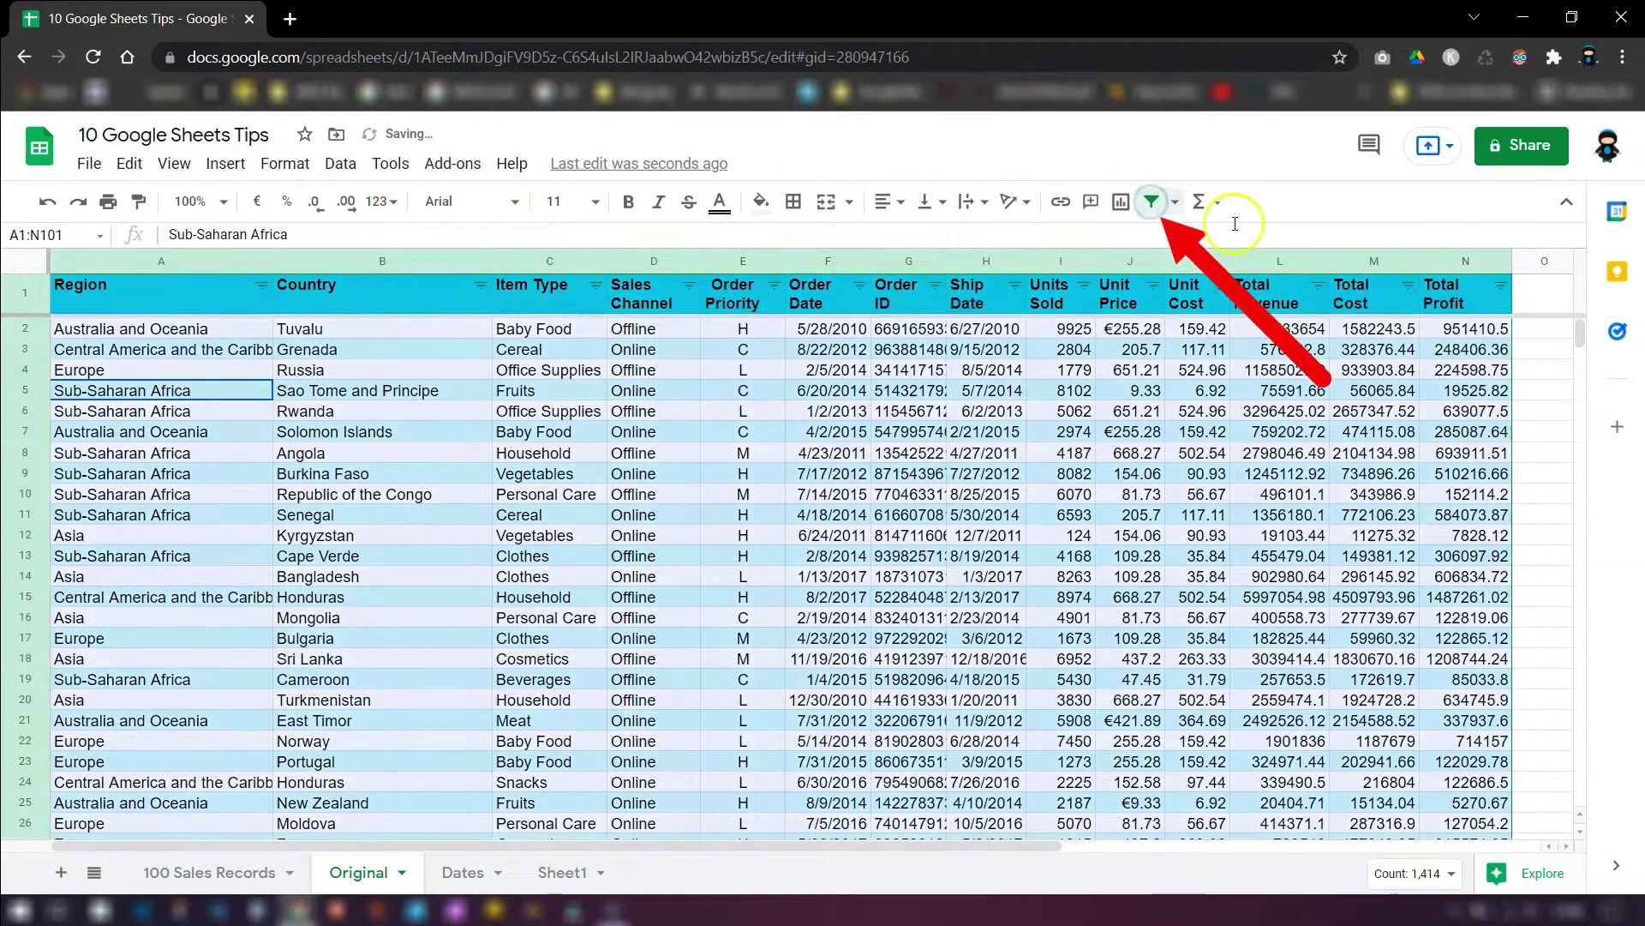
left_click(202, 396)
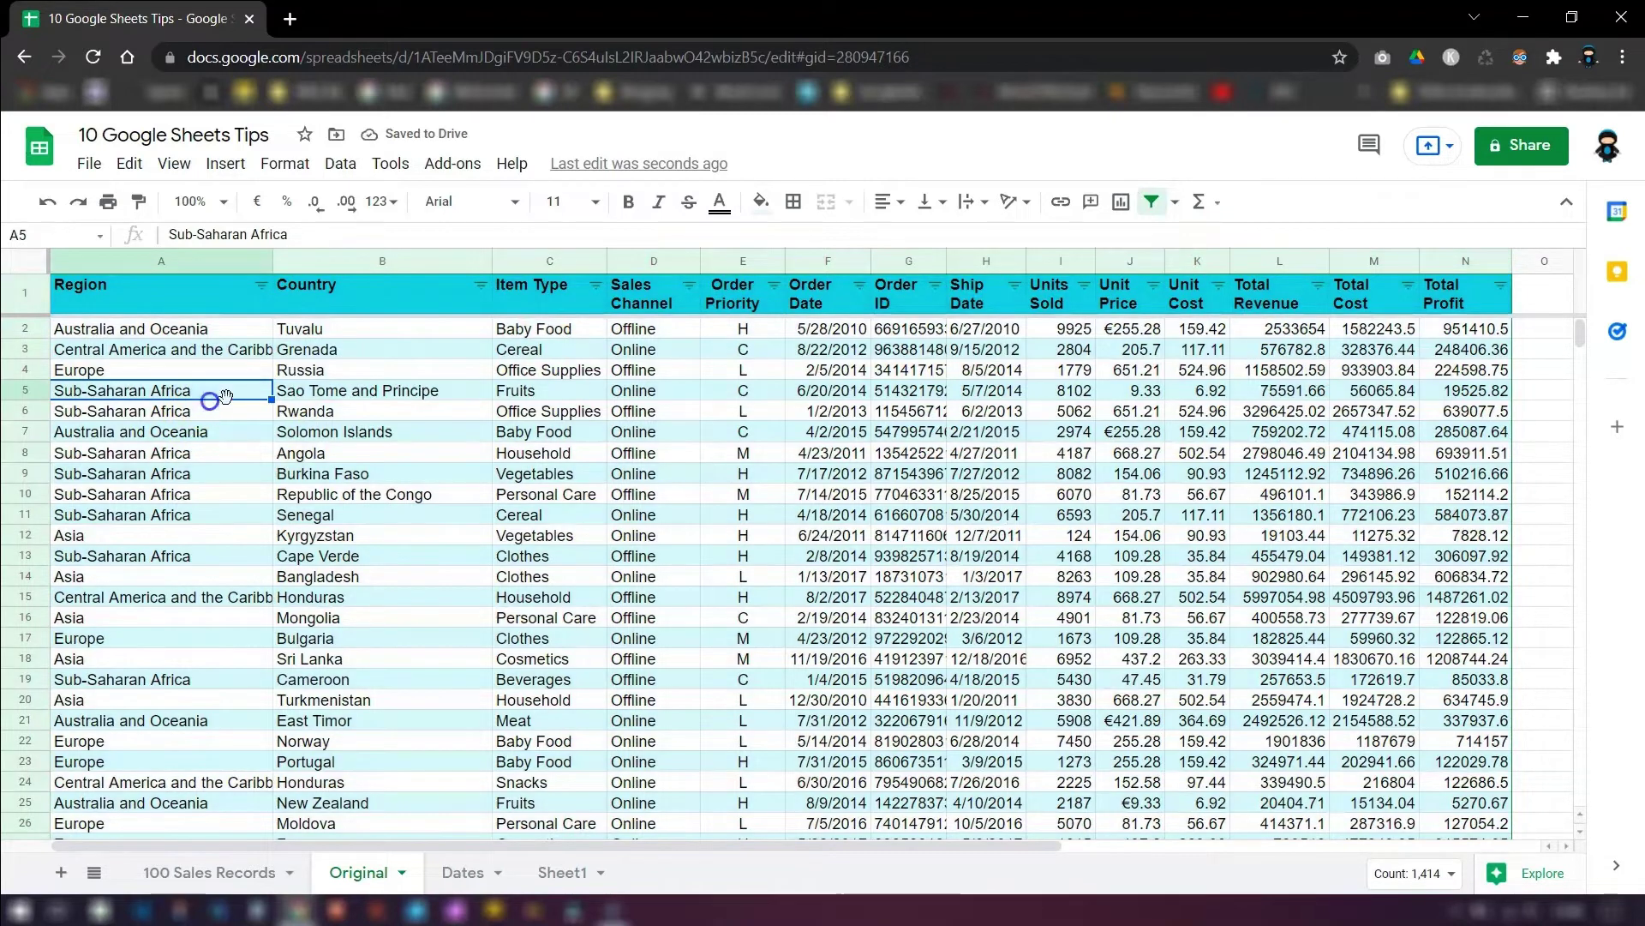
left_click(386, 291)
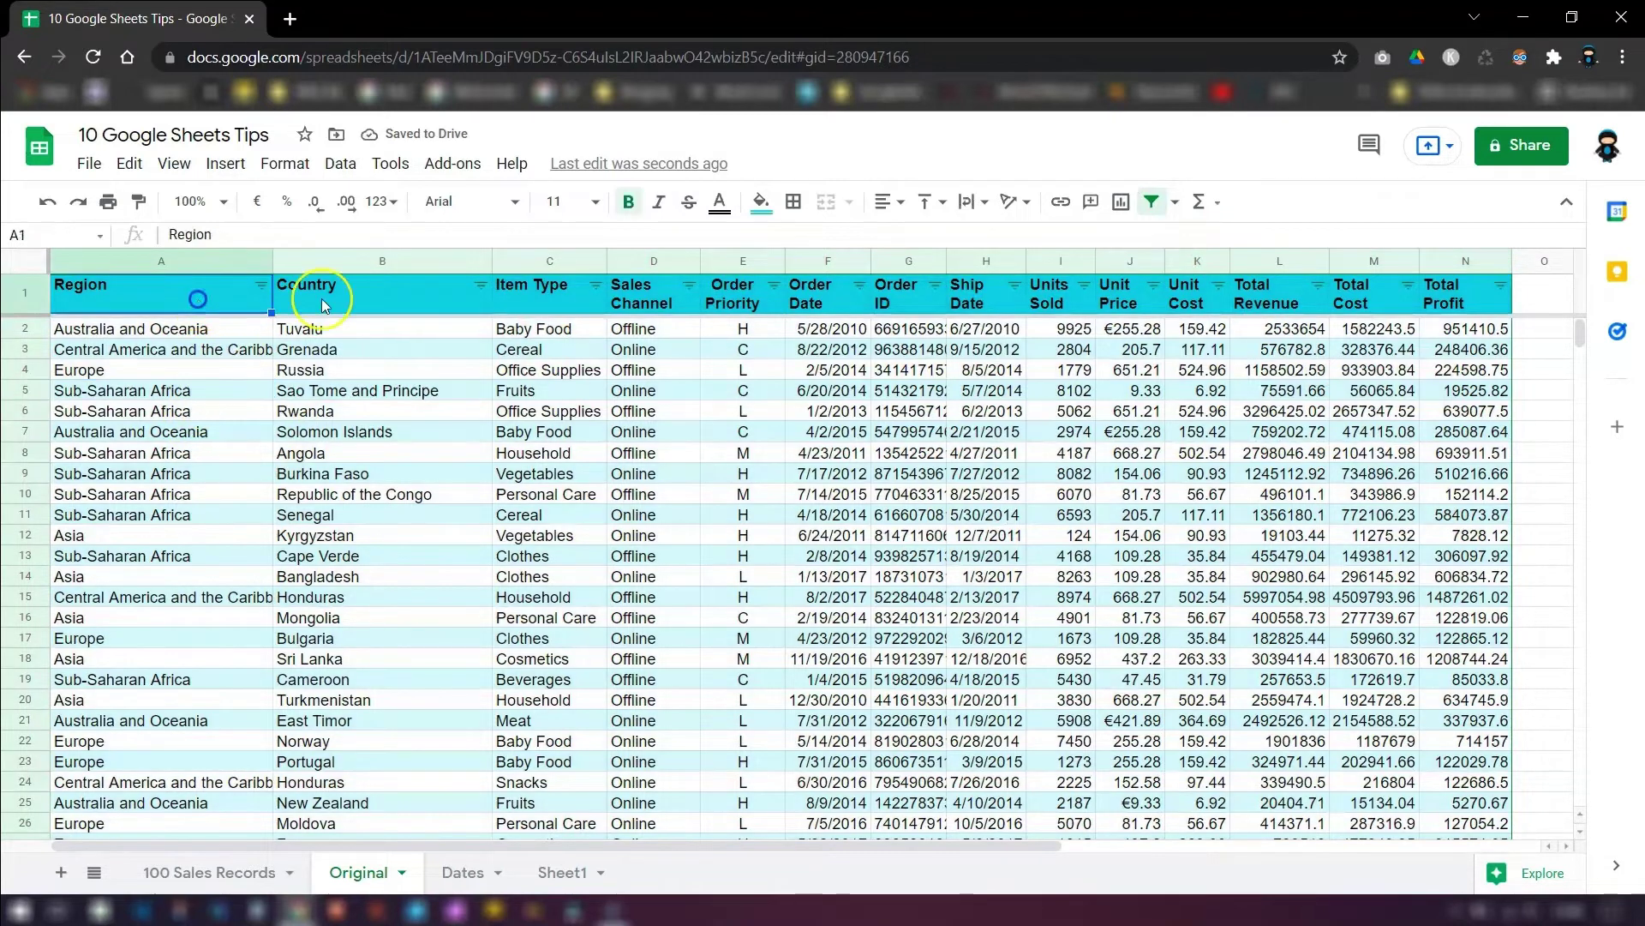
left_click(557, 295)
left_click(652, 296)
left_click(737, 295)
left_click(857, 293)
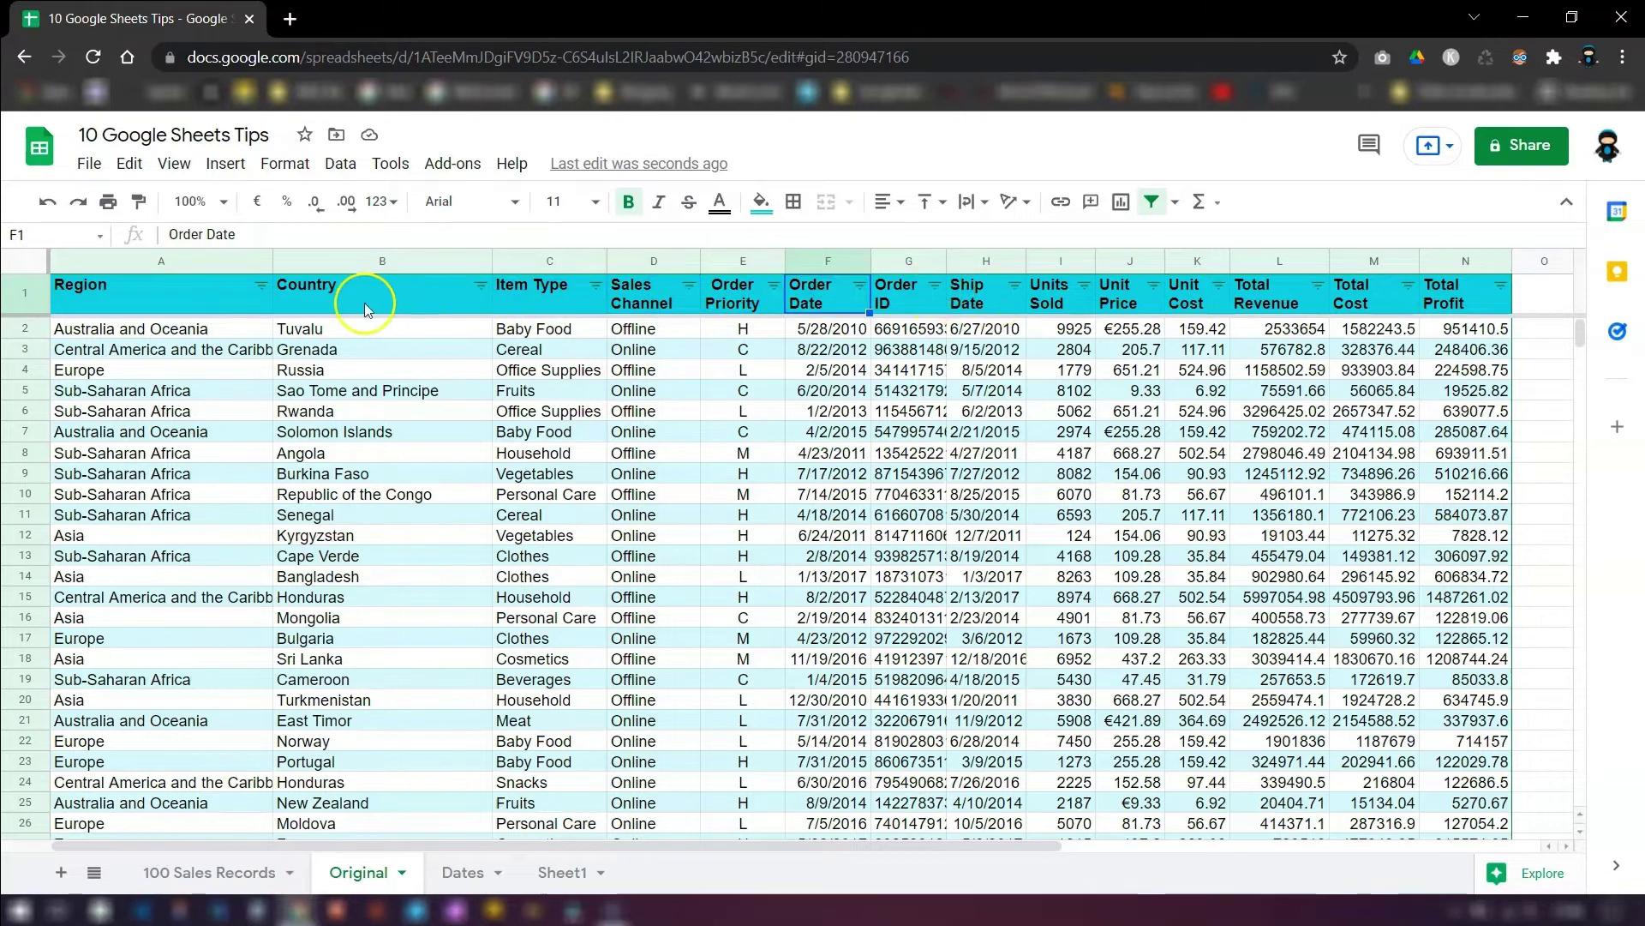
Open the Region column filter and browse the filter-by-condition list.
left_click(260, 288)
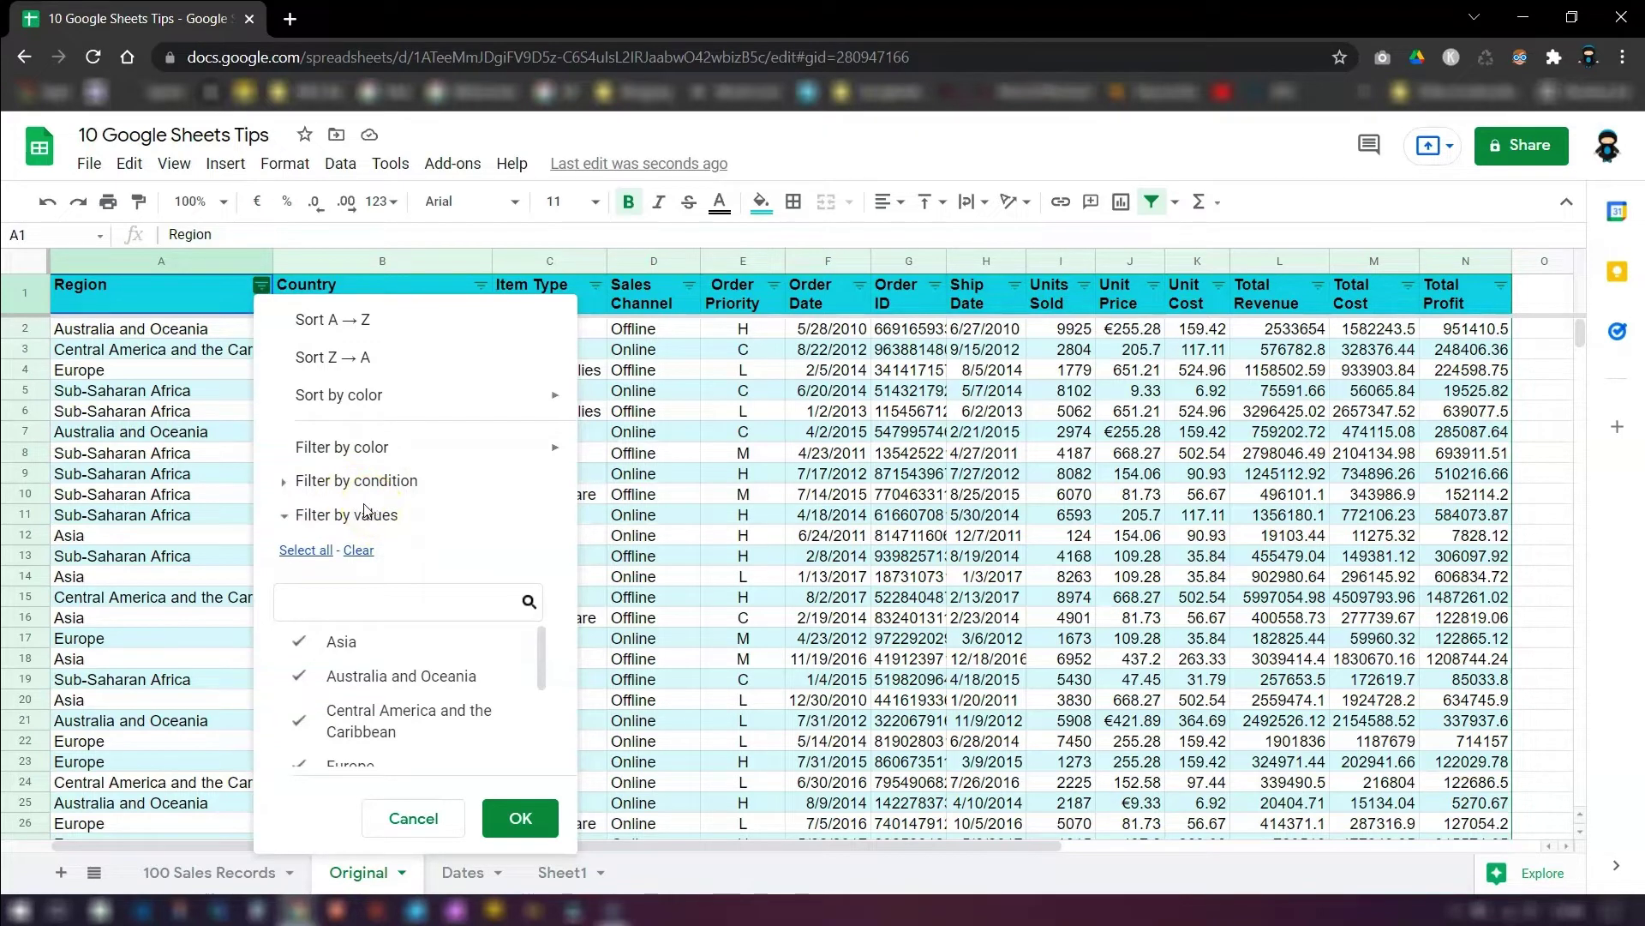
left_click(311, 481)
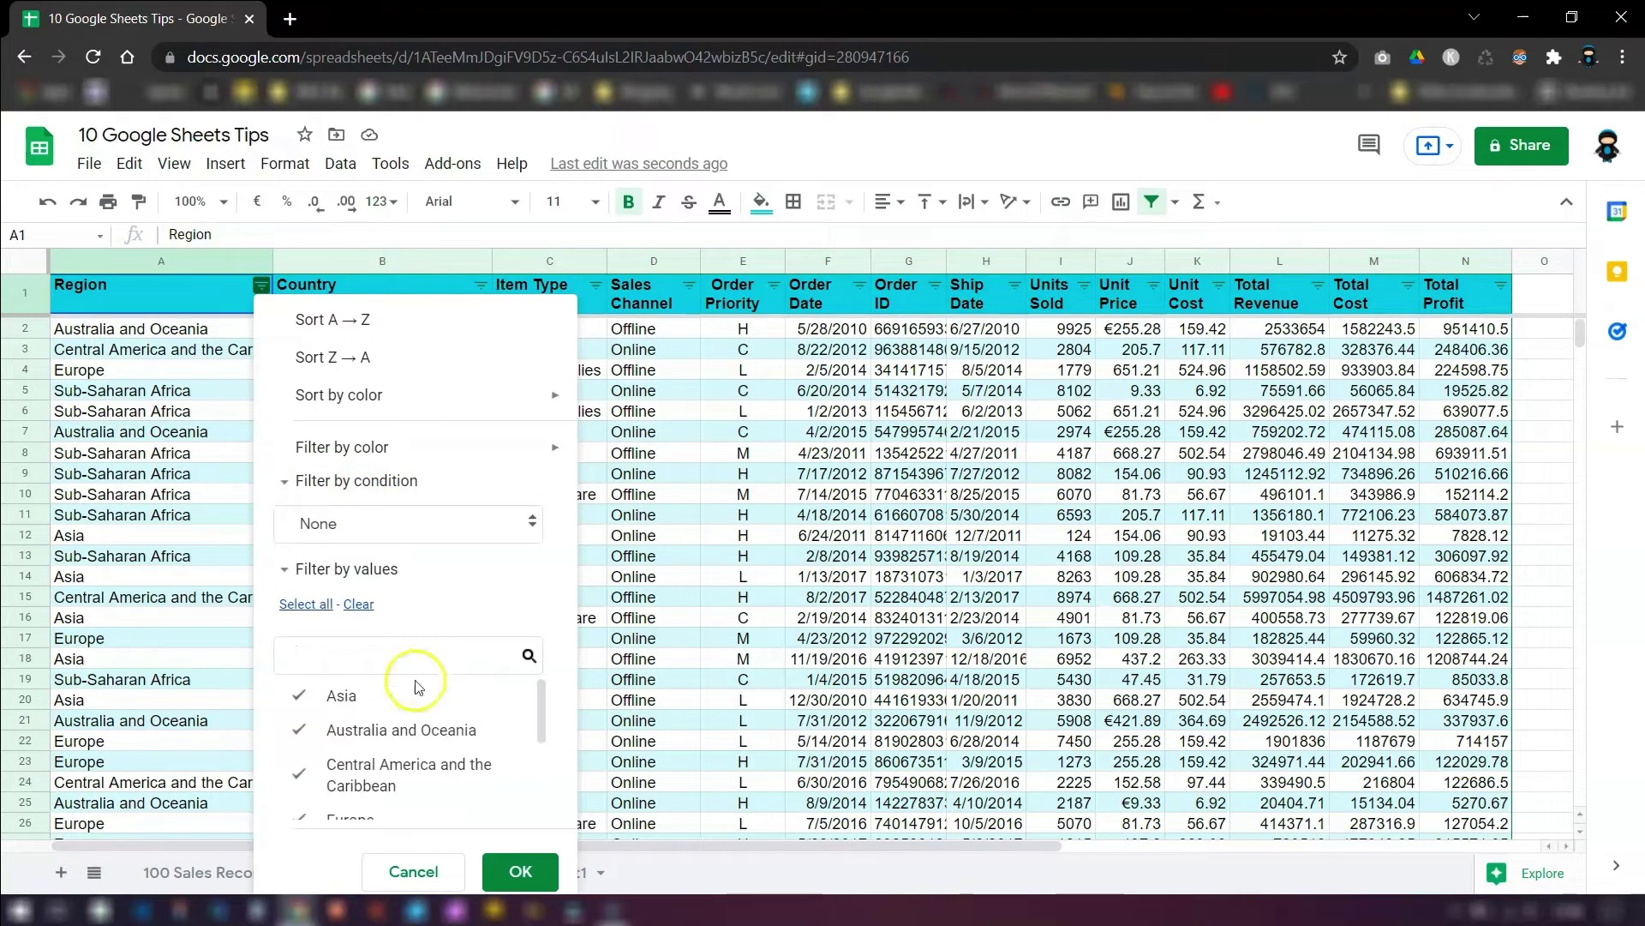
left_click(504, 522)
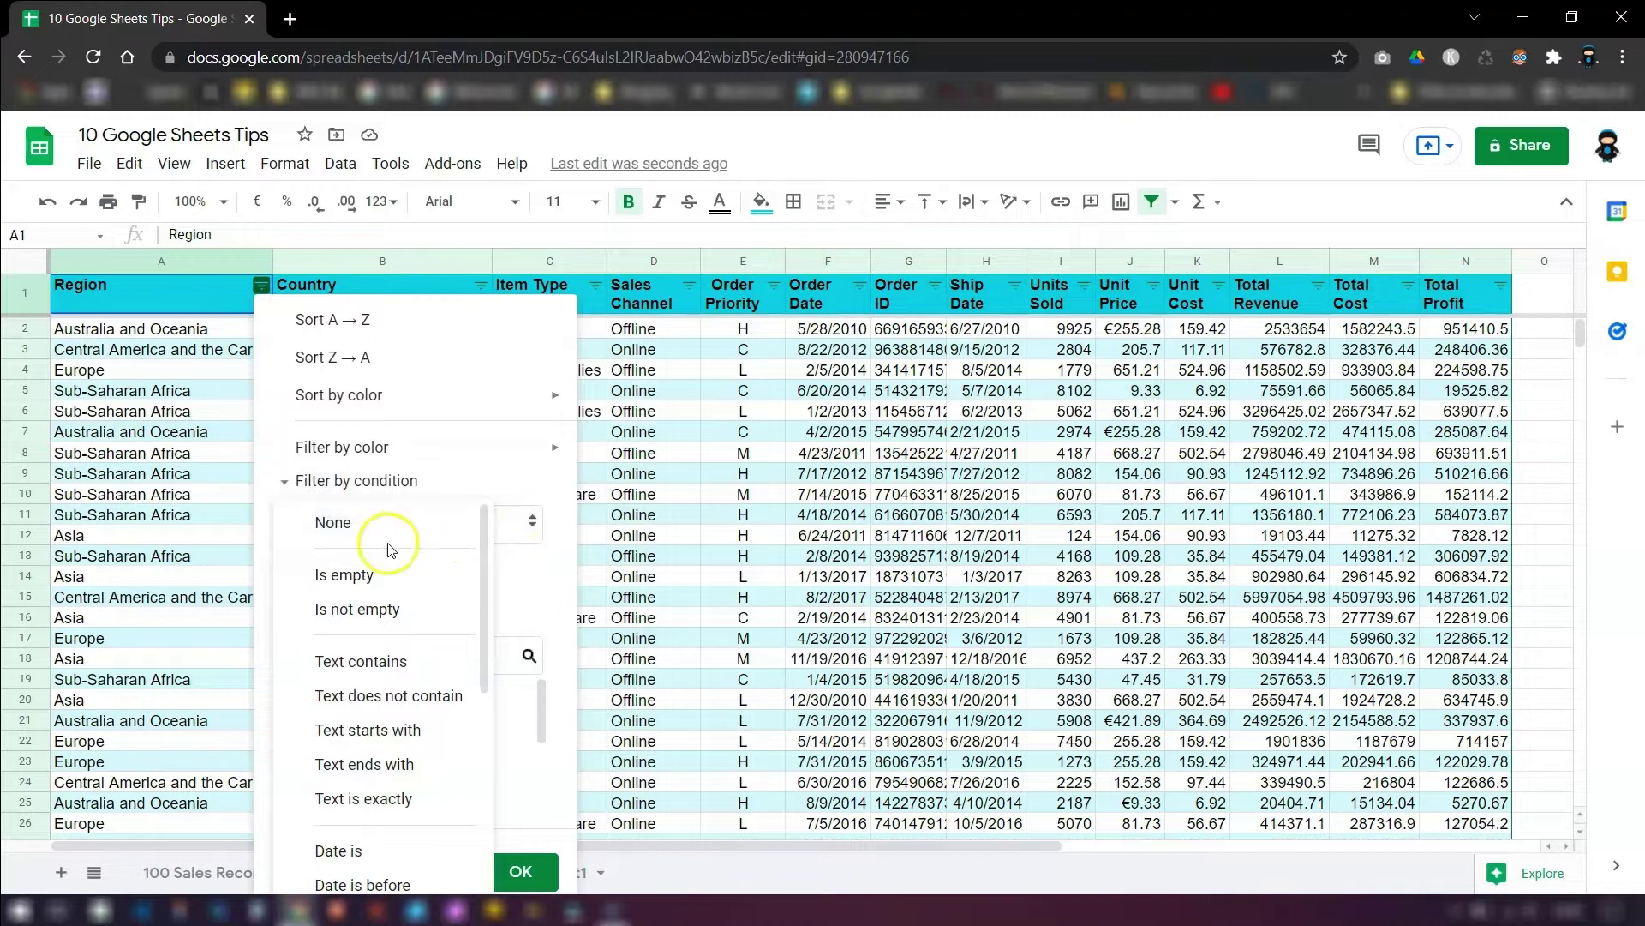
scroll(415, 624, "down", 3)
scroll(397, 606, "up", 2)
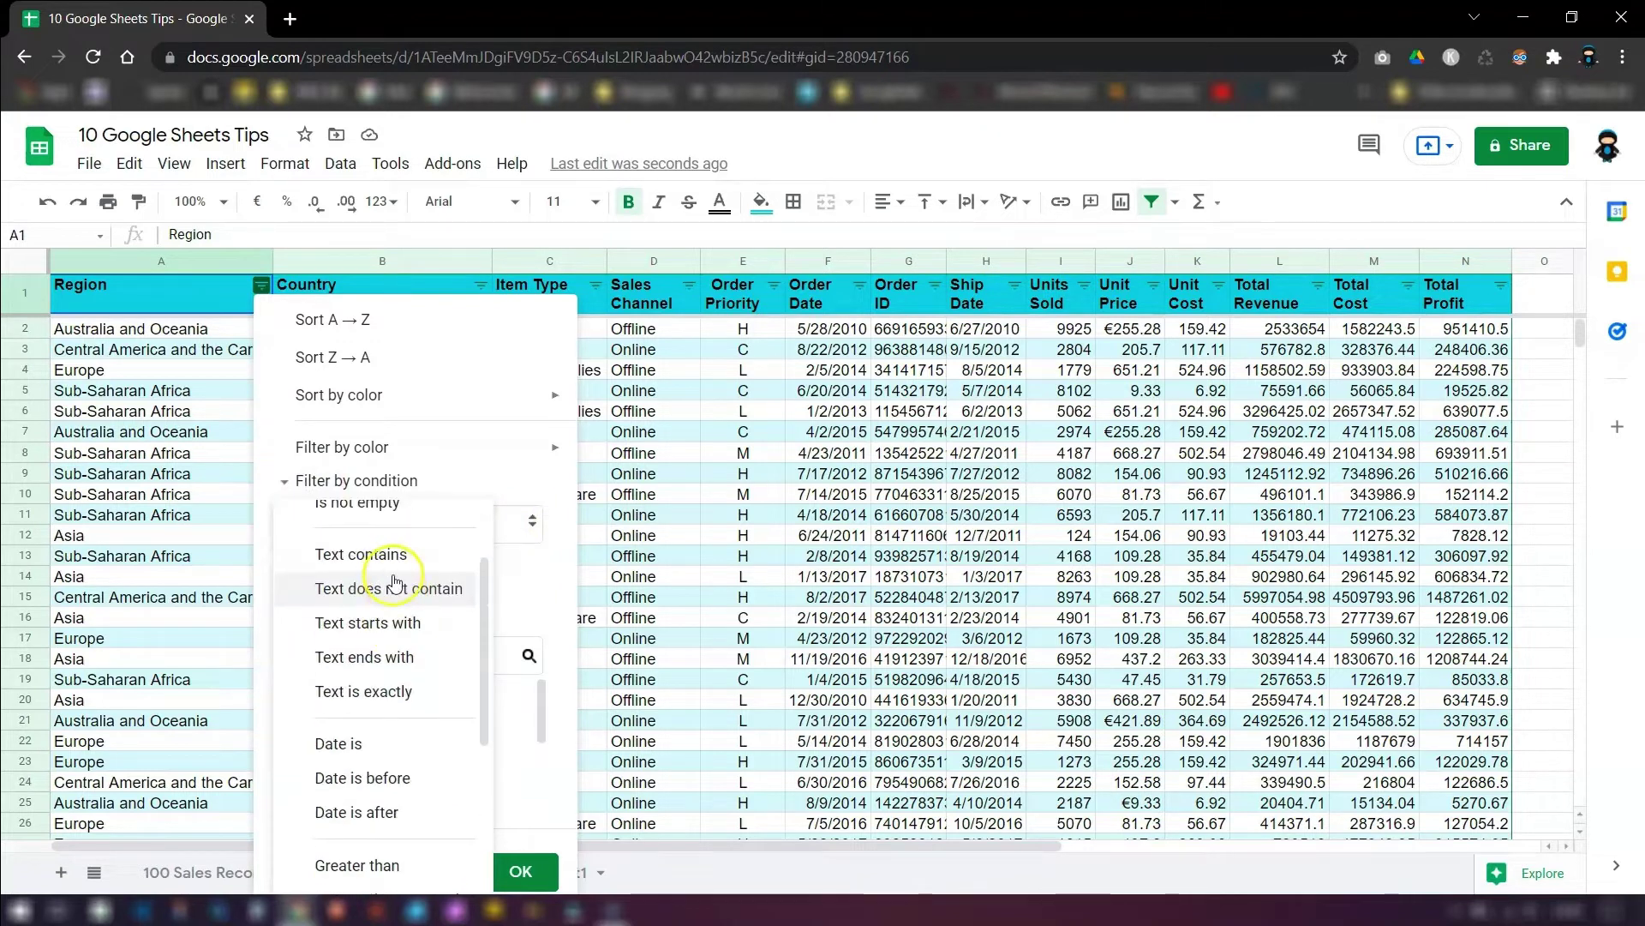
scroll(411, 643, "down", 3)
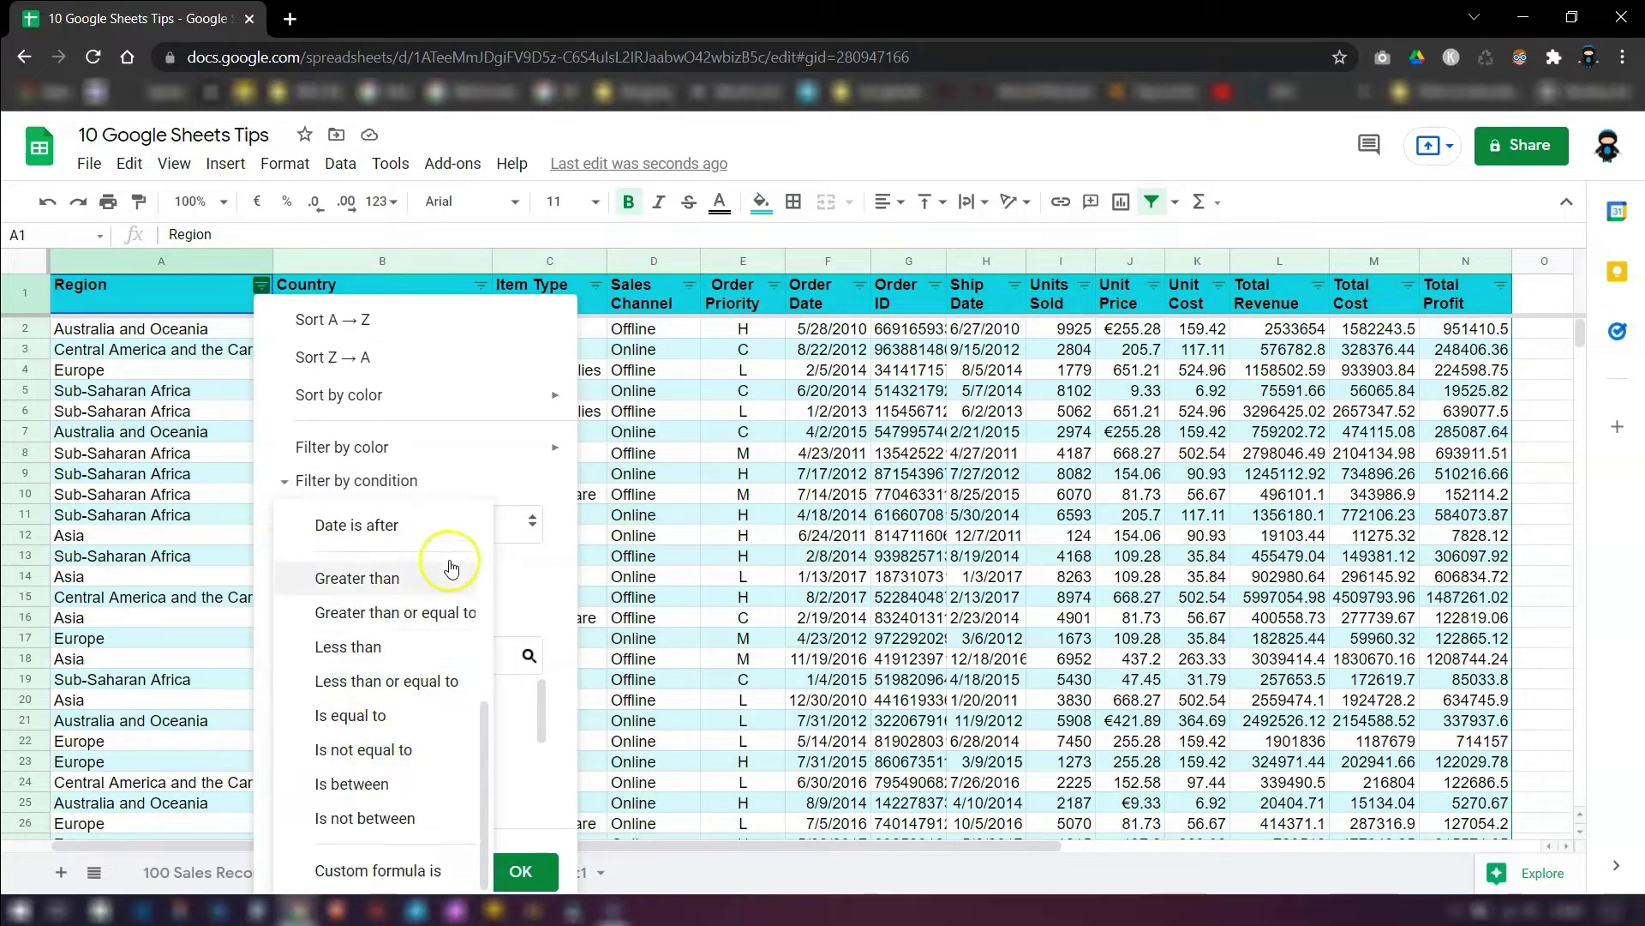
scroll(437, 548, "up", 2)
Filter Region by values to show only Australia and Oceania.
left_click(310, 480)
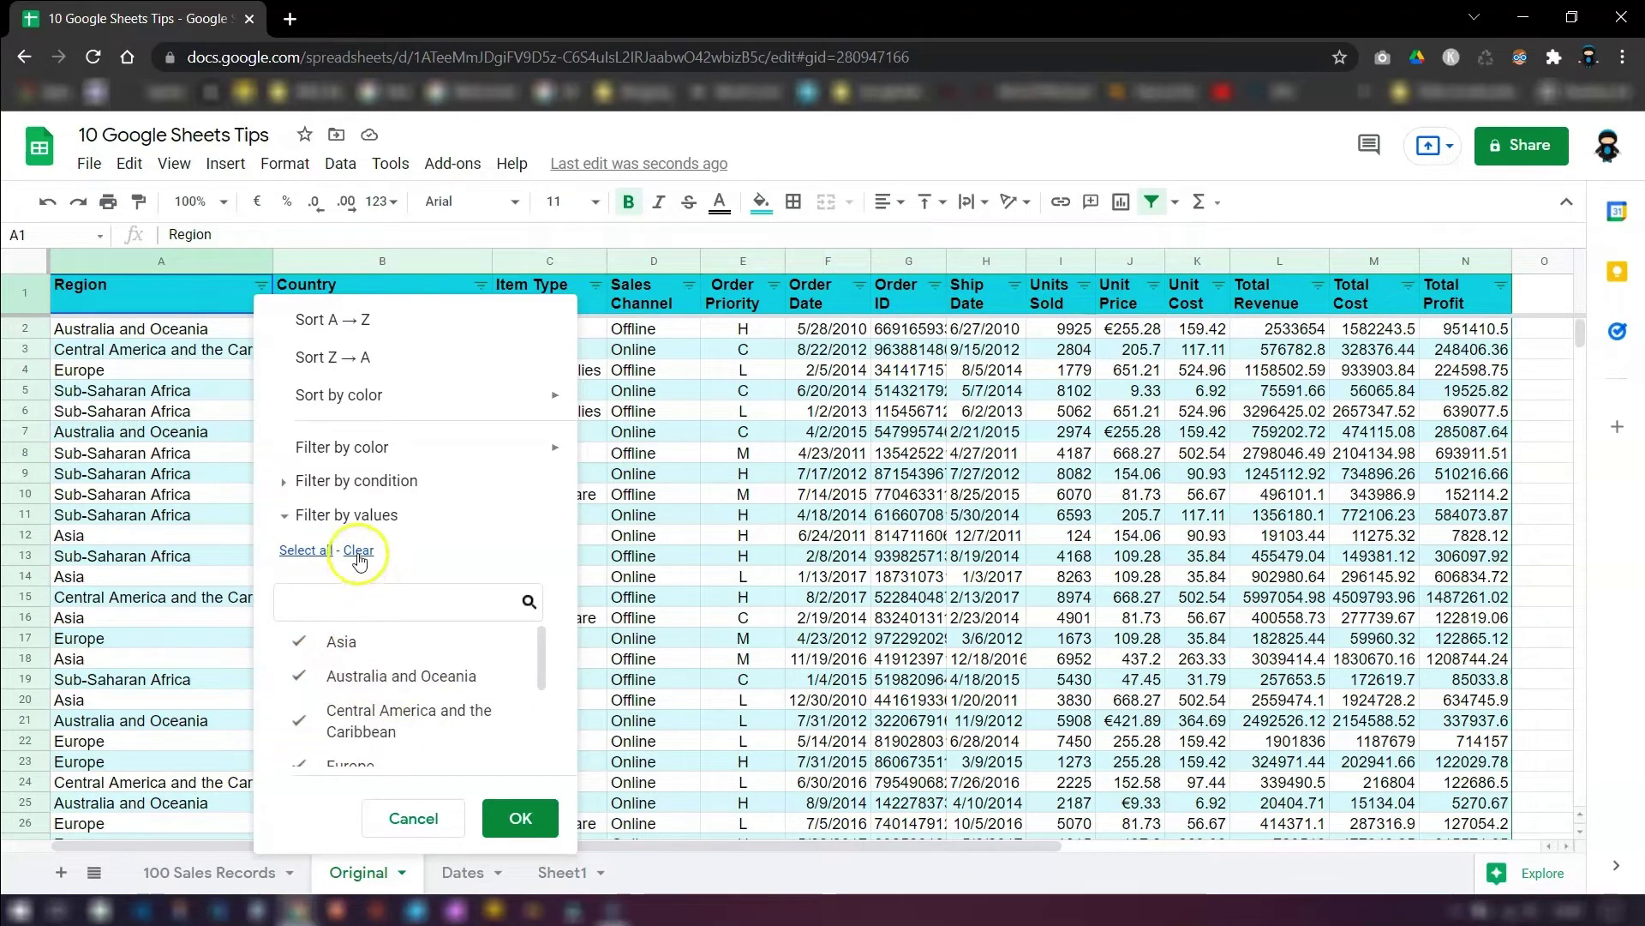
left_click(358, 550)
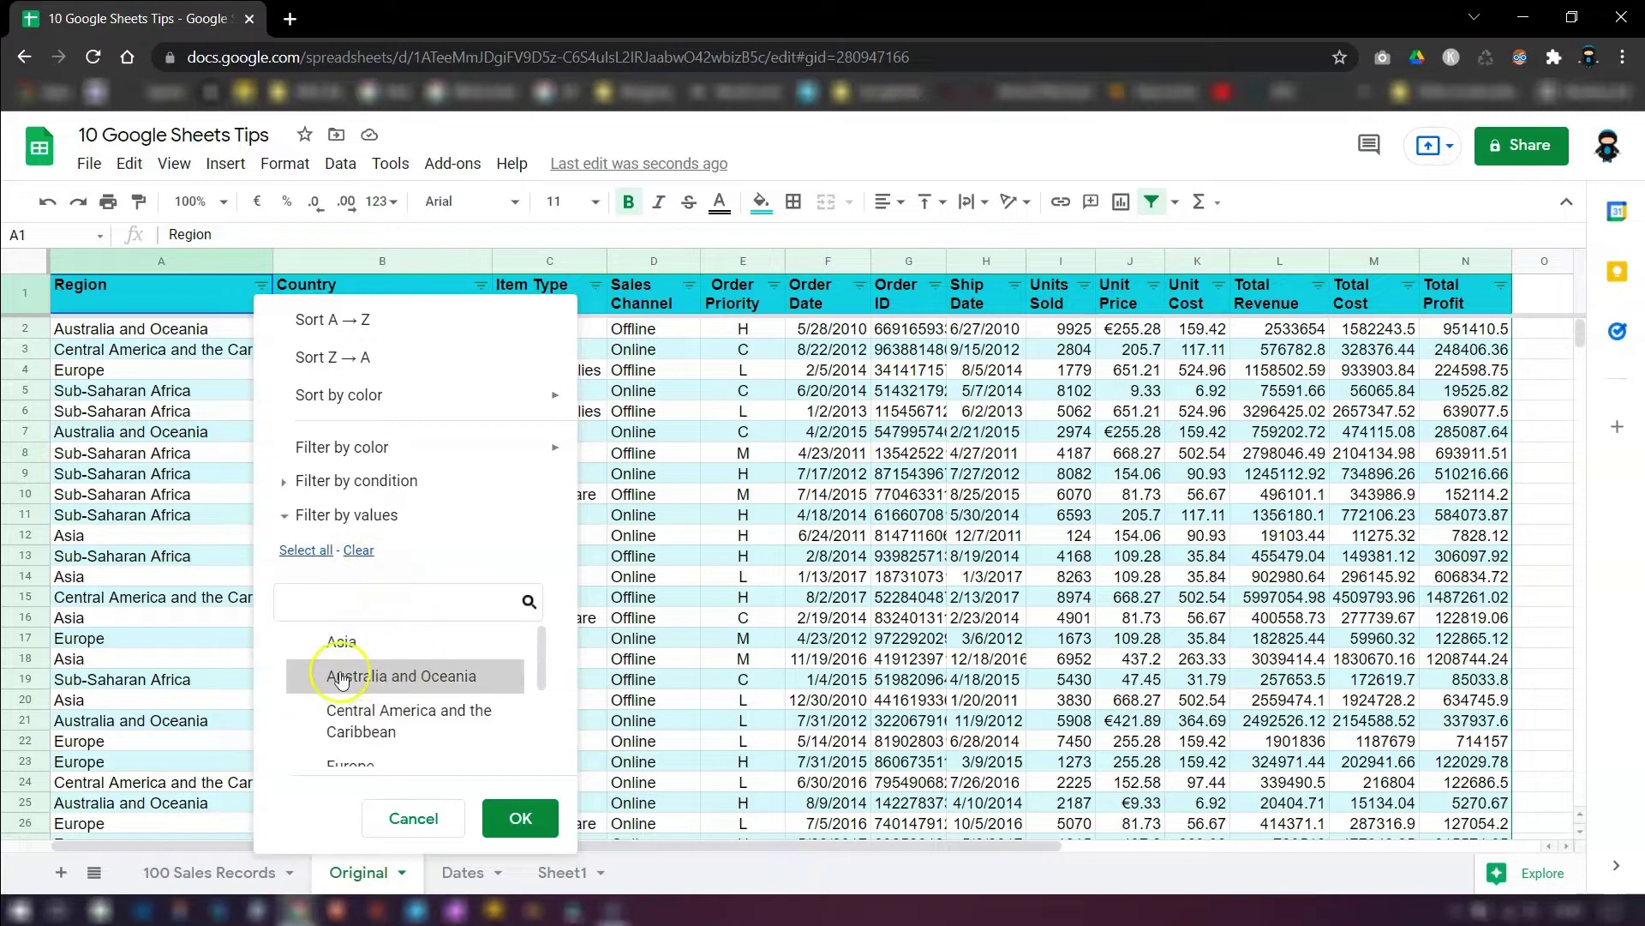
left_click(416, 674)
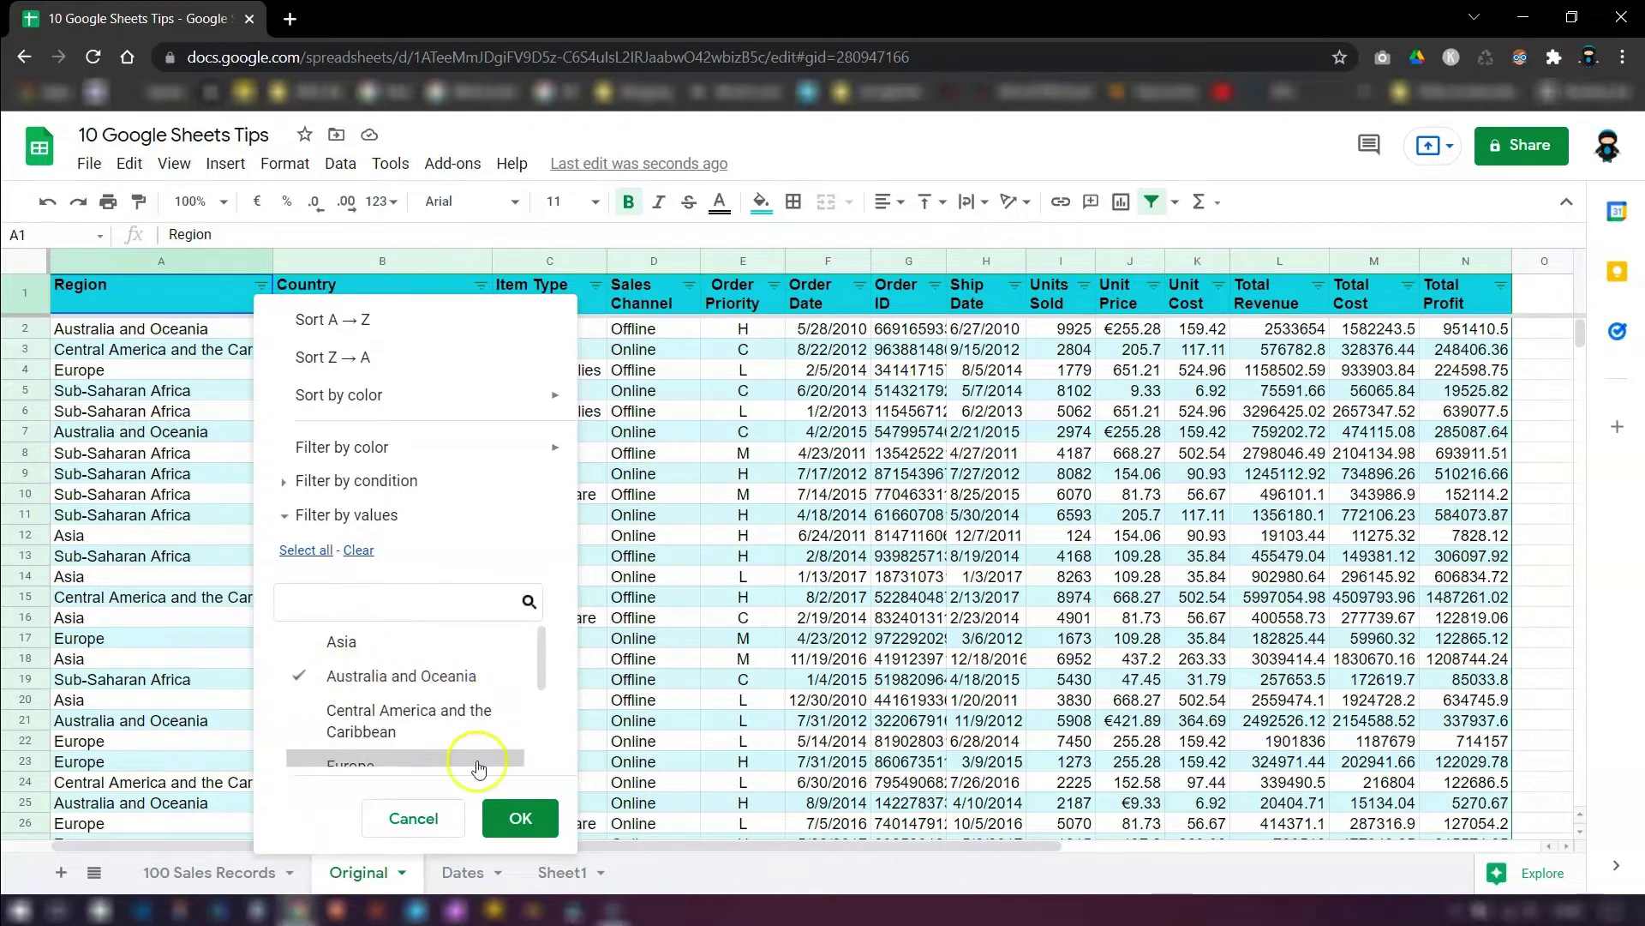
left_click(522, 816)
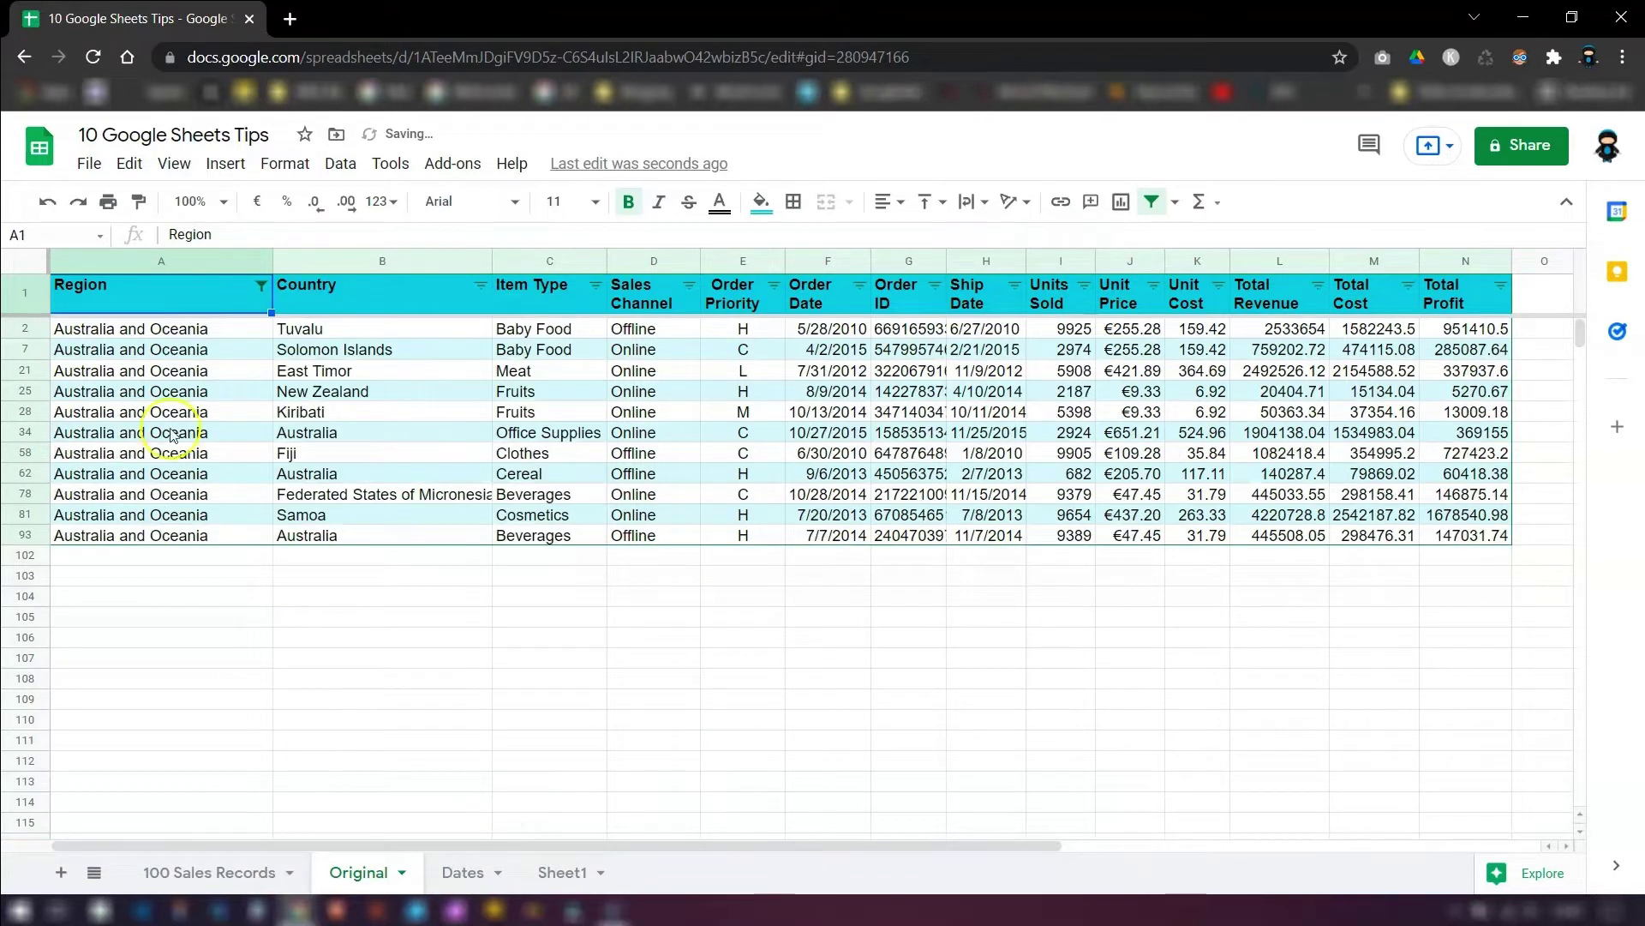
Reset the Region filter to include all regions, then turn the table filter off.
left_click(181, 387)
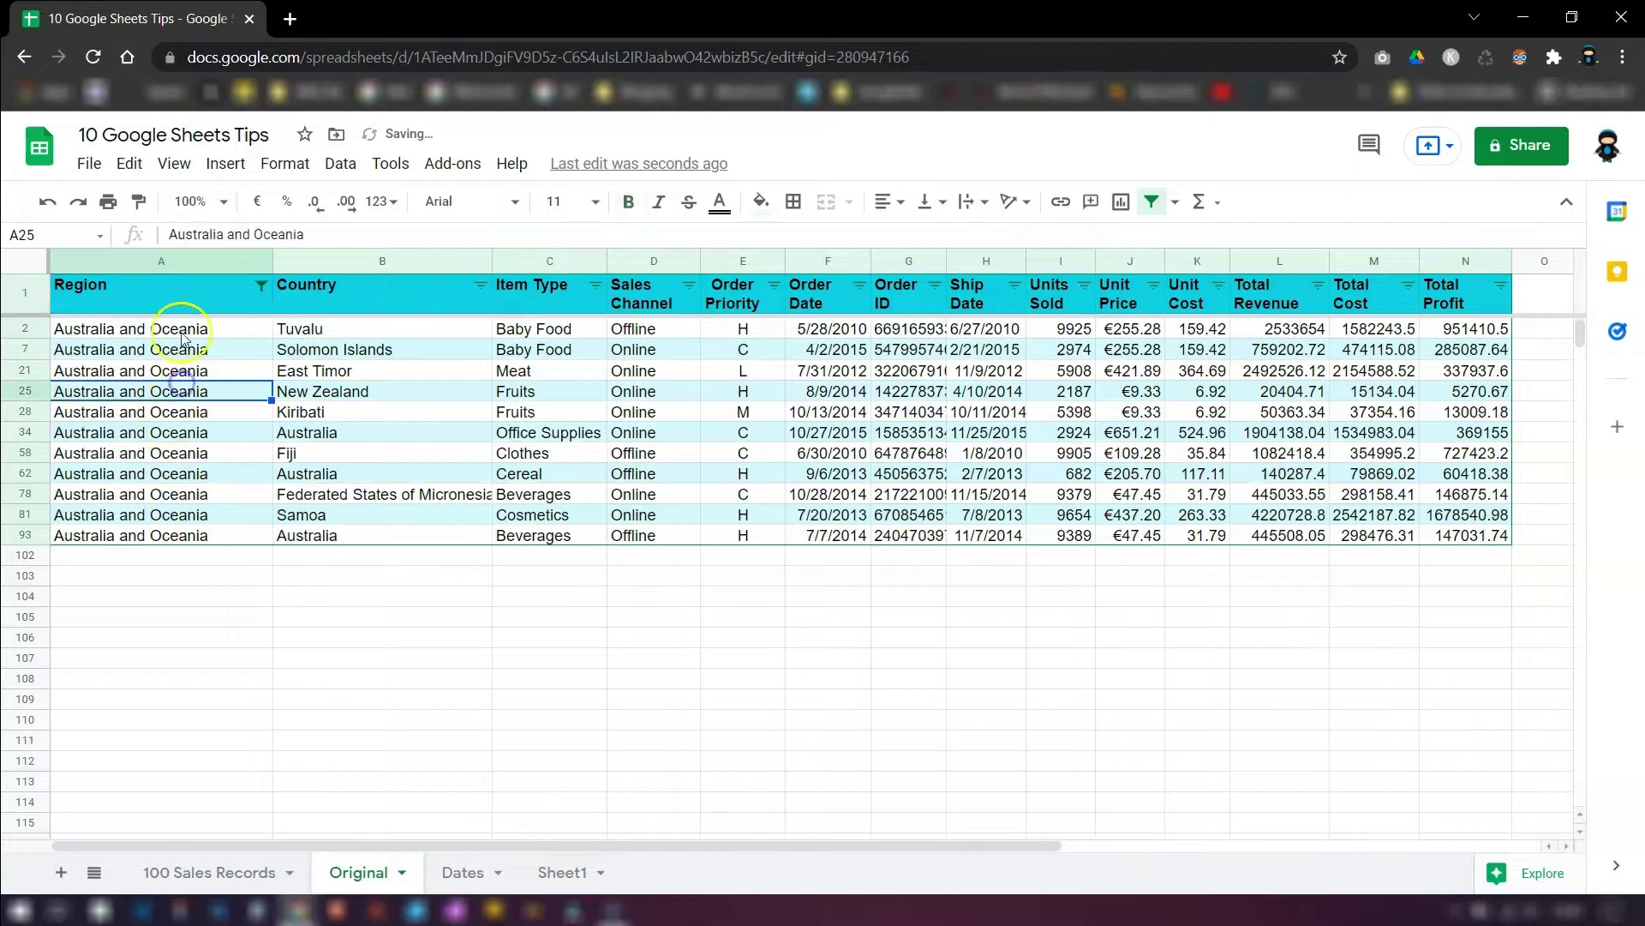
left_click(261, 288)
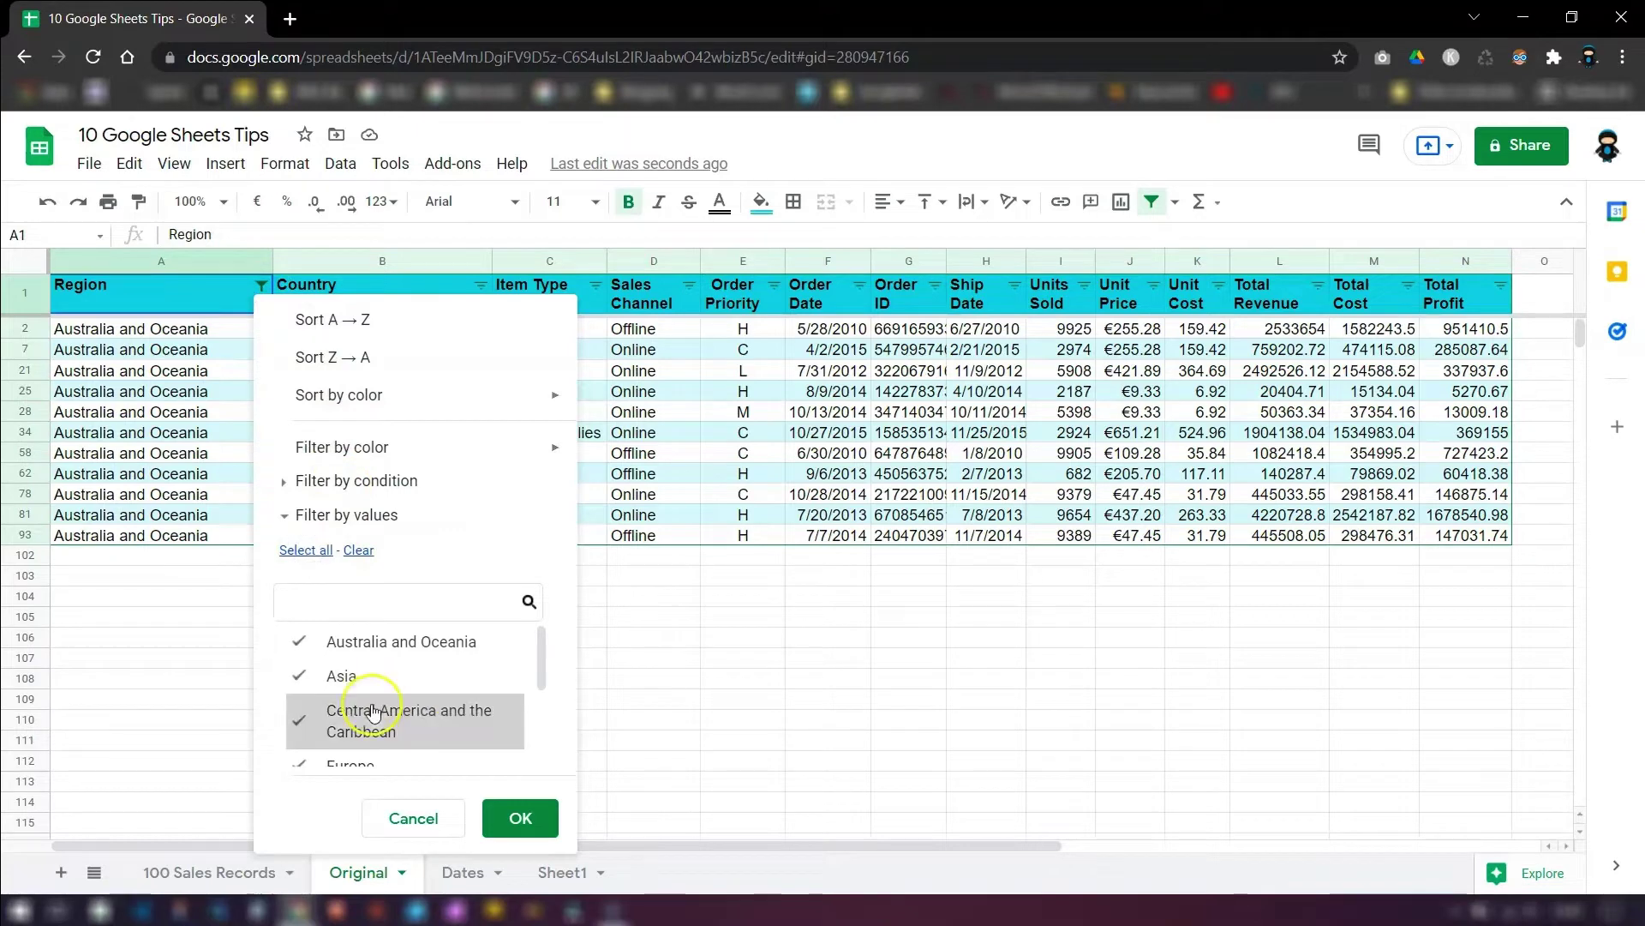
left_click(516, 818)
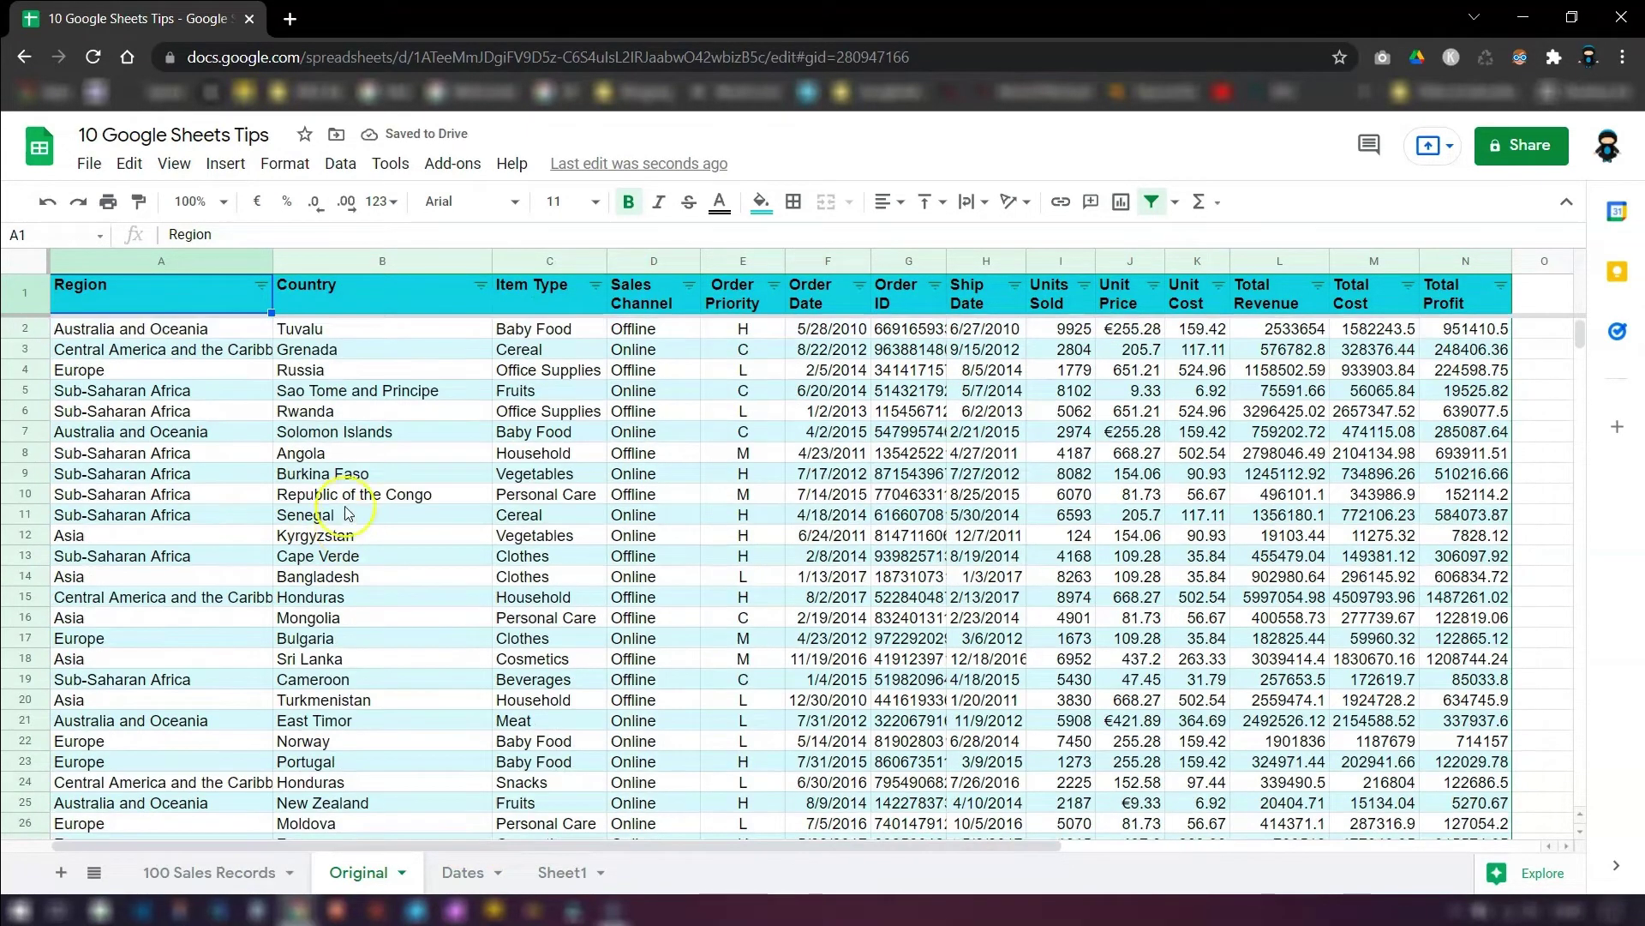
left_click(170, 369)
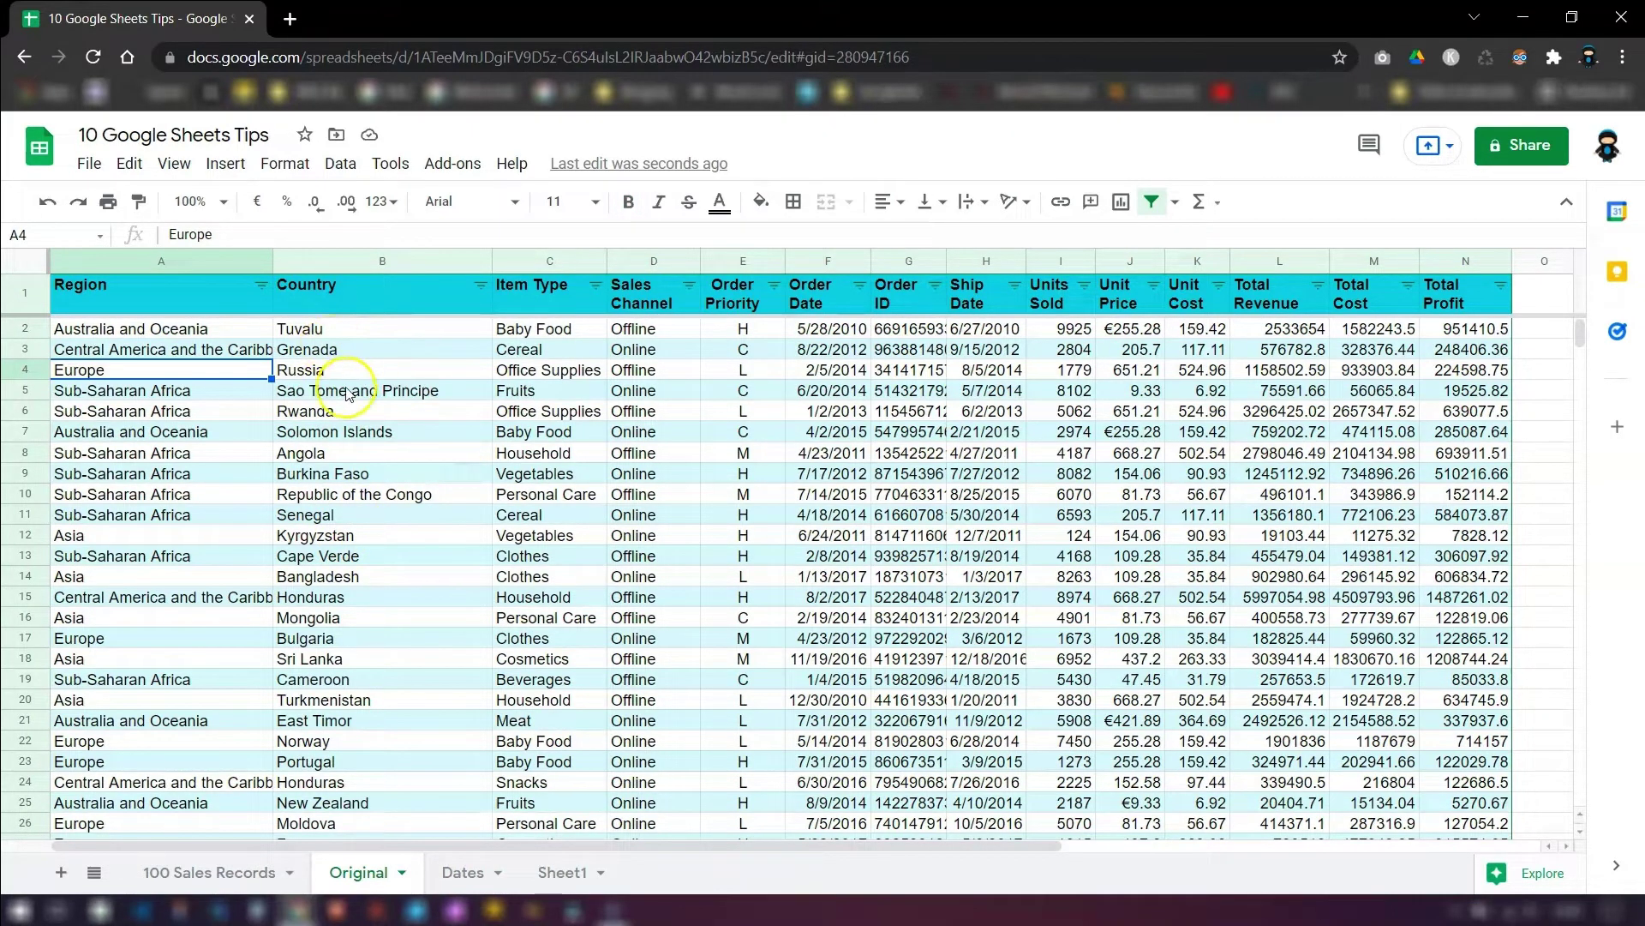
key("Down")
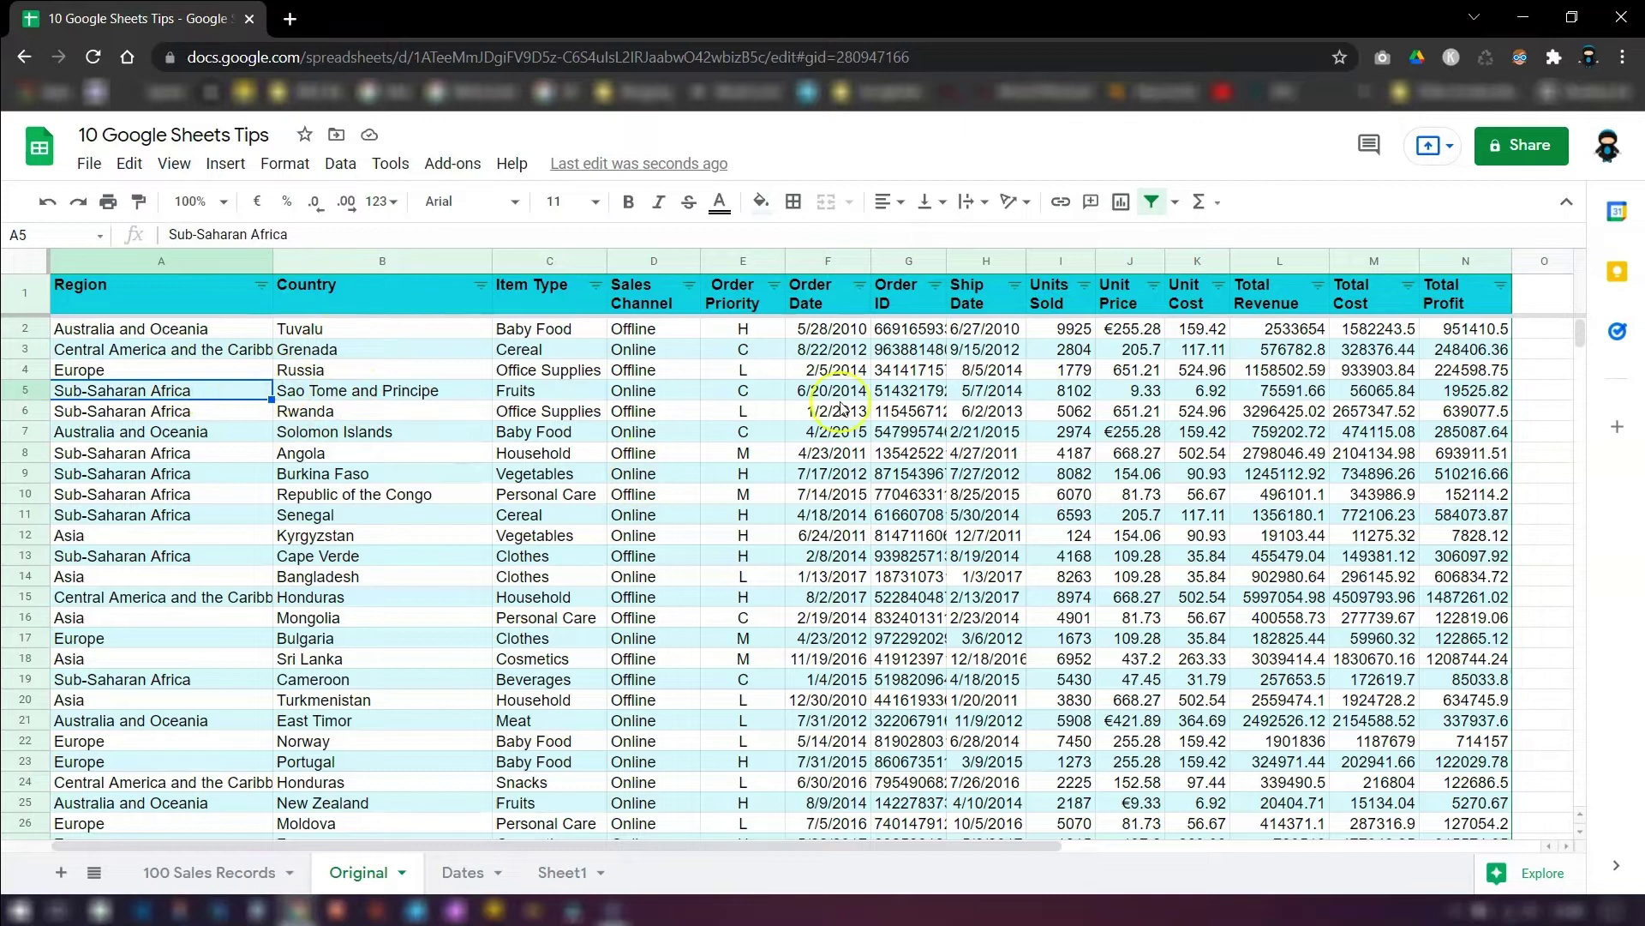
left_click(1157, 208)
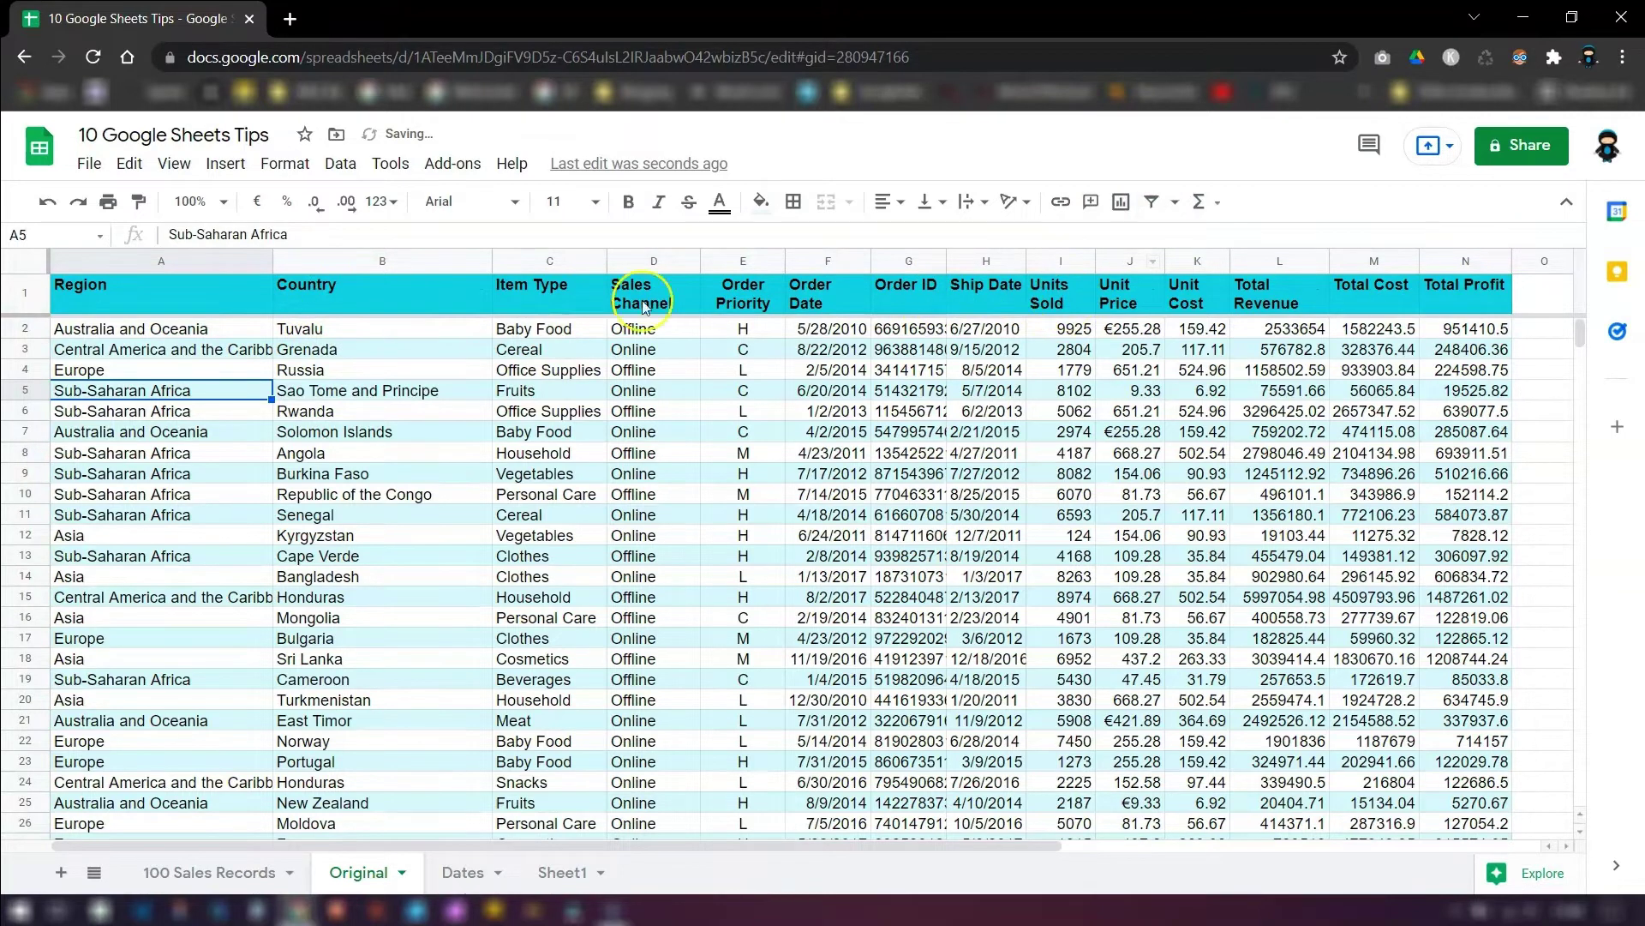
Hide the Item Type column via its context menu, then unhide it.
key("Down")
key("Down")
key("Down")
key("Down")
key("Down")
key("Down")
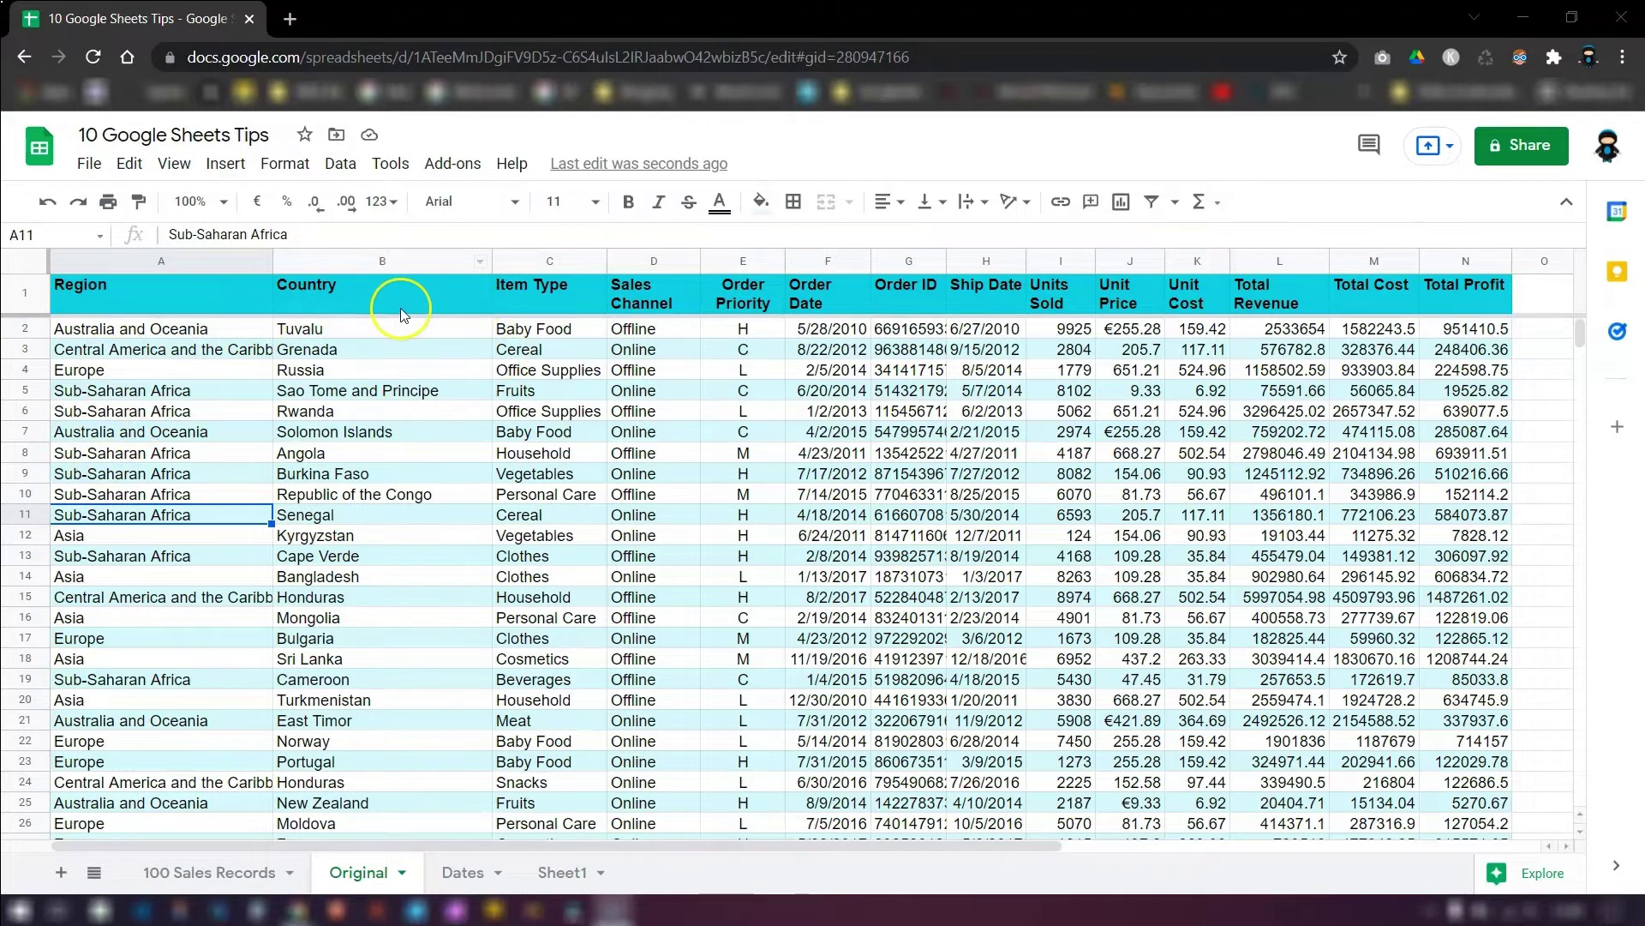
right_click(554, 260)
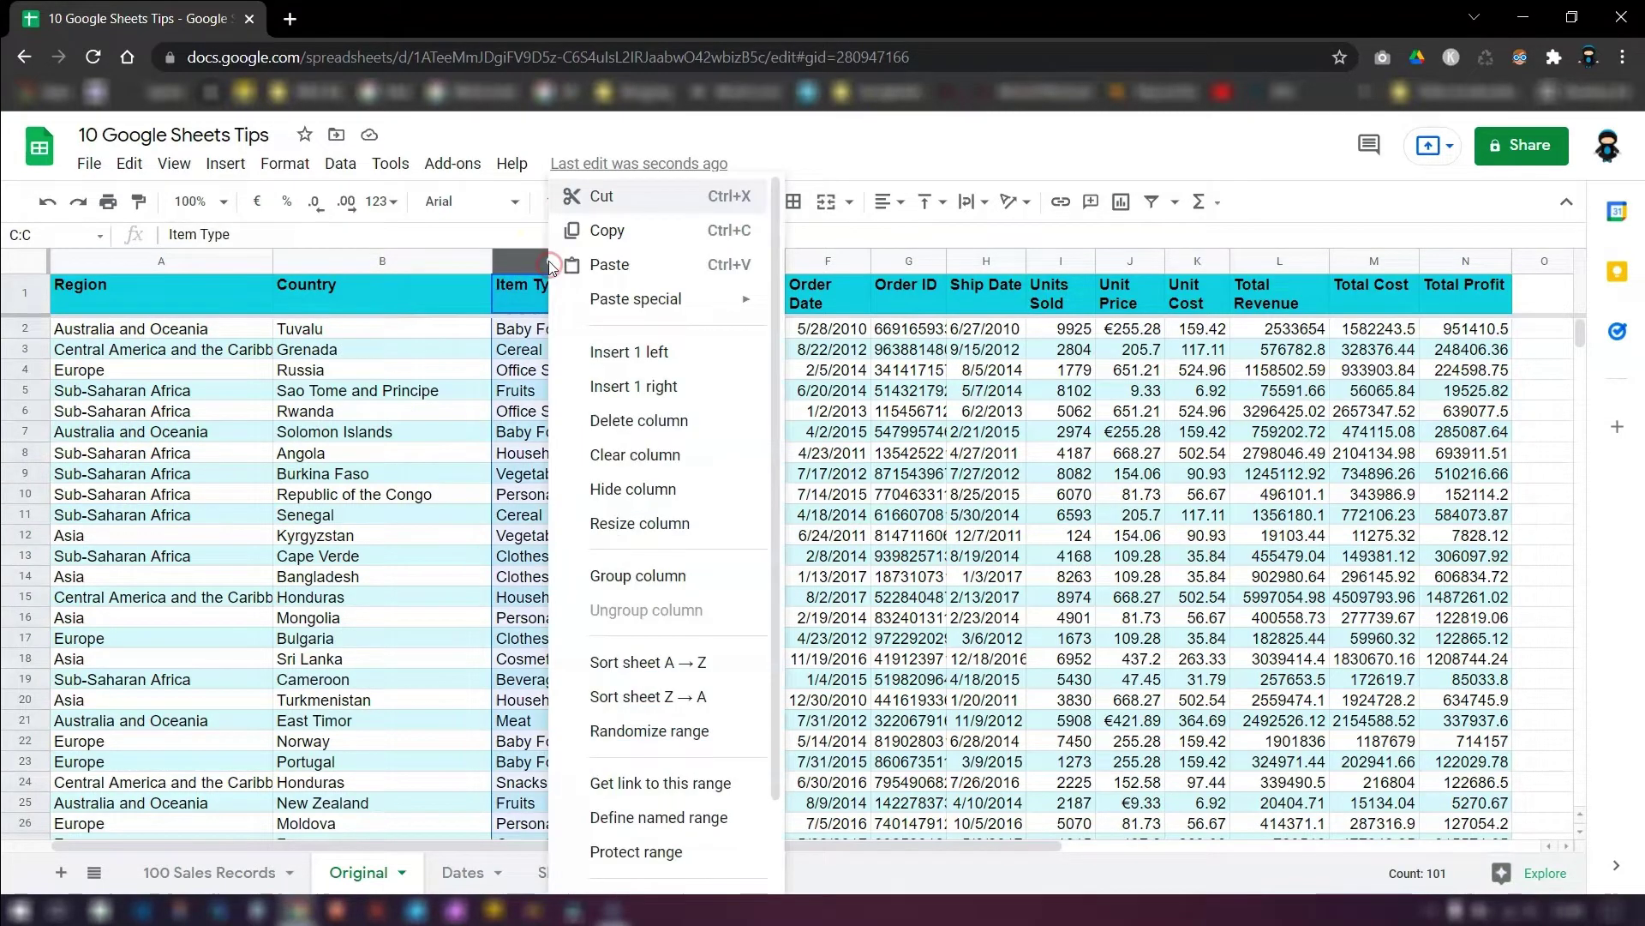
left_click(646, 506)
left_click(660, 411)
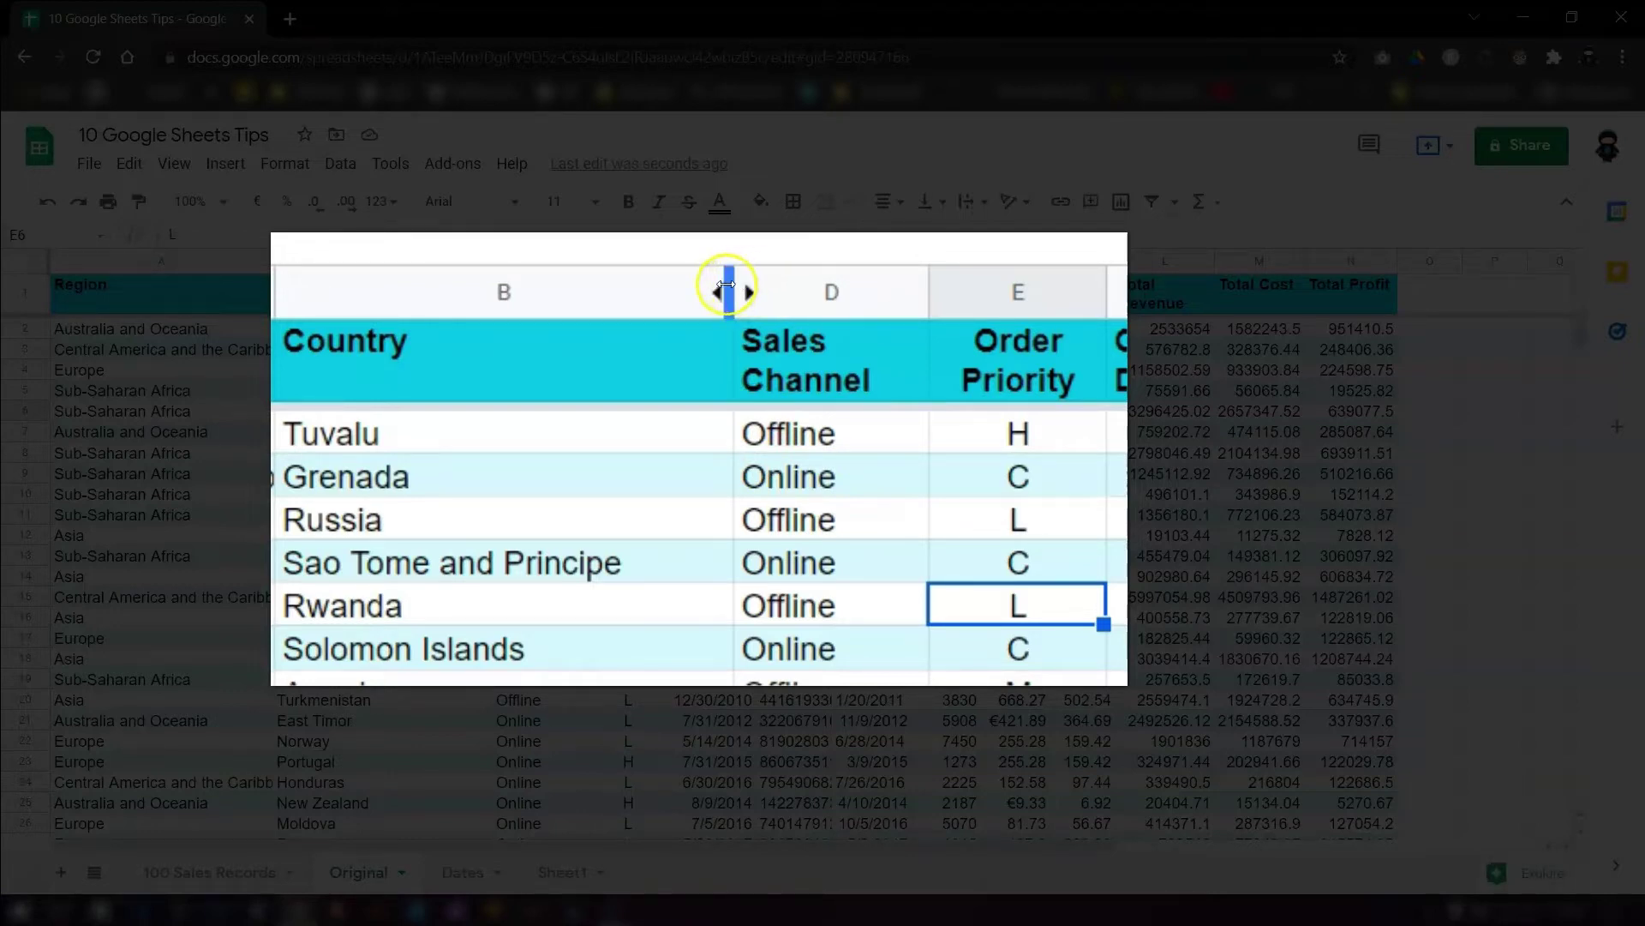
left_click(751, 292)
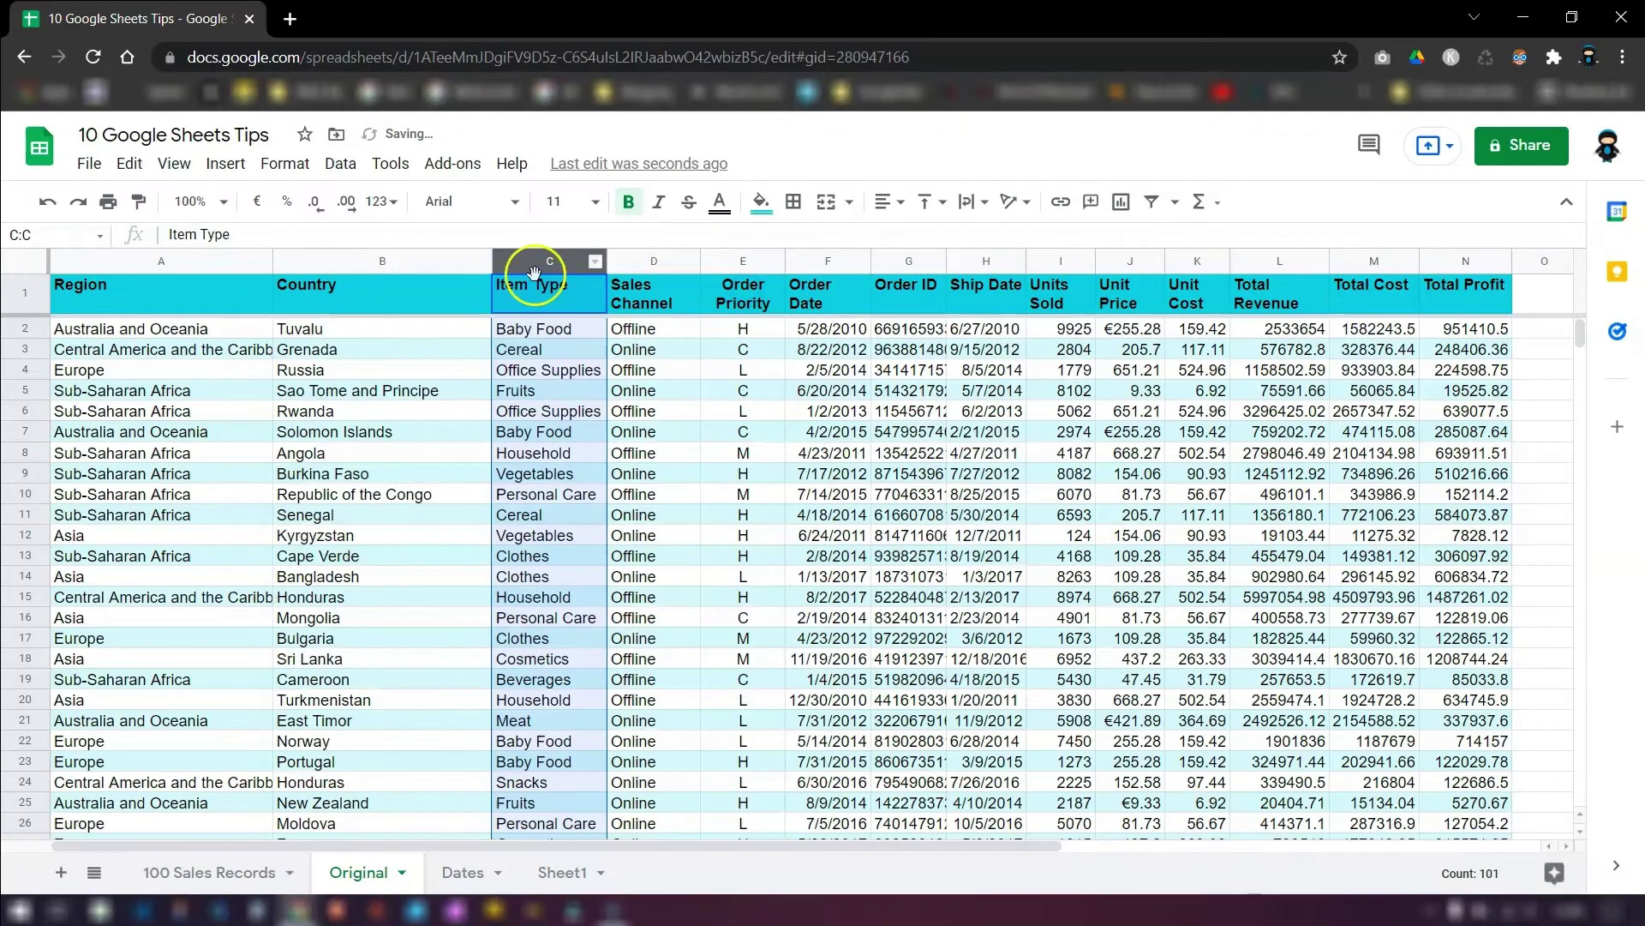
Hide columns C to E together, then unhide them with the arrows between B and F.
left_click(664, 376)
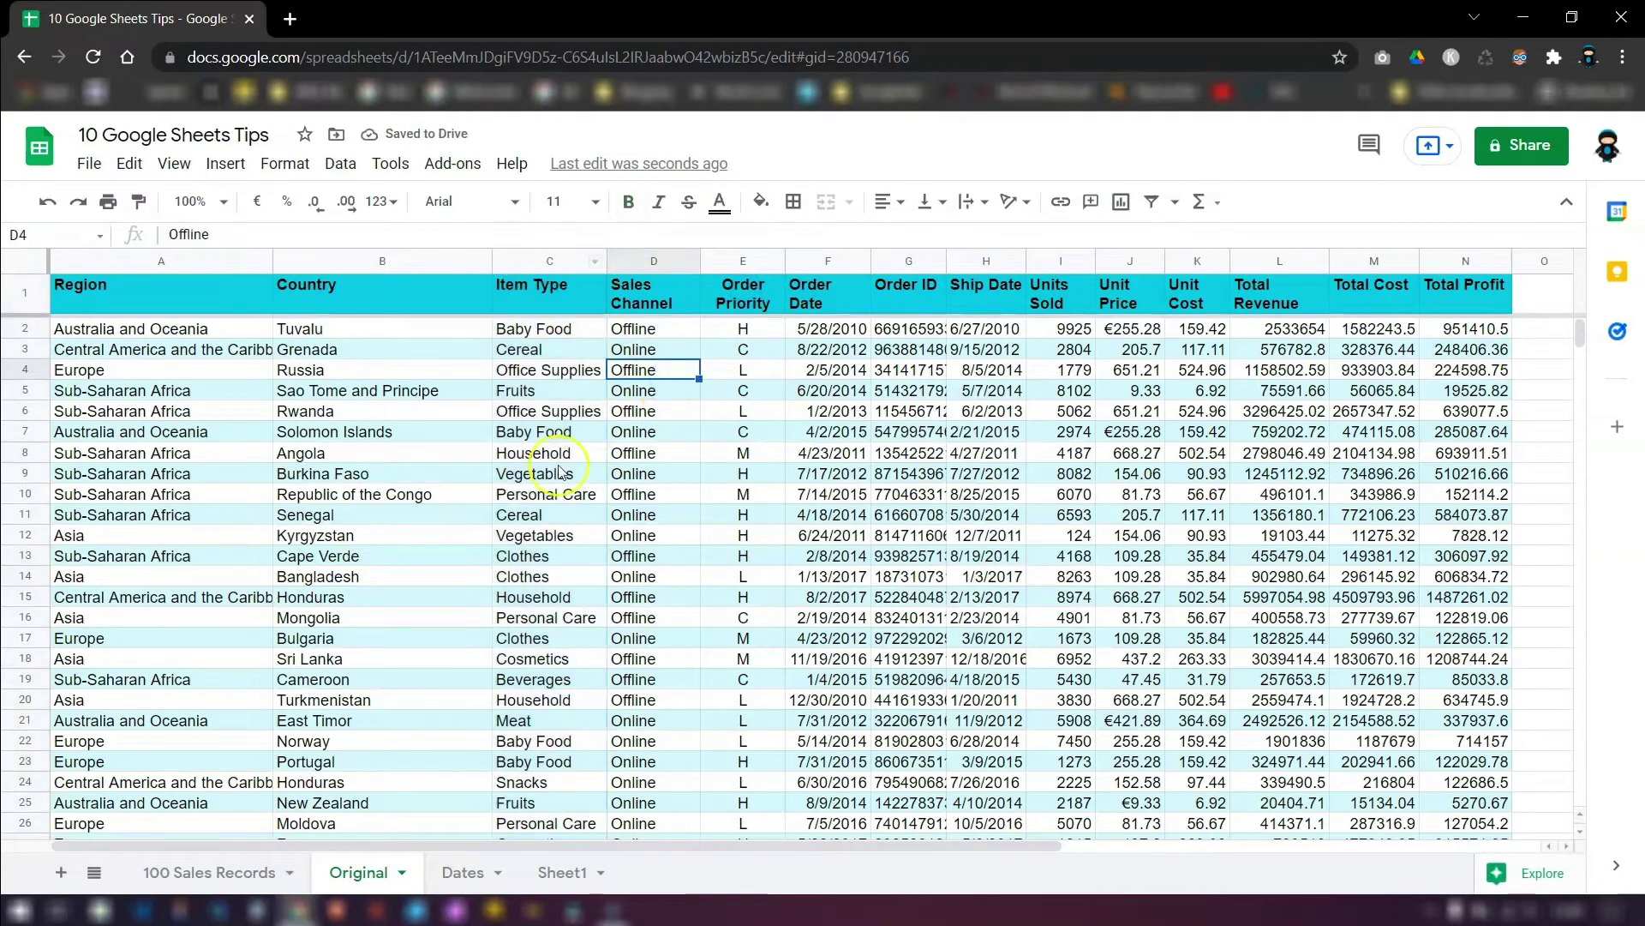
left_click(550, 260)
left_click(638, 260, "shift")
left_click(709, 263, "shift")
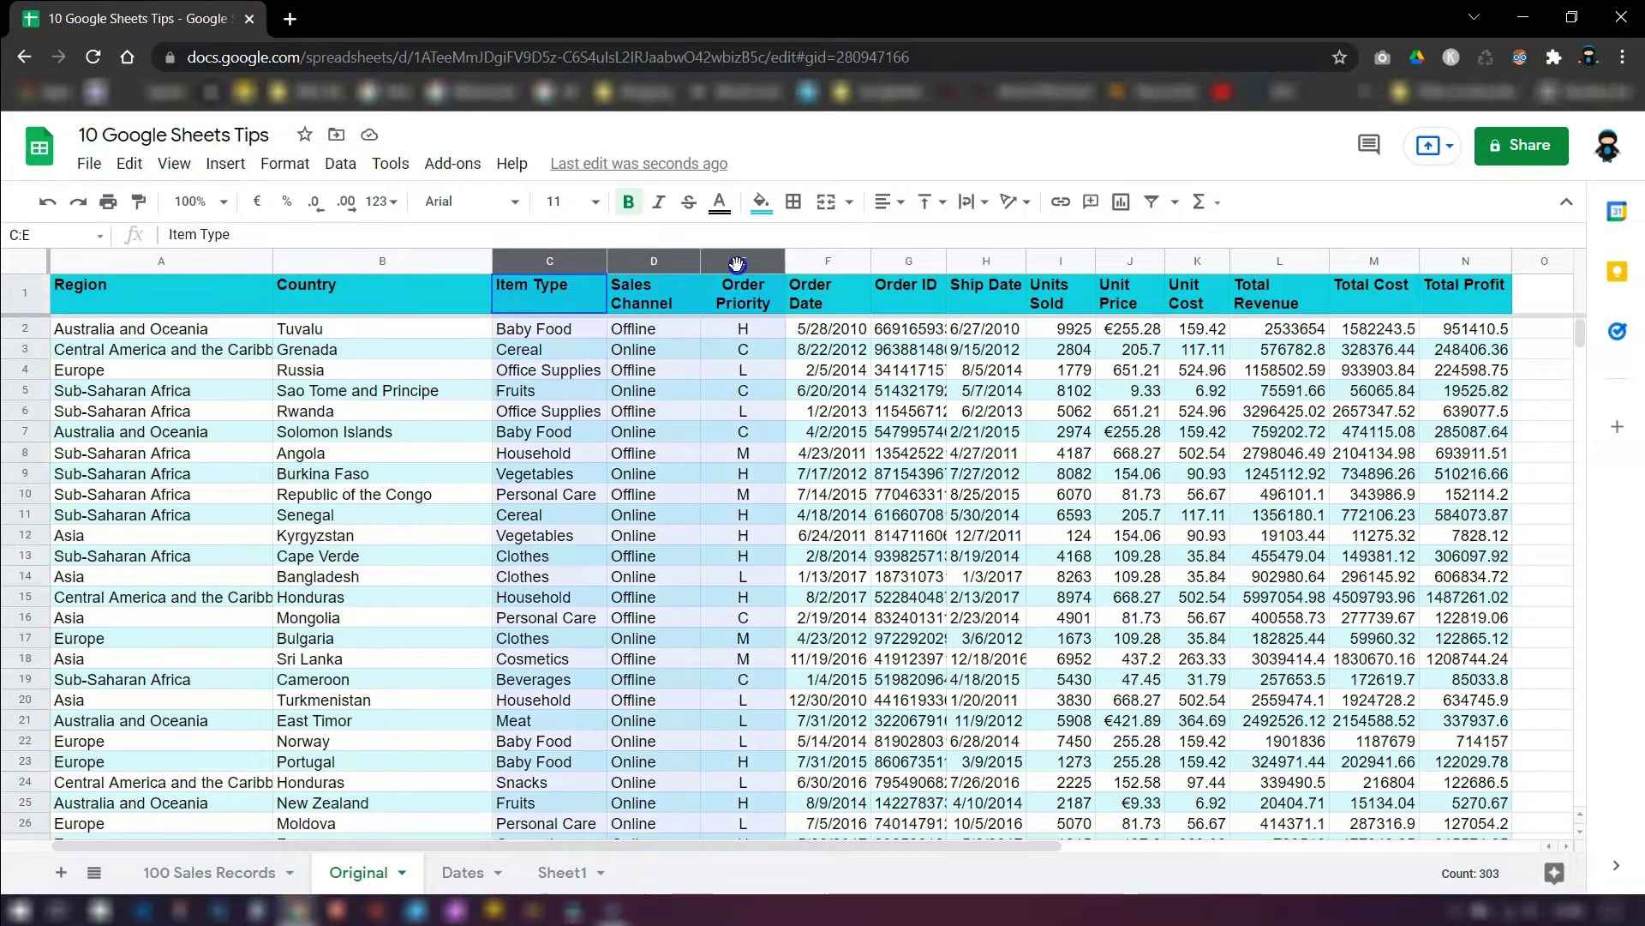
right_click(735, 263)
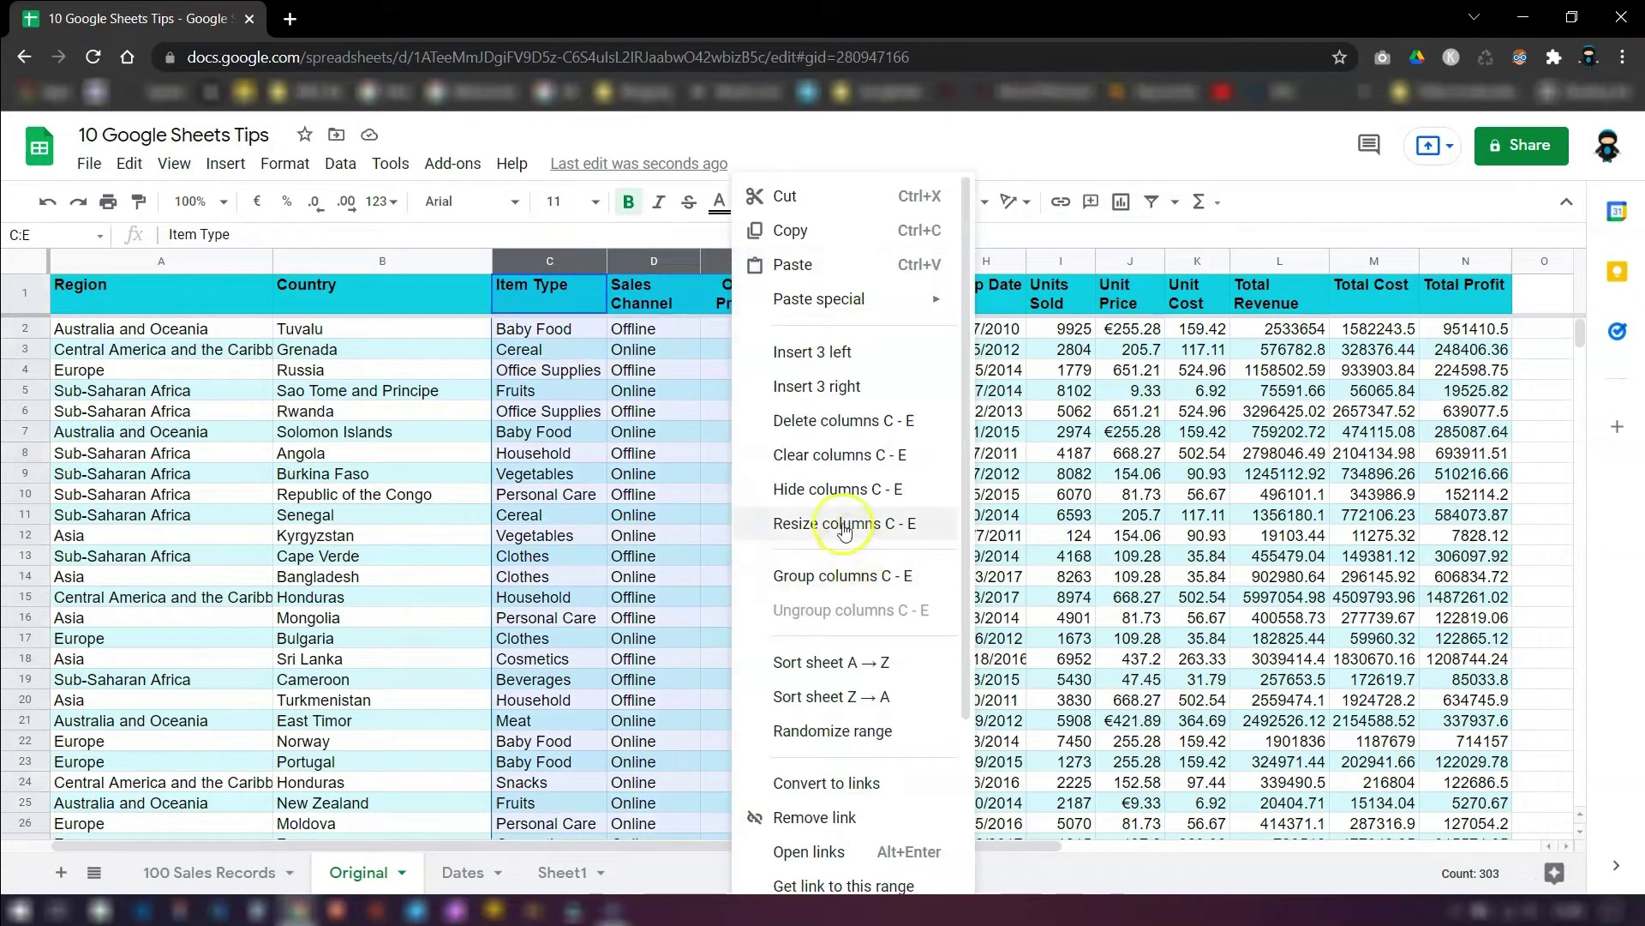
left_click(837, 487)
left_click(742, 434)
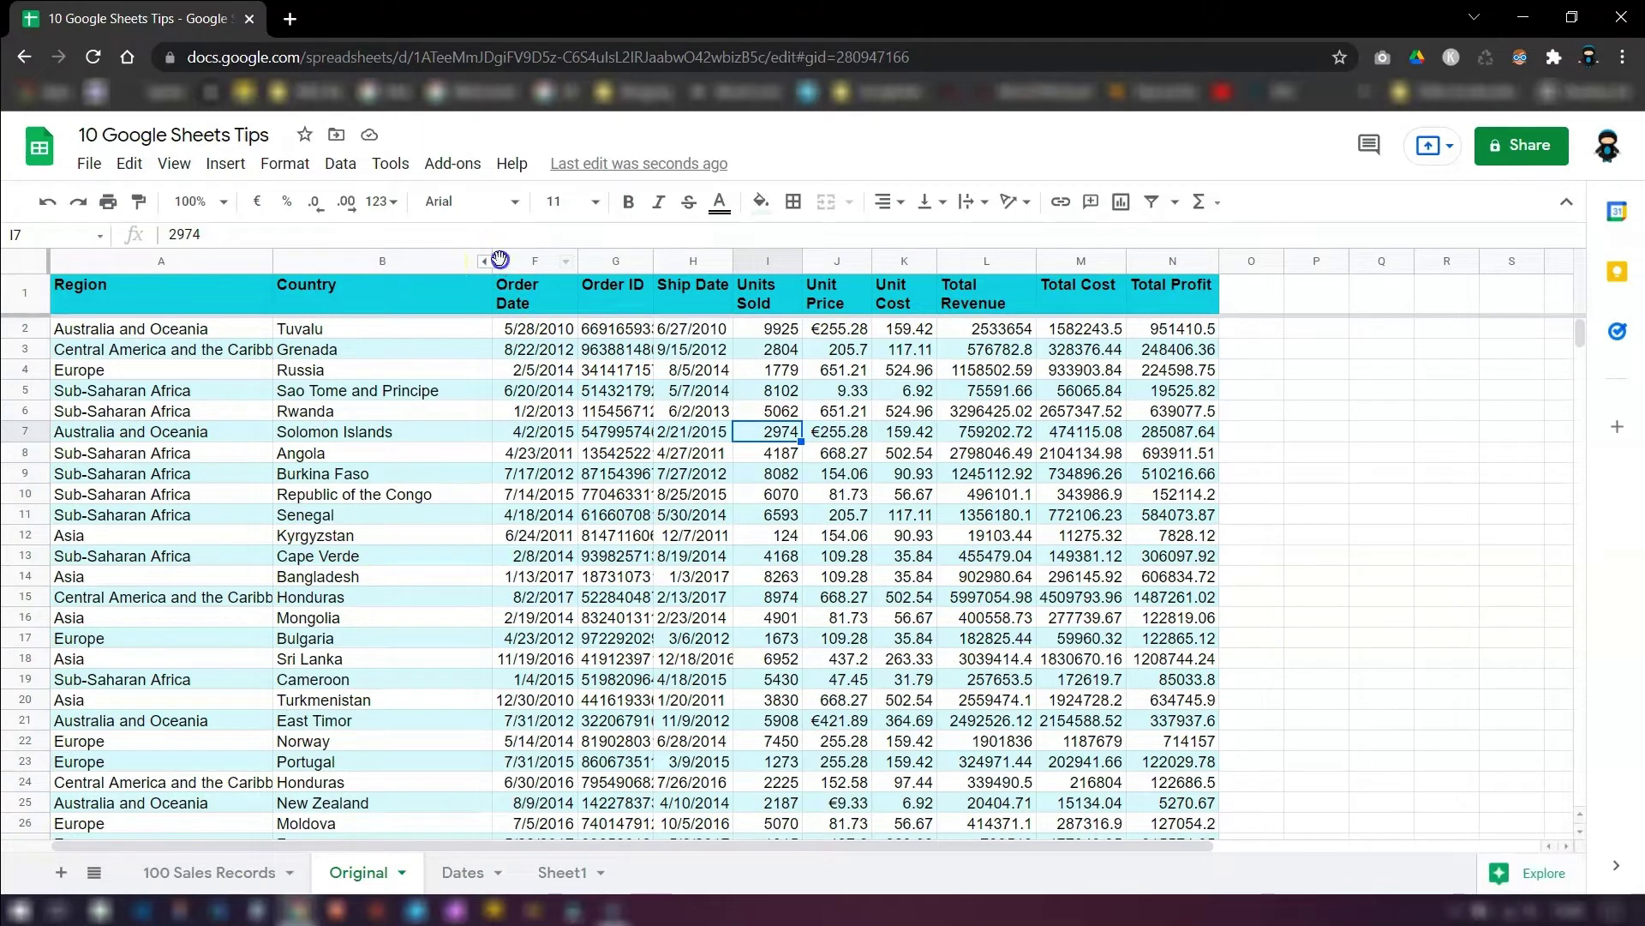
left_click(501, 259)
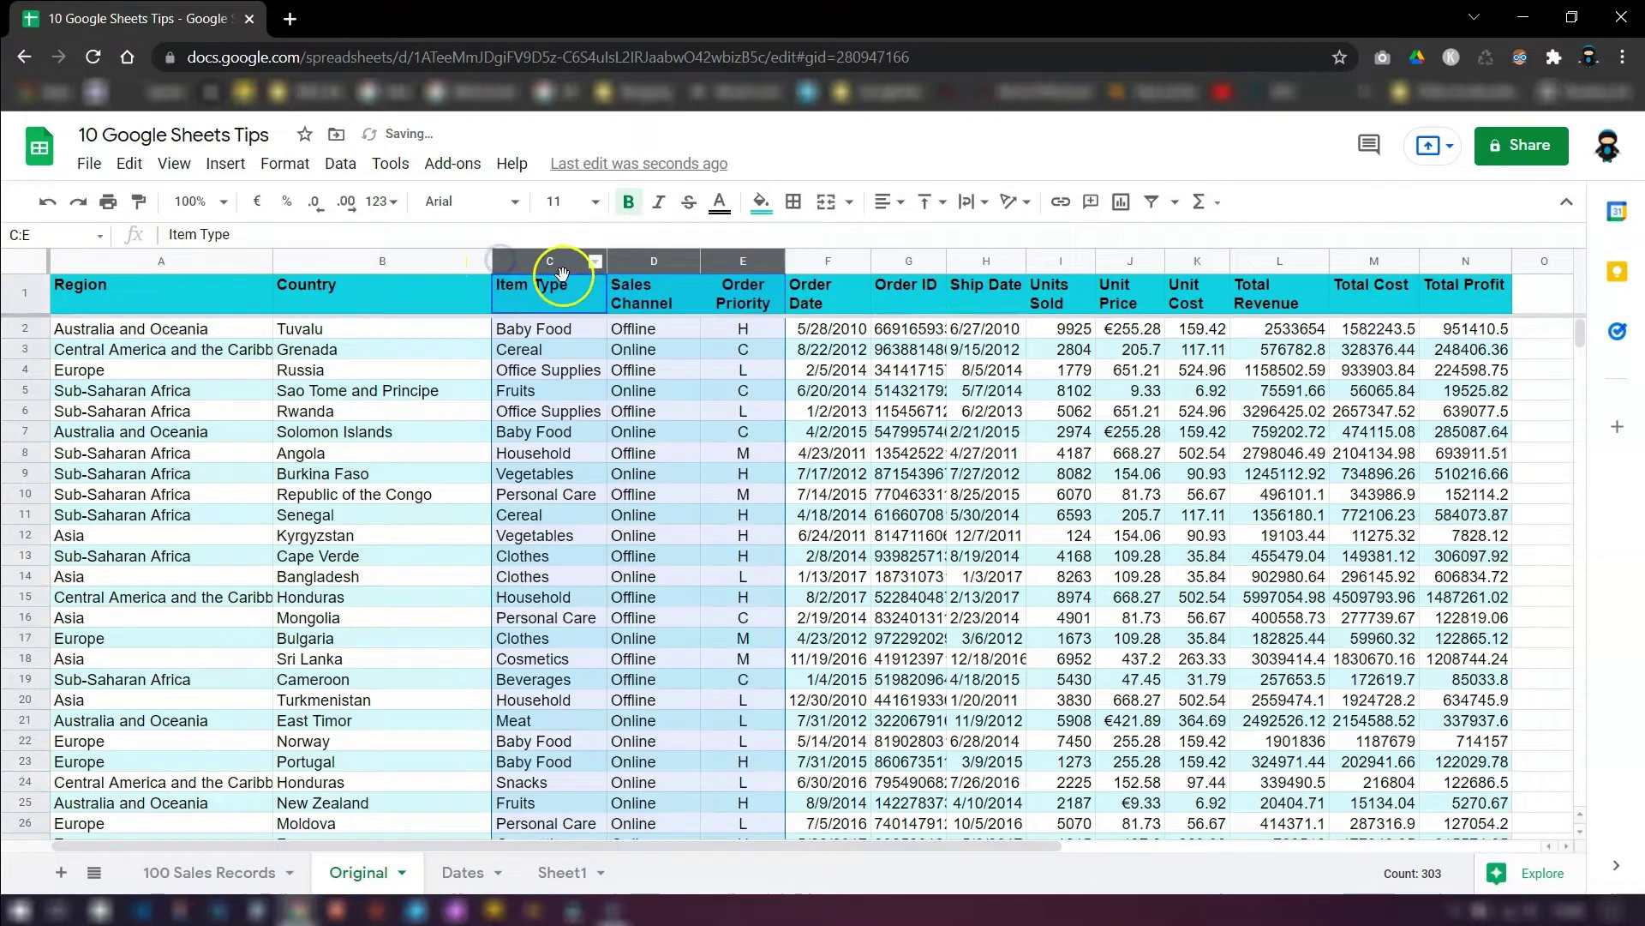
left_click(861, 359)
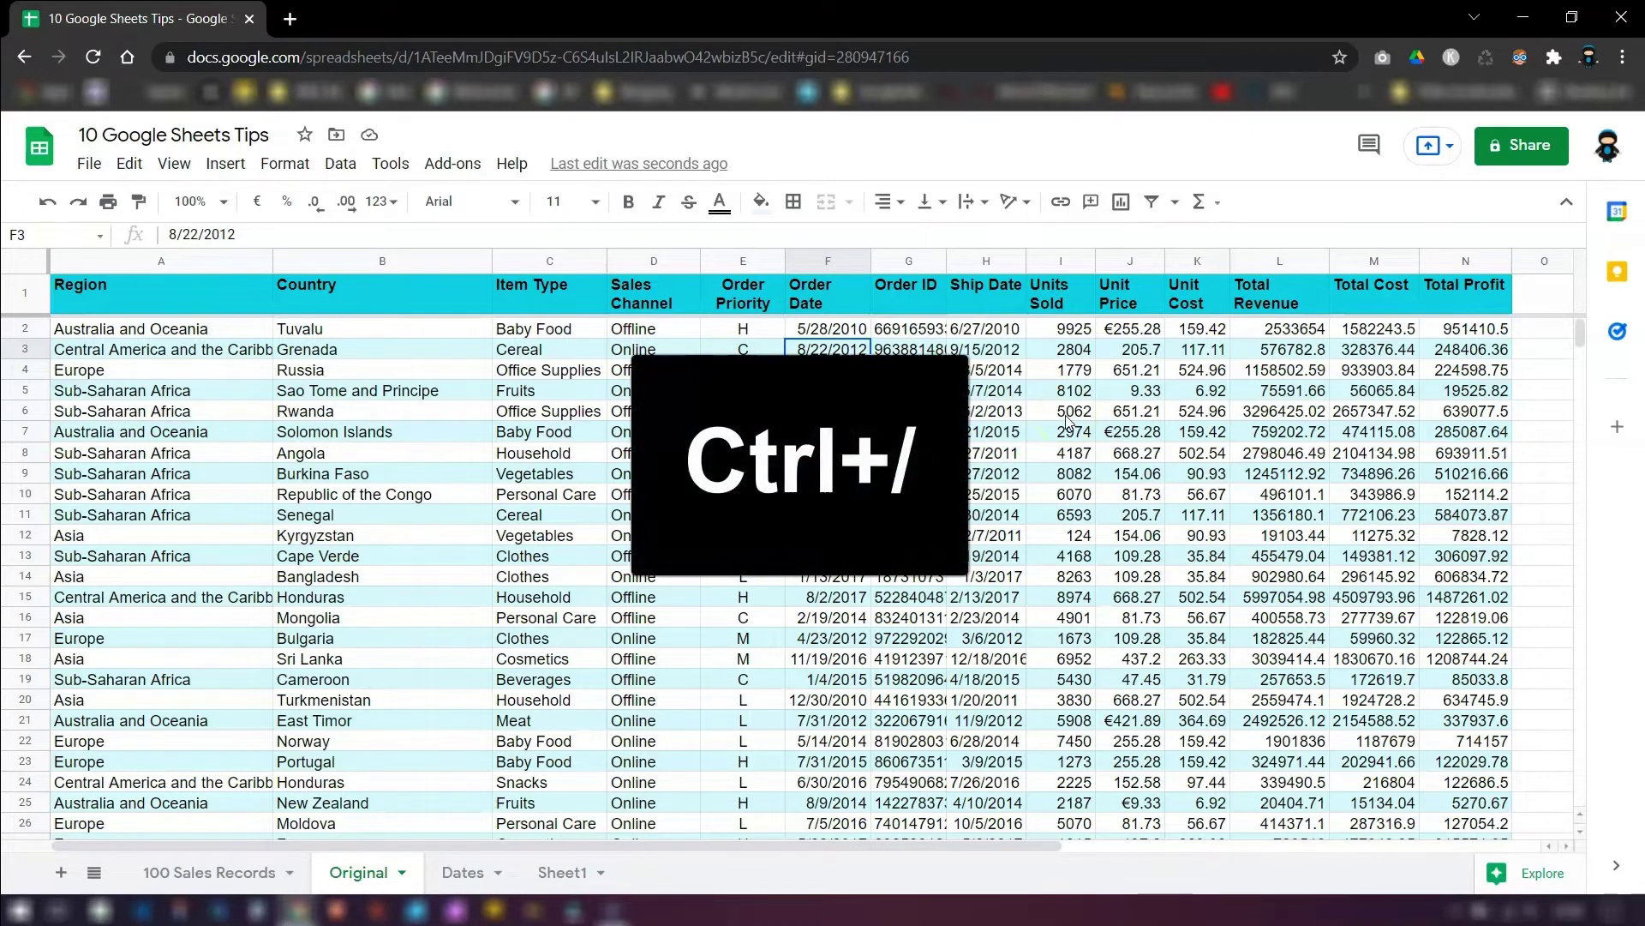
Browse the Data category of the keyboard shortcuts reference with Ctrl+/, then close it.
key("ctrl+slash")
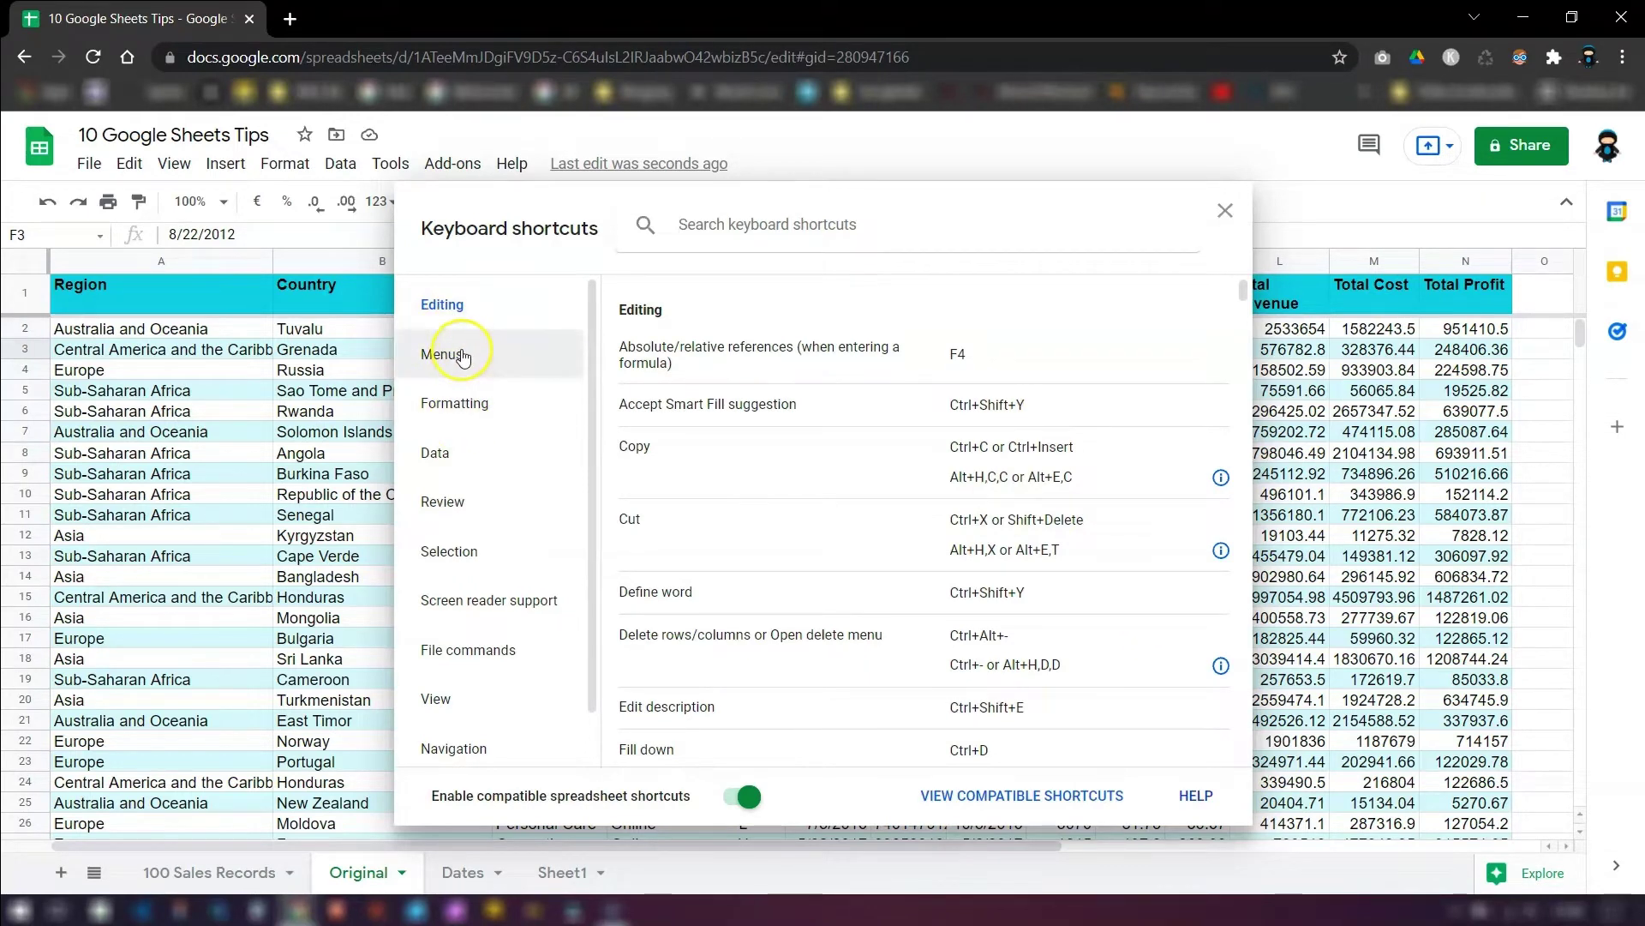
left_click(435, 453)
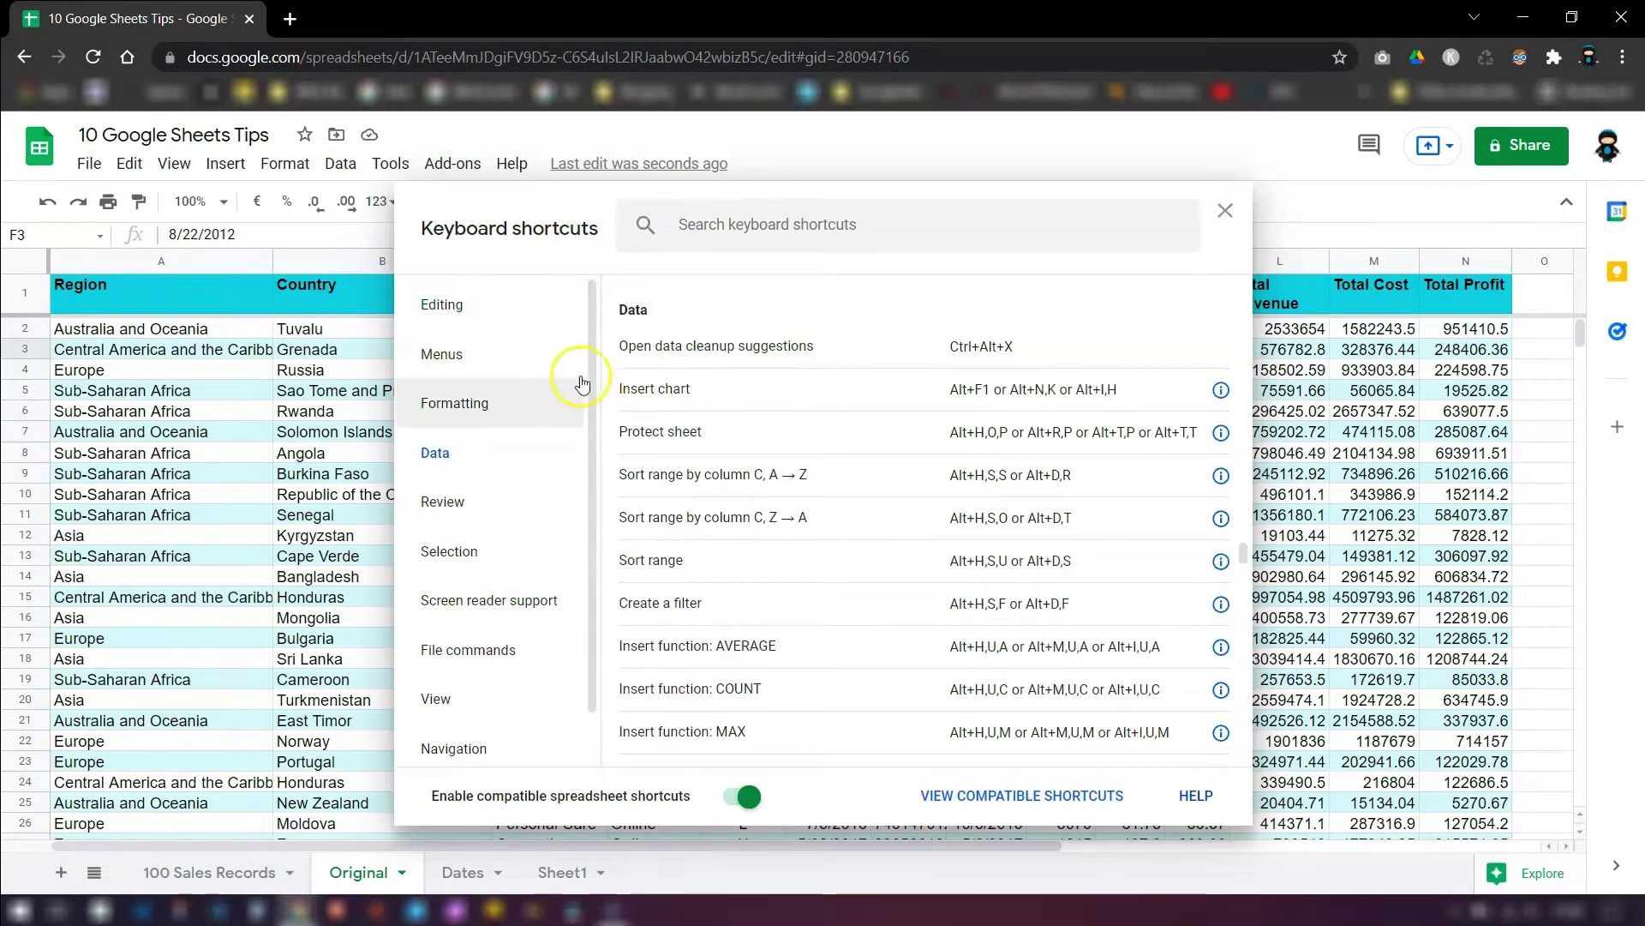
left_click(1225, 210)
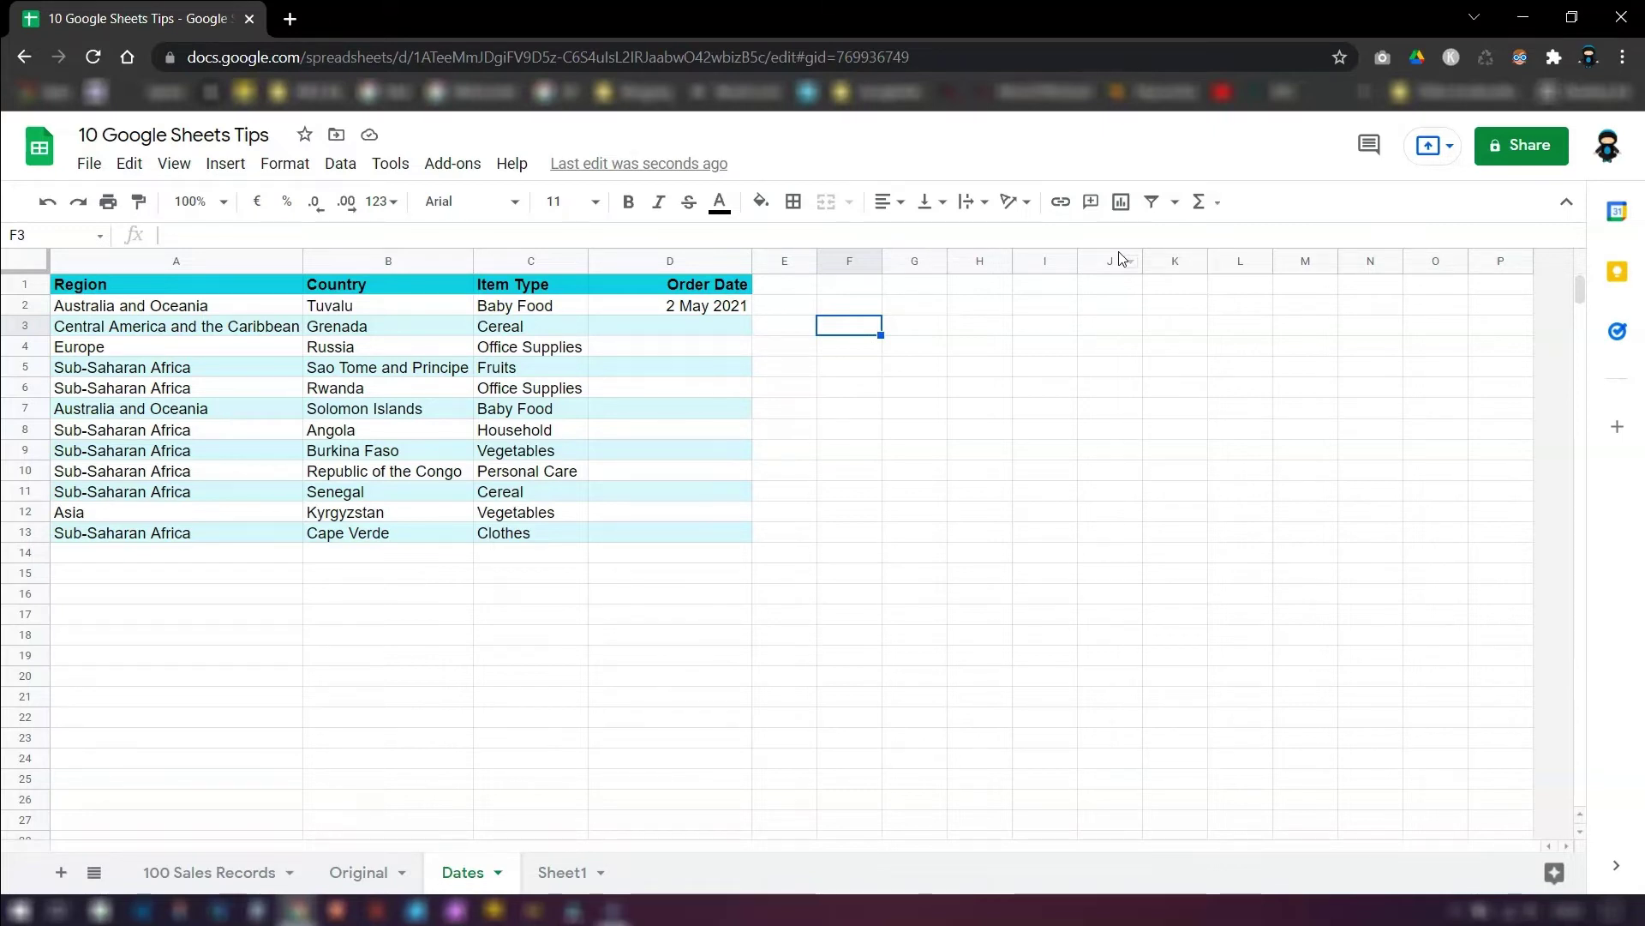
Pick 22 June 2021 for D2 from the date calendar, then select the empty Order Date cells below.
left_click(652, 309)
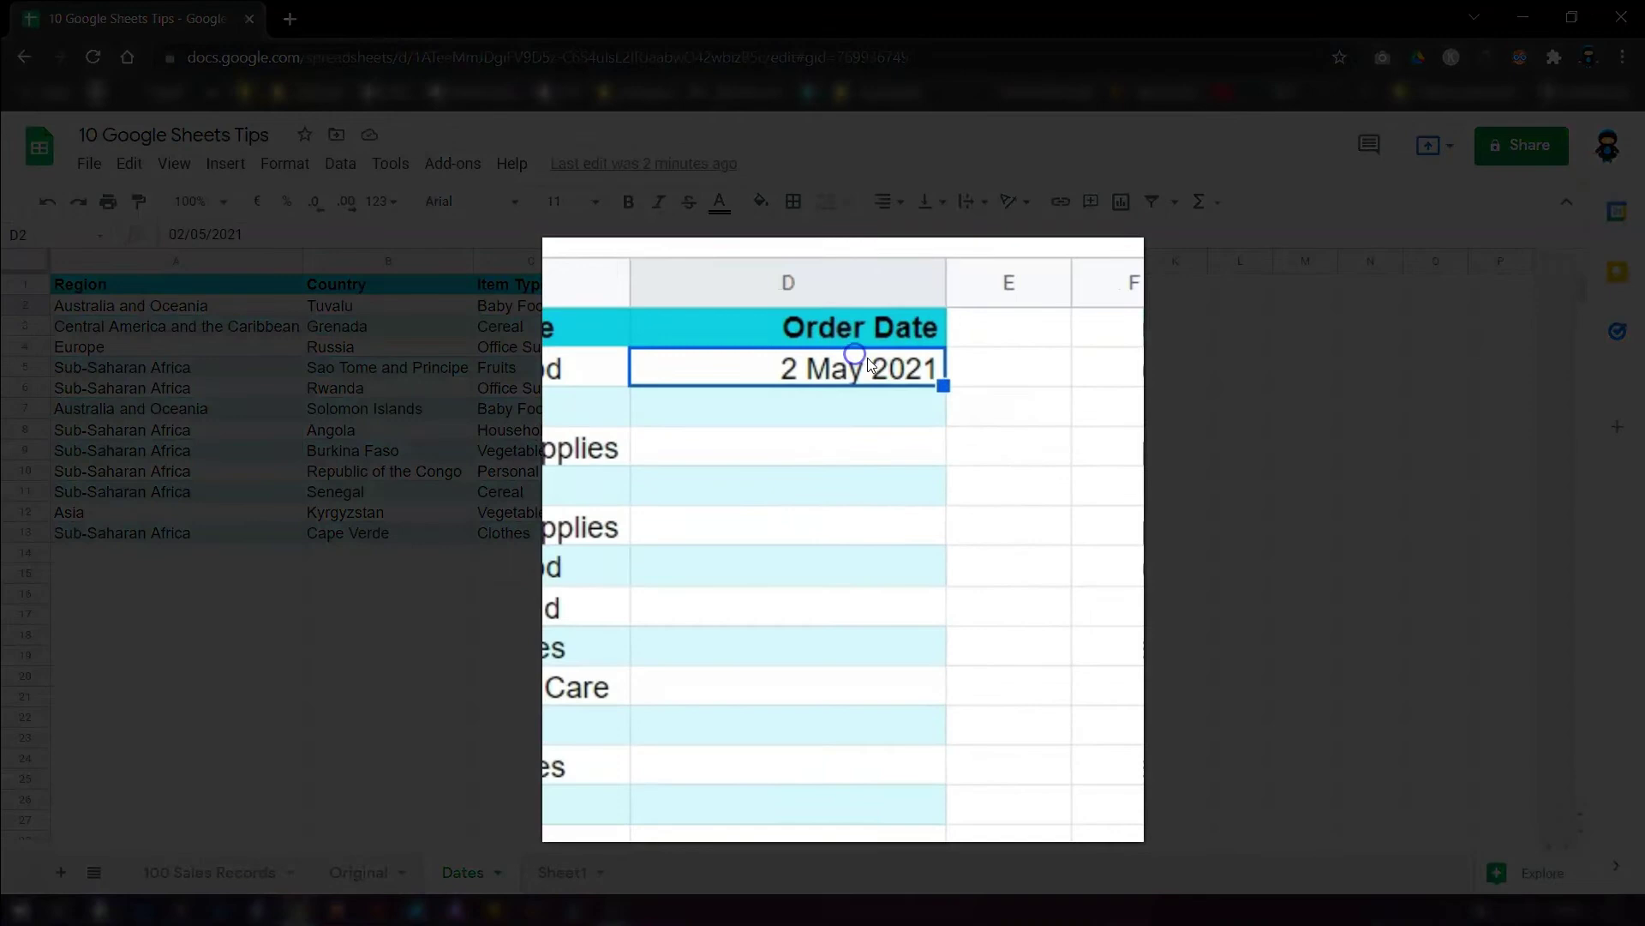
double_click(868, 363)
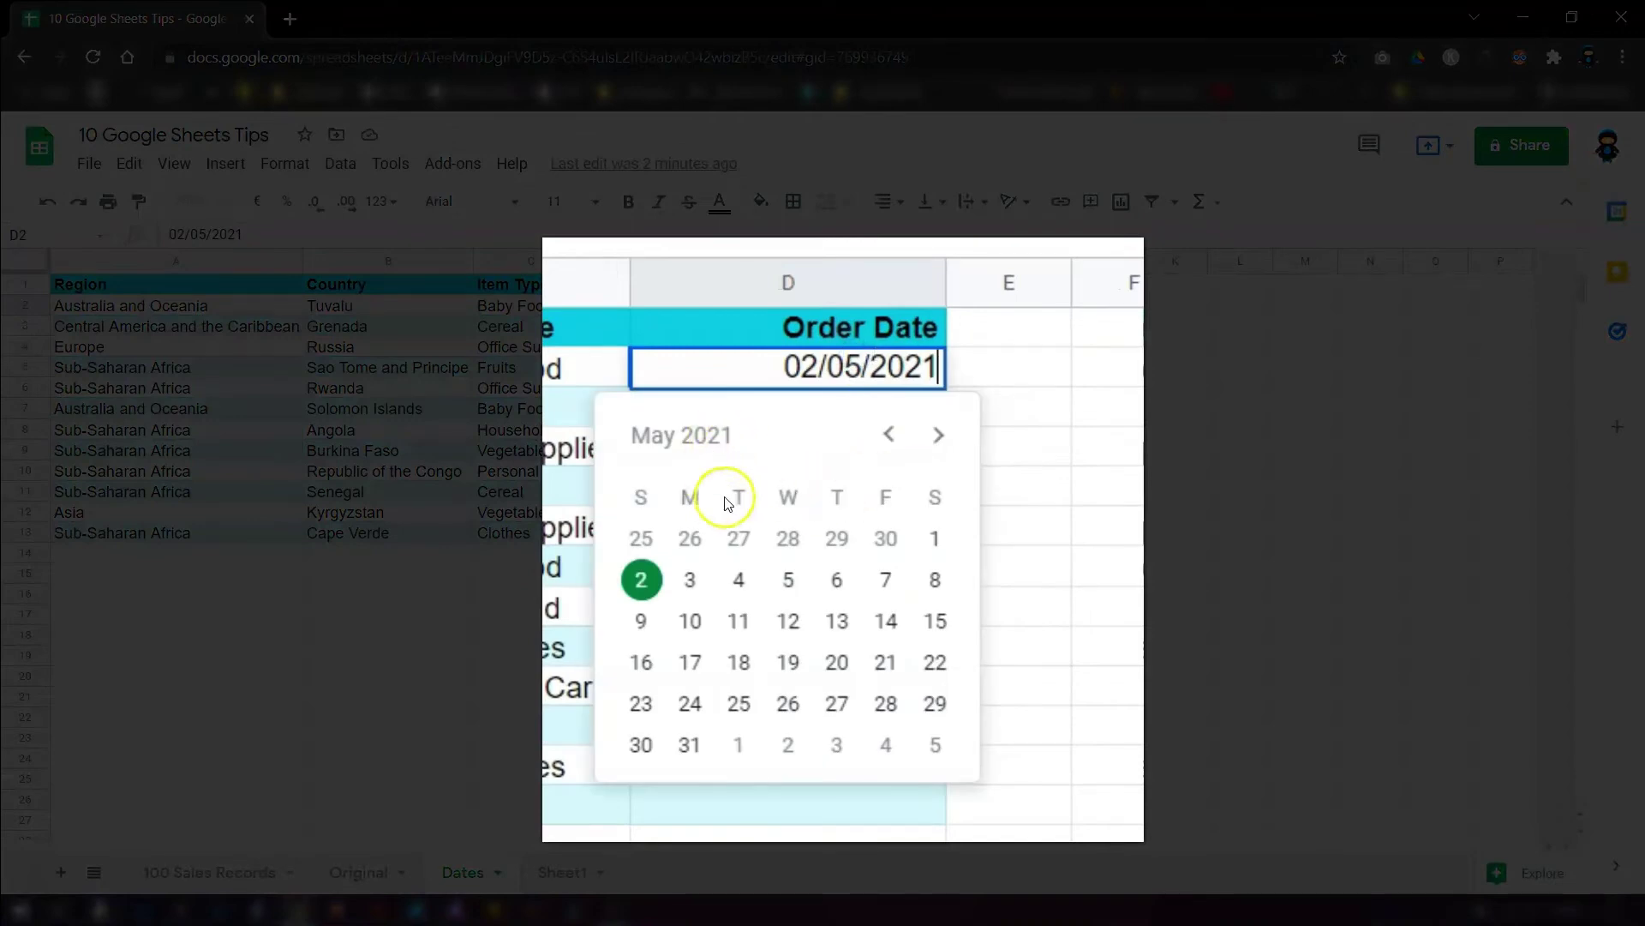
left_click(939, 437)
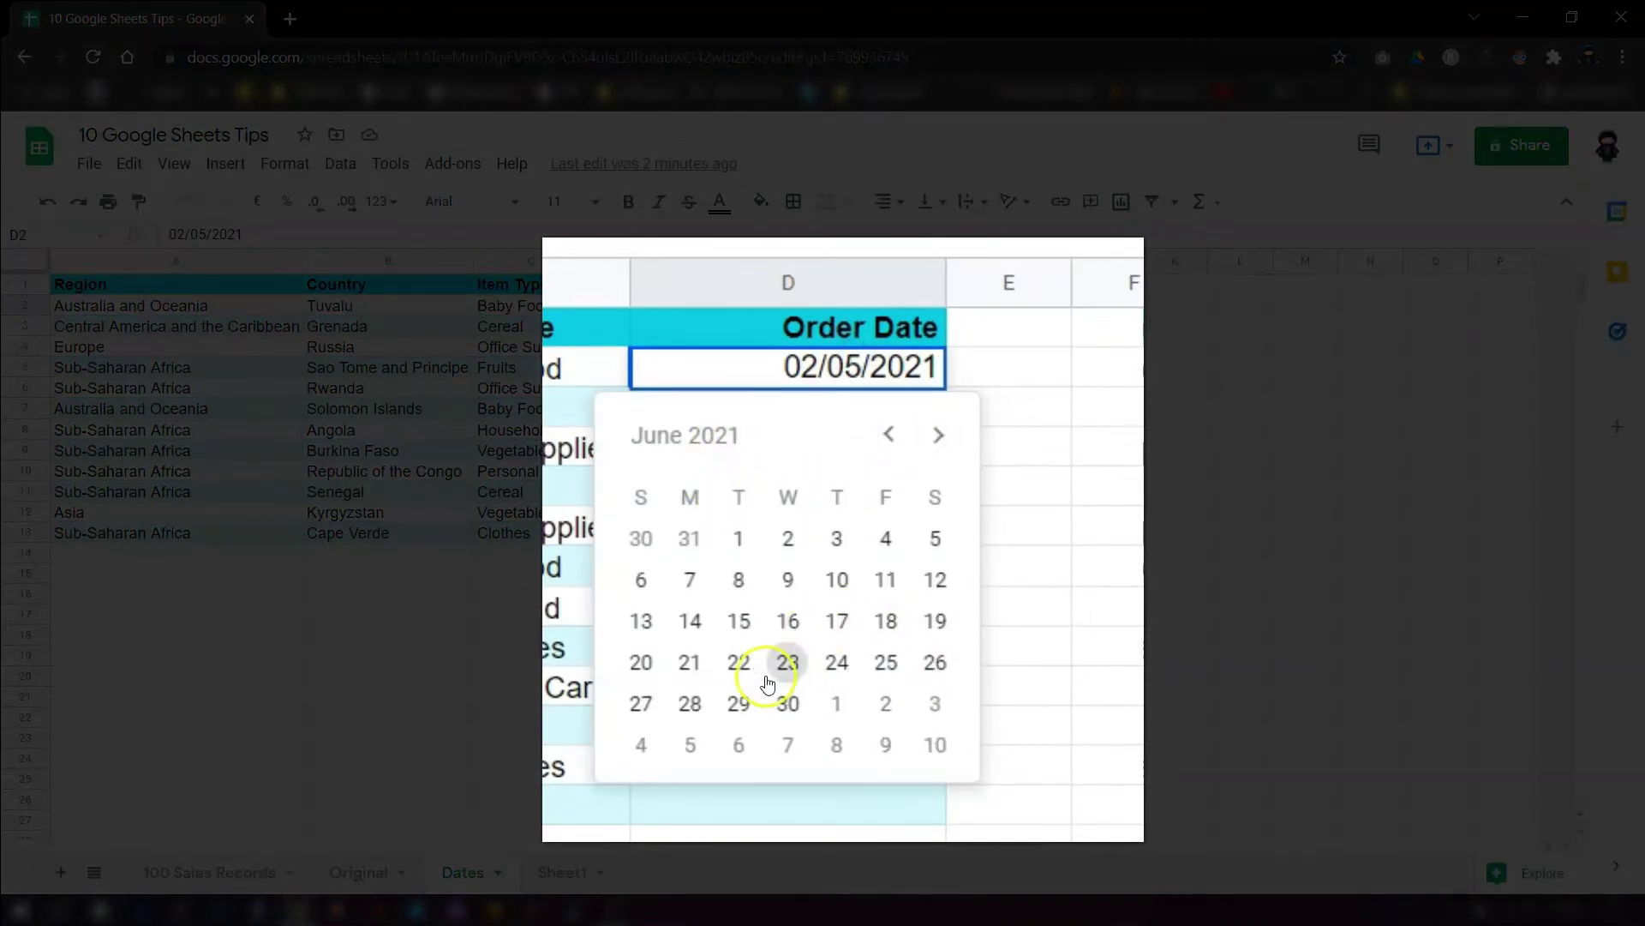
left_click(739, 661)
left_click(1037, 466)
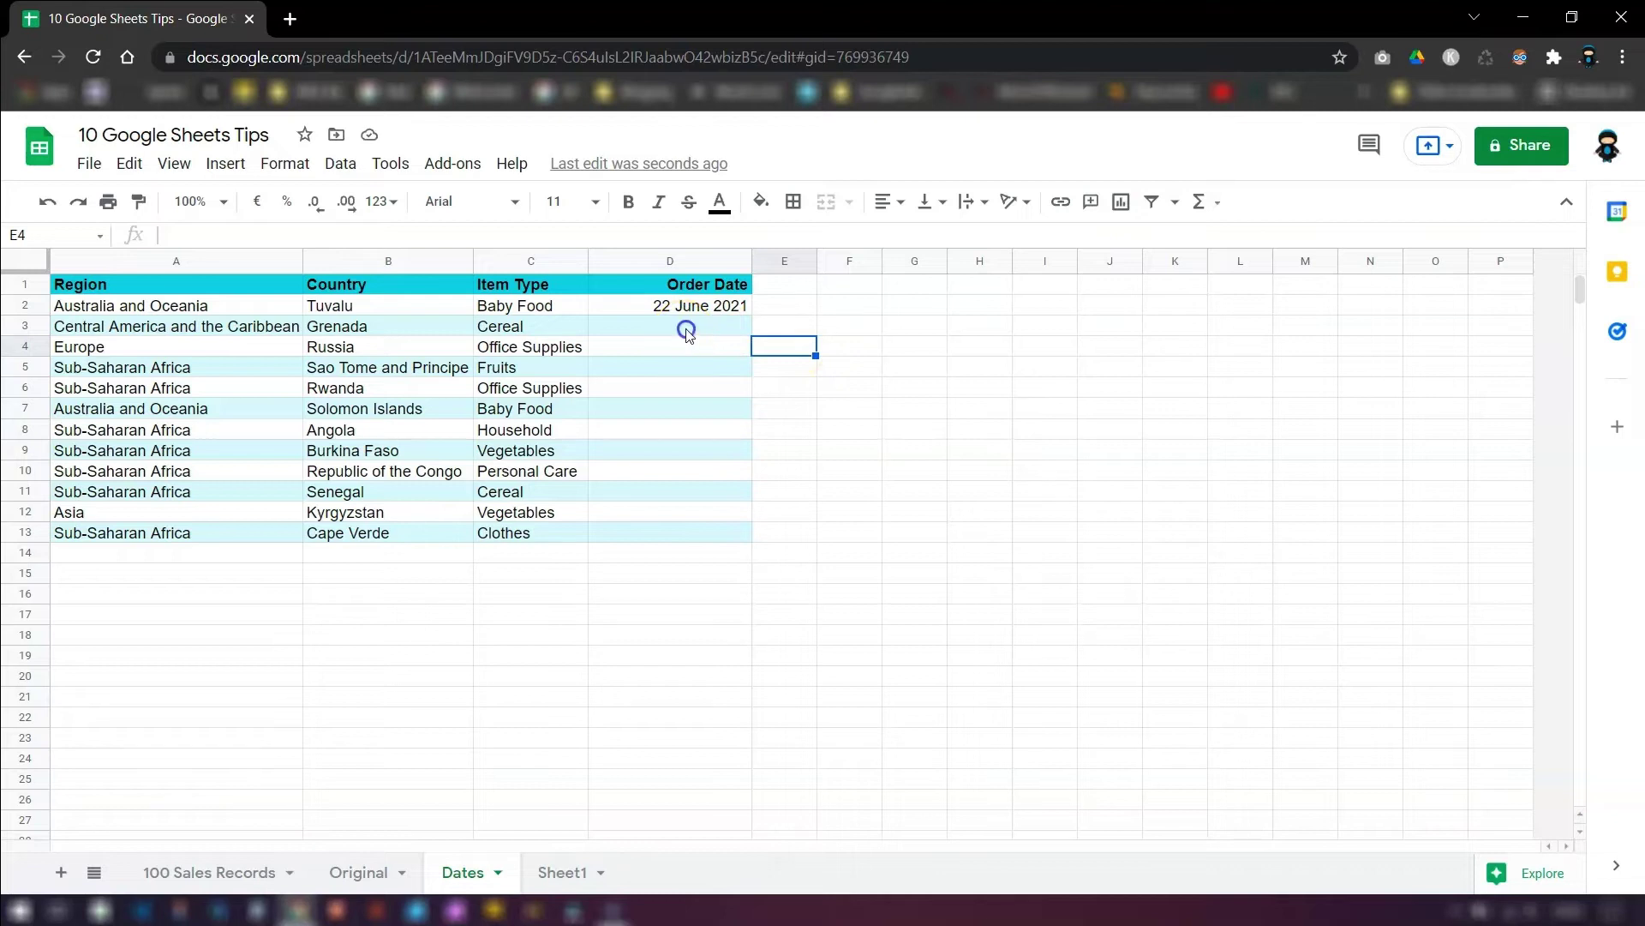
left_click_drag(687, 330, 691, 530)
left_click(671, 350)
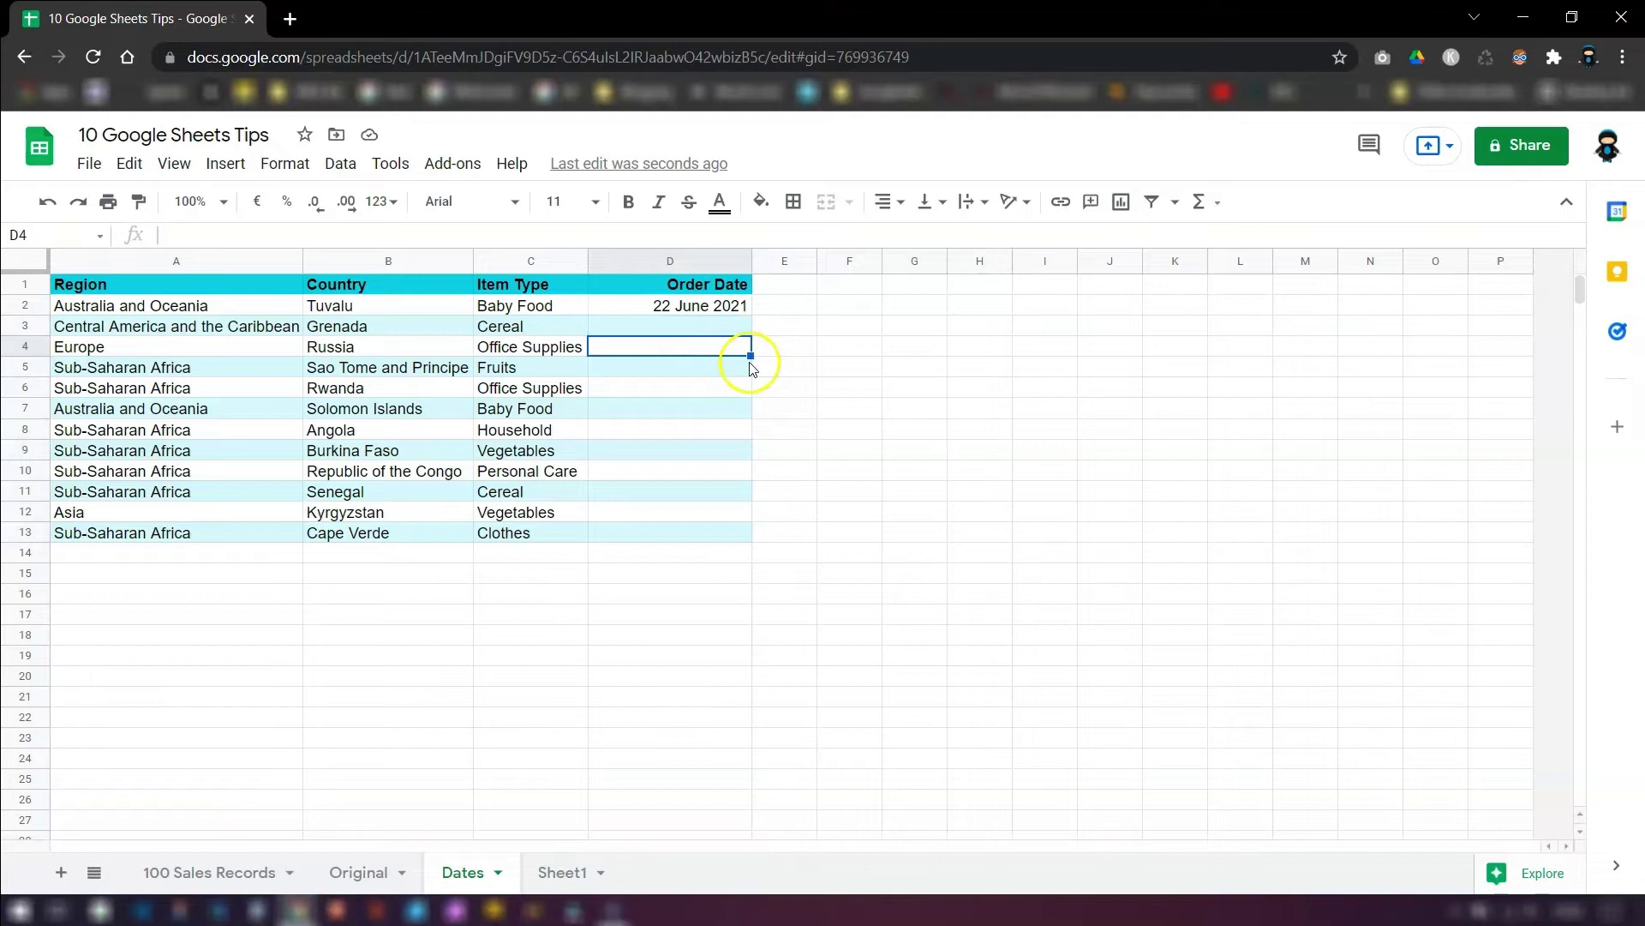
left_click(856, 383)
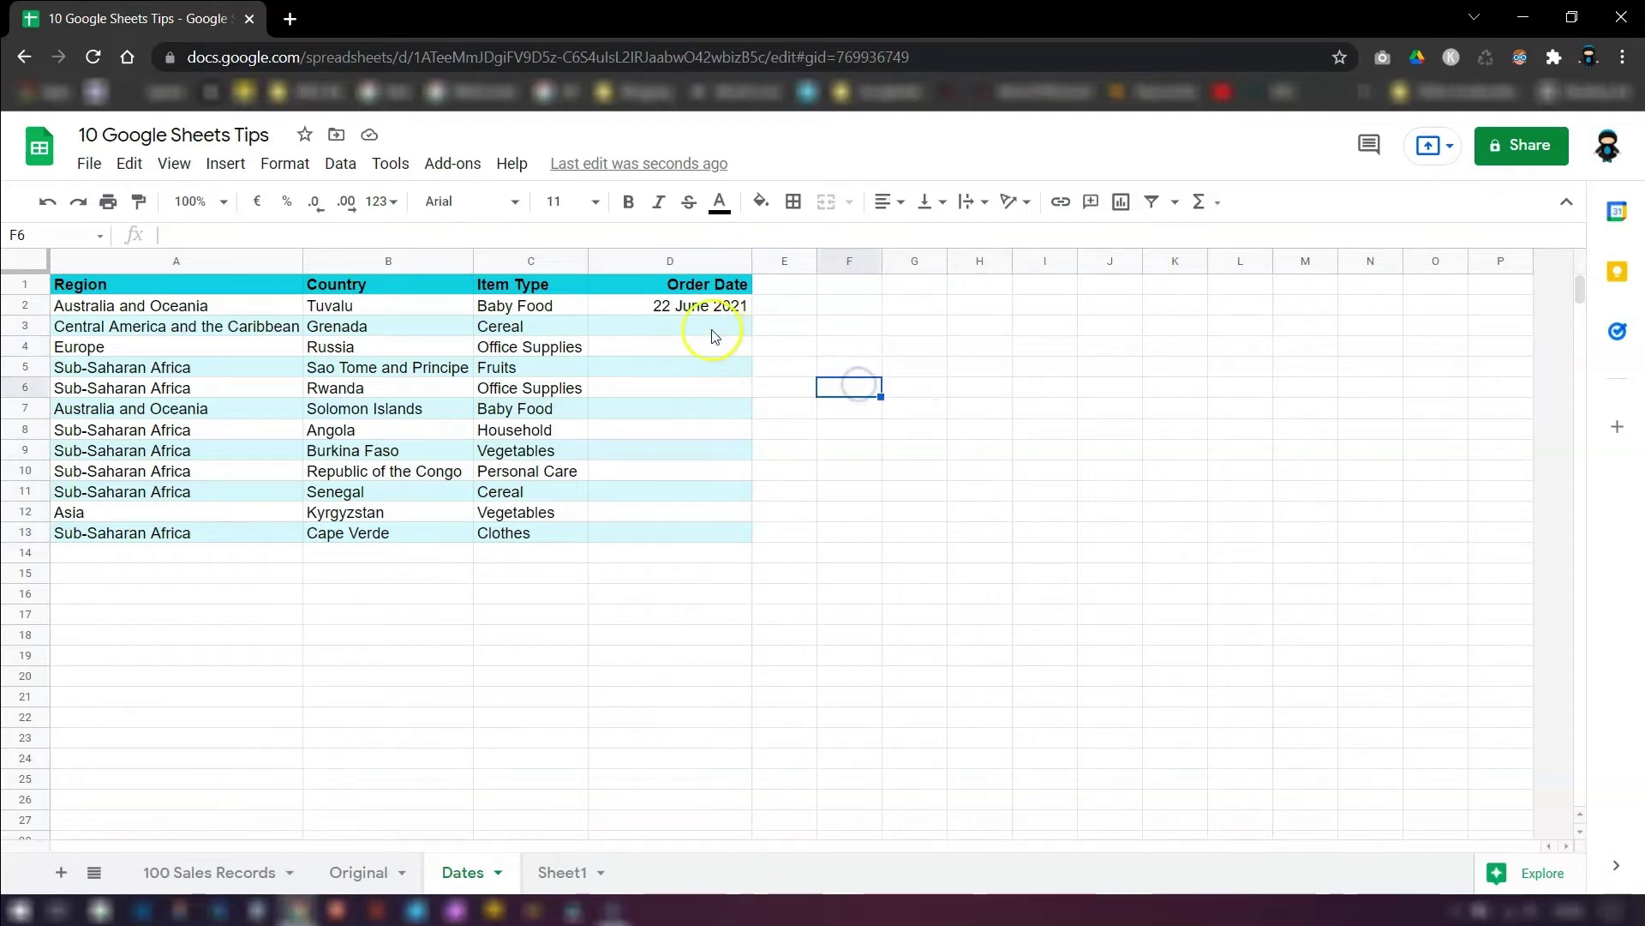
Add a data validation rule so D3:D13 accepts only valid dates.
left_click(709, 330)
left_click_drag(709, 331, 719, 530)
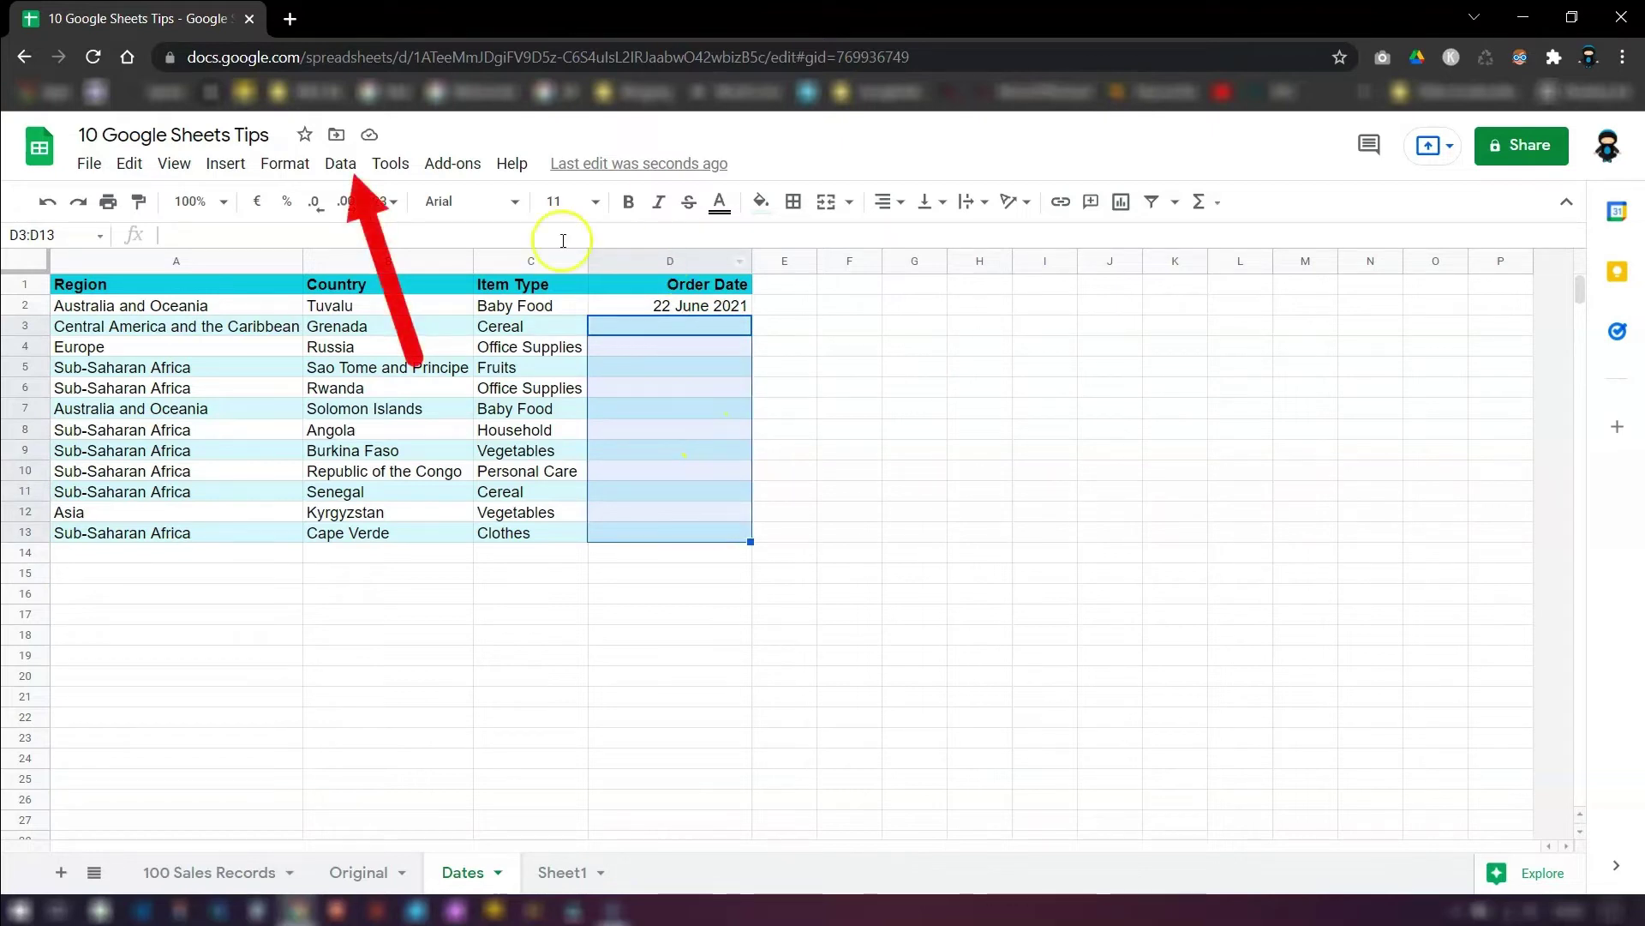
left_click(343, 167)
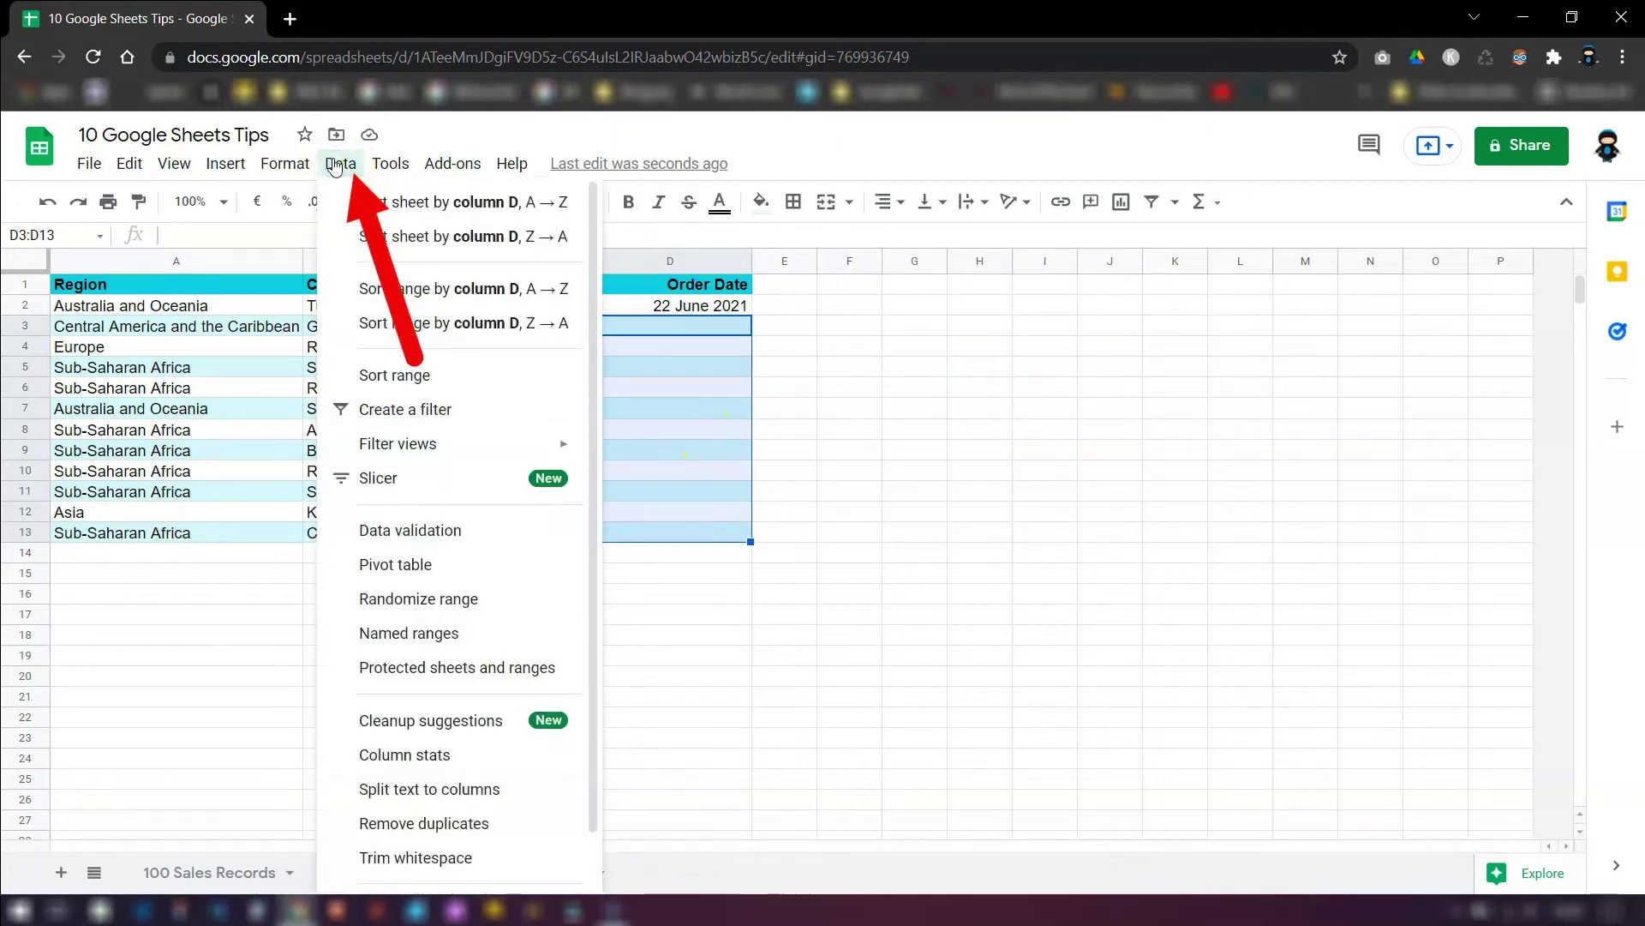
left_click(410, 533)
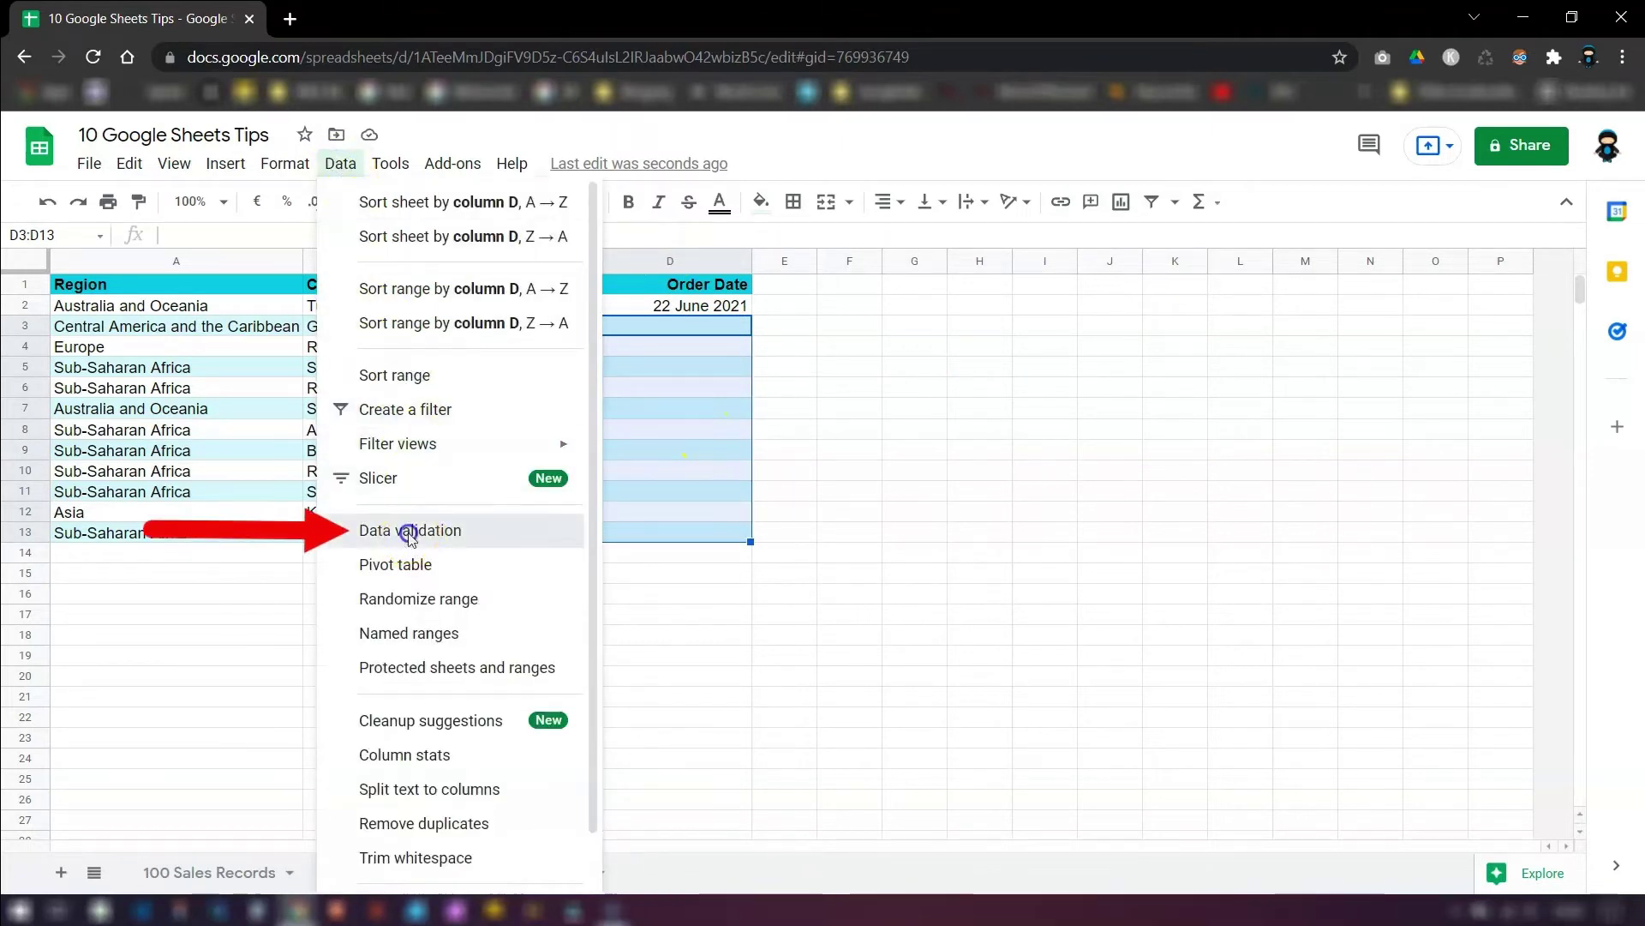
left_click_drag(782, 290, 1050, 247)
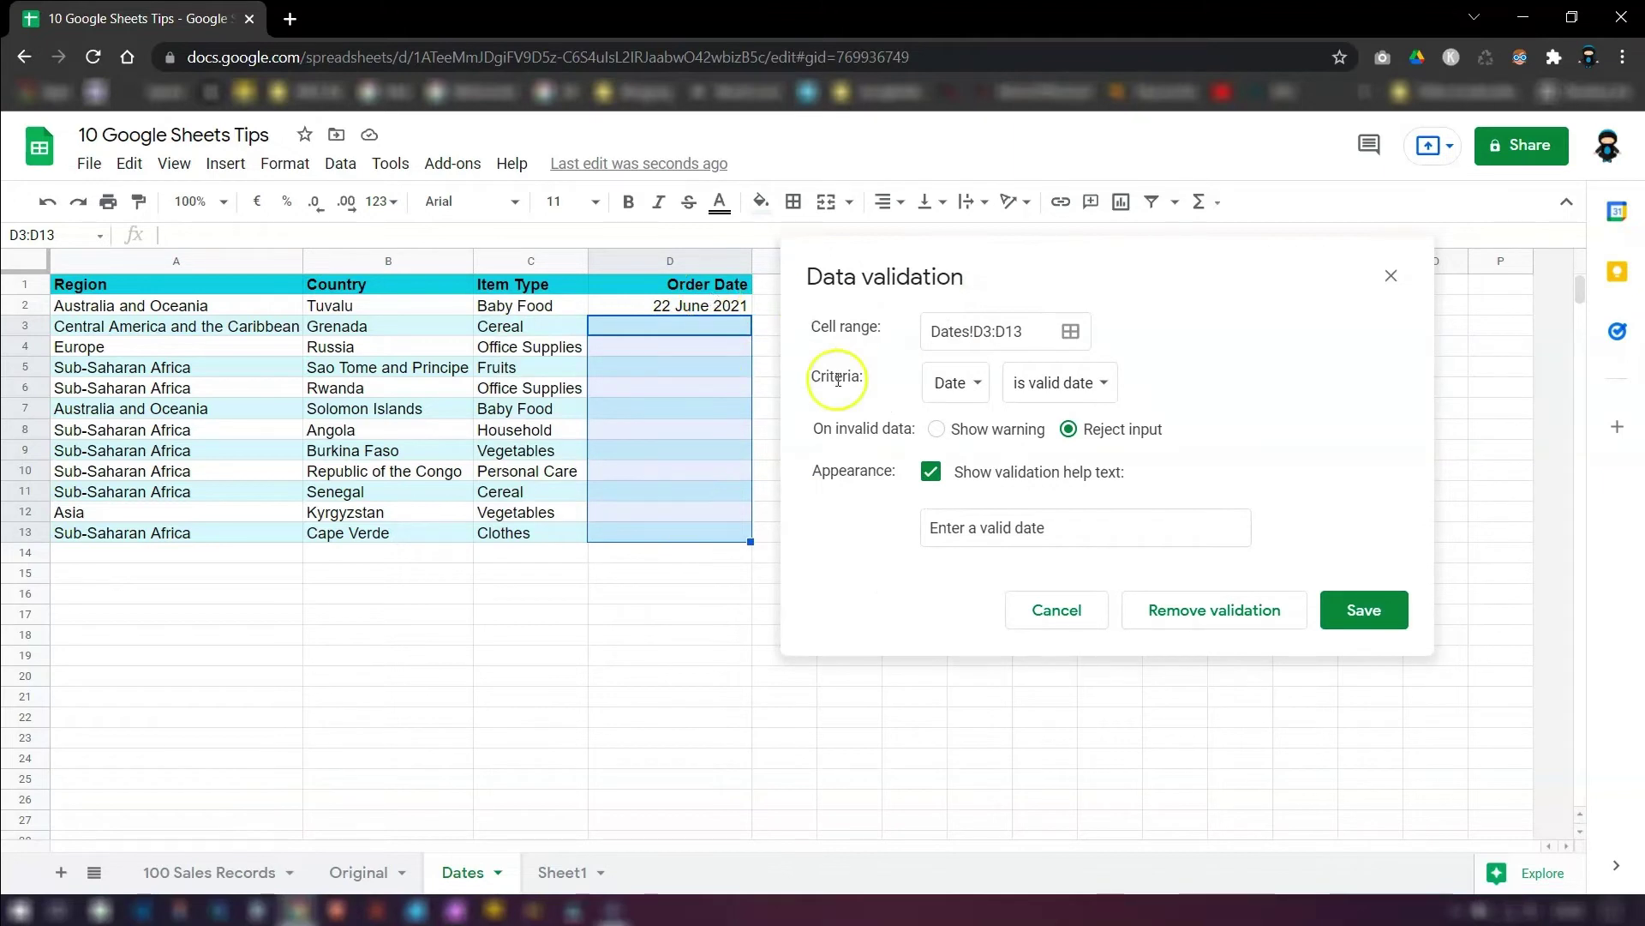
left_click(983, 403)
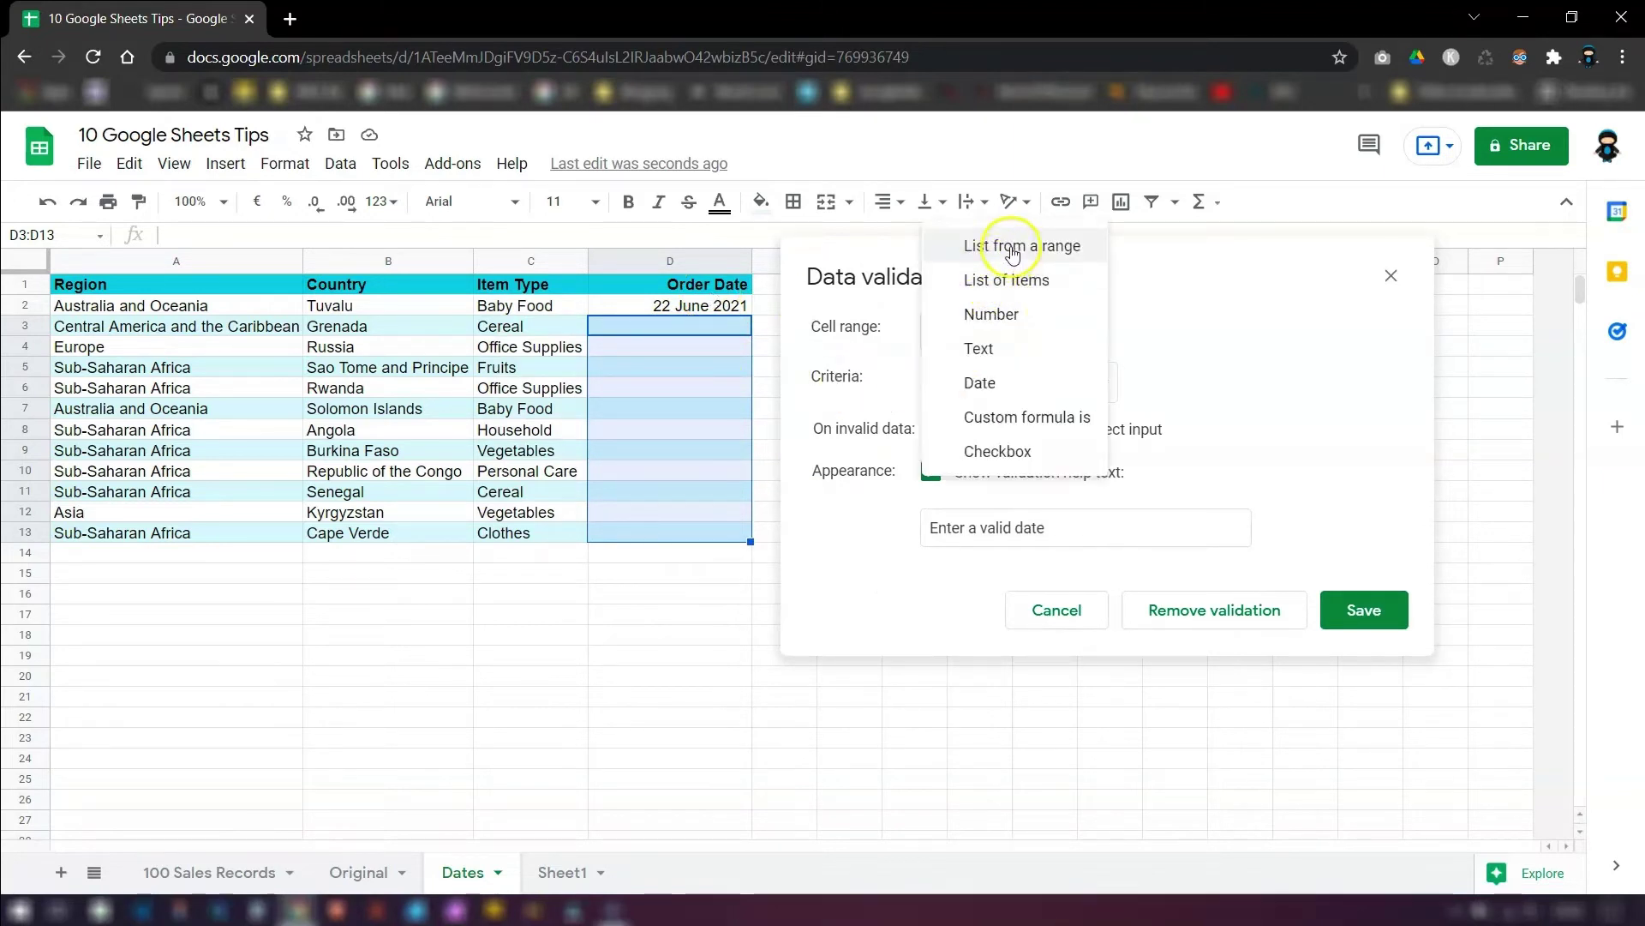
left_click(979, 385)
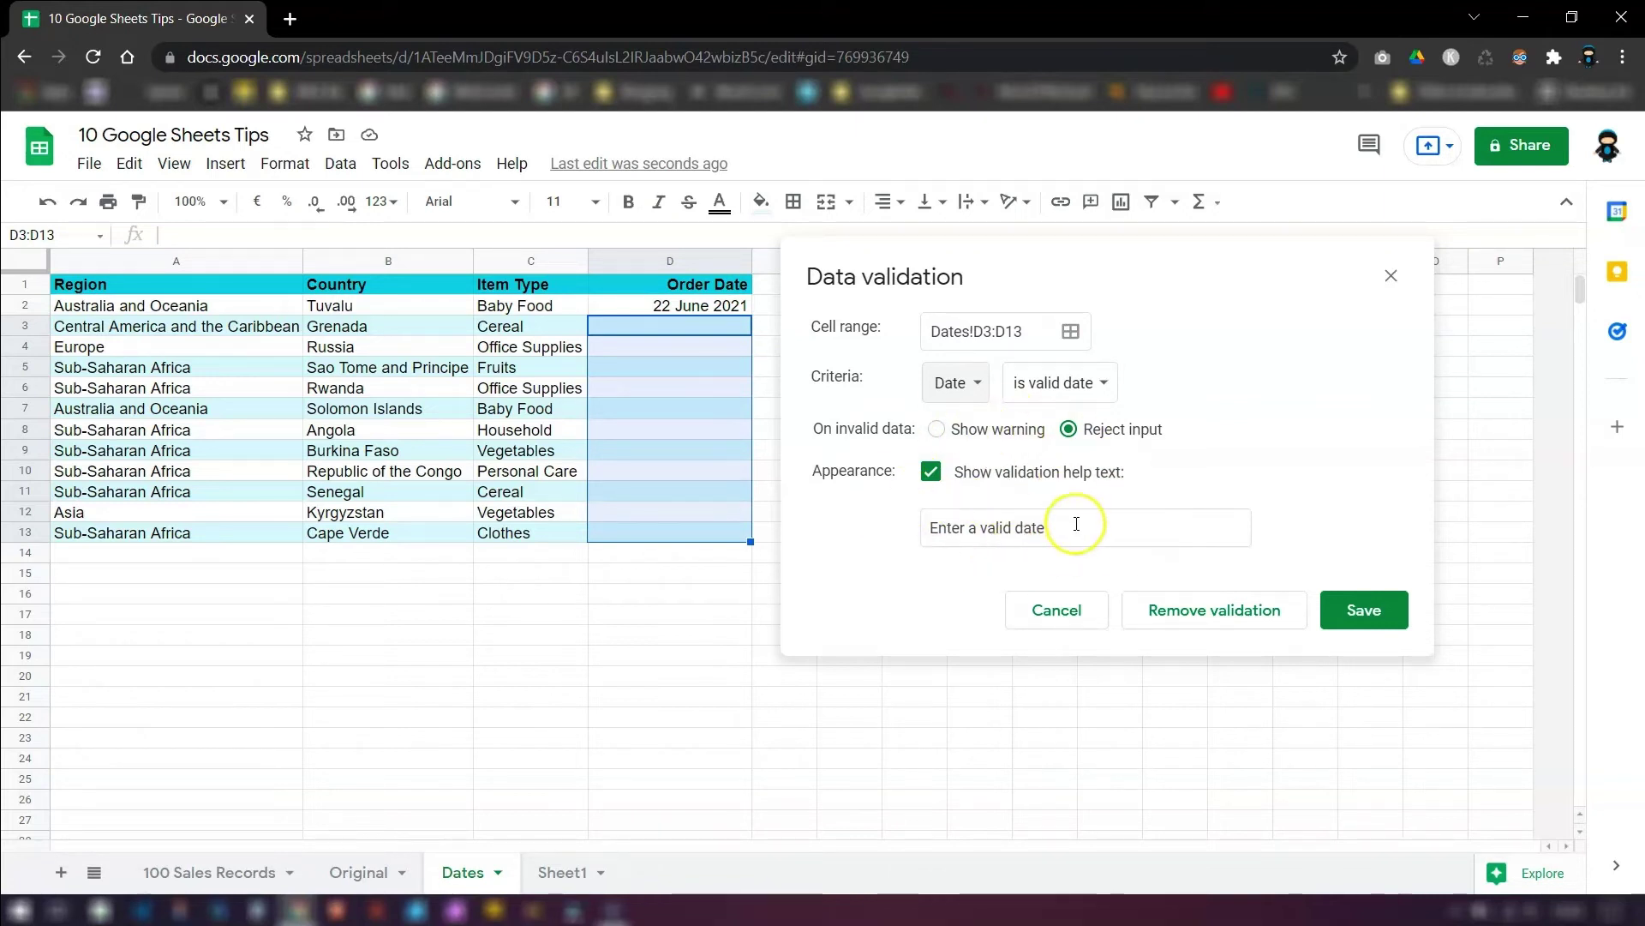
left_click(1359, 611)
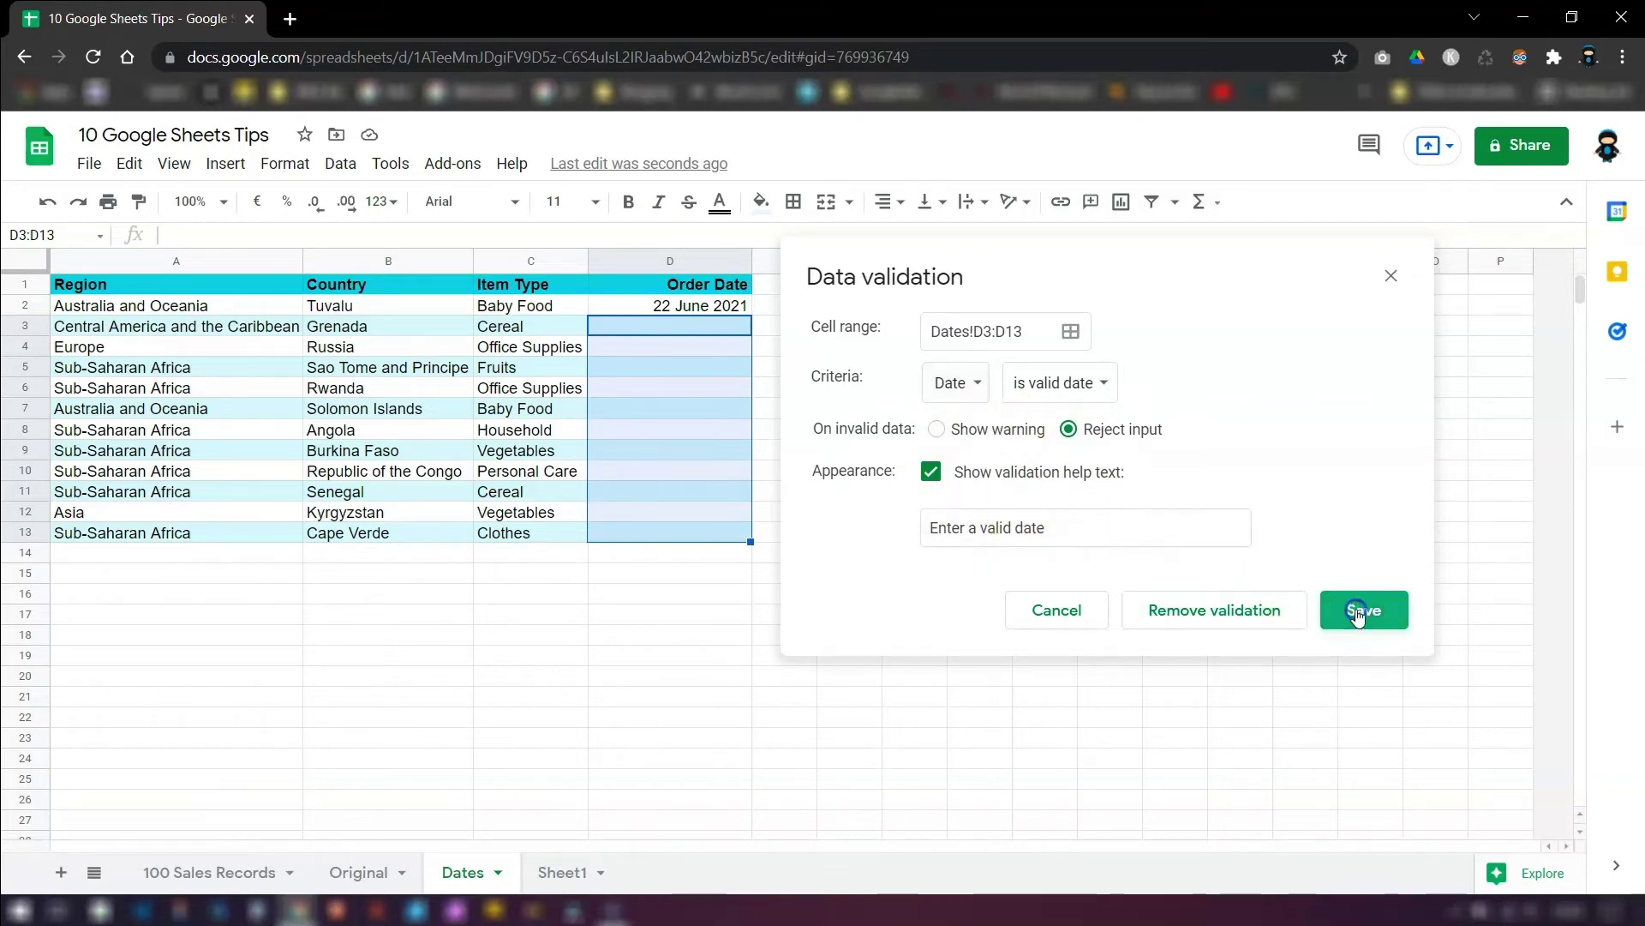
Set D4 to 11/05/2021 using the date picker.
double_click(694, 348)
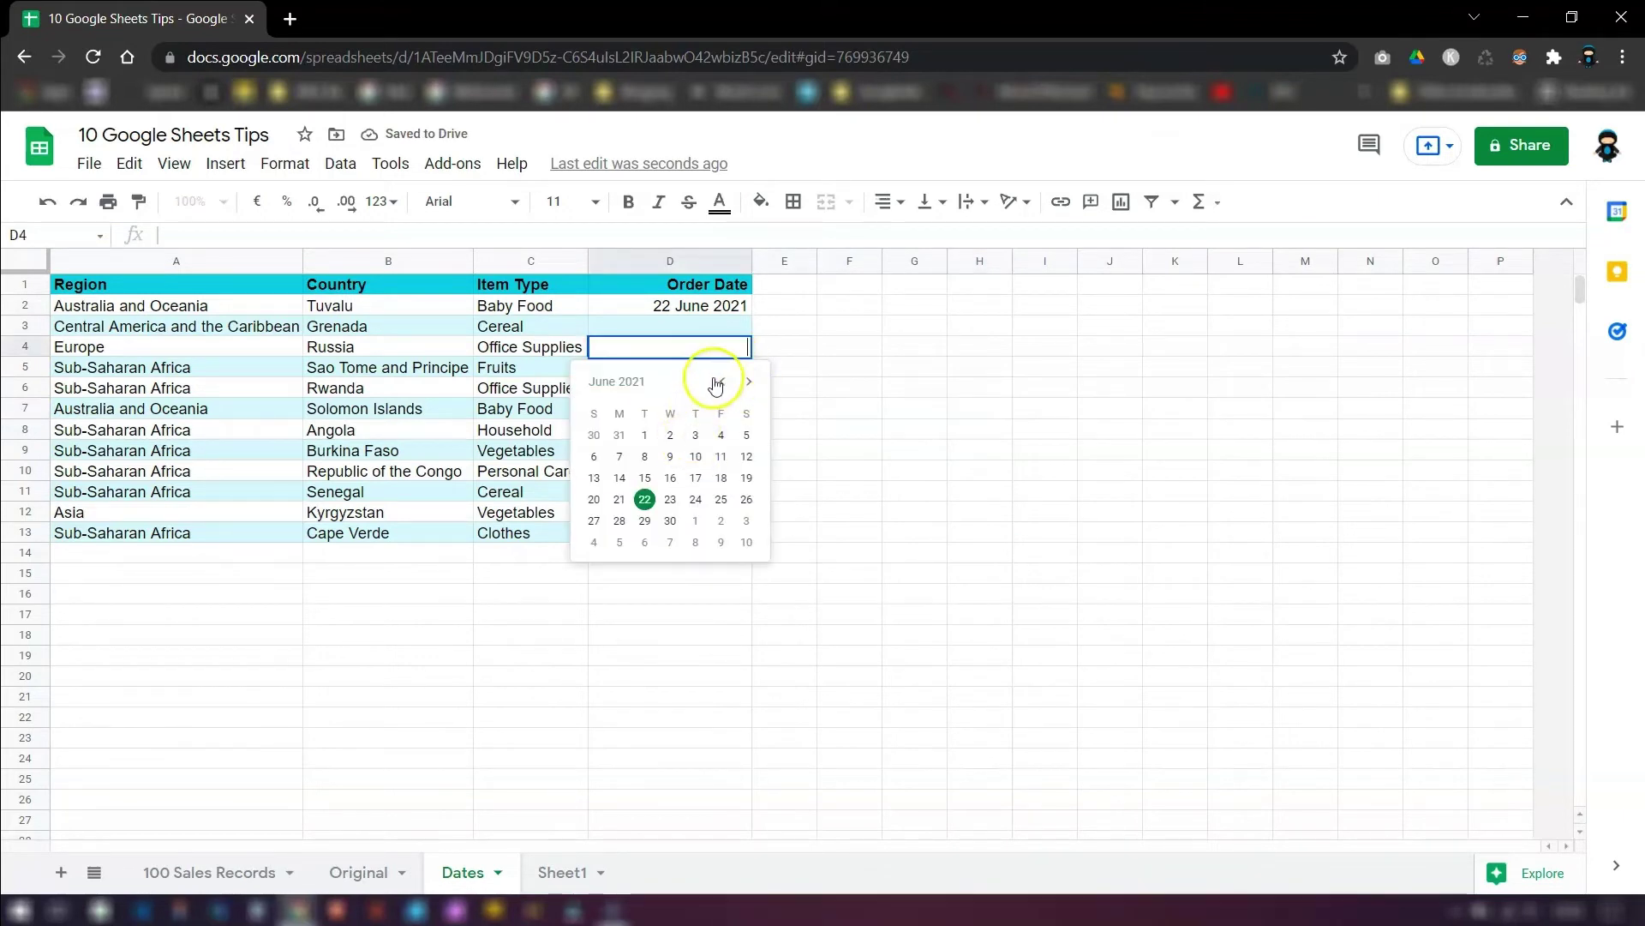
left_click(723, 380)
left_click(644, 480)
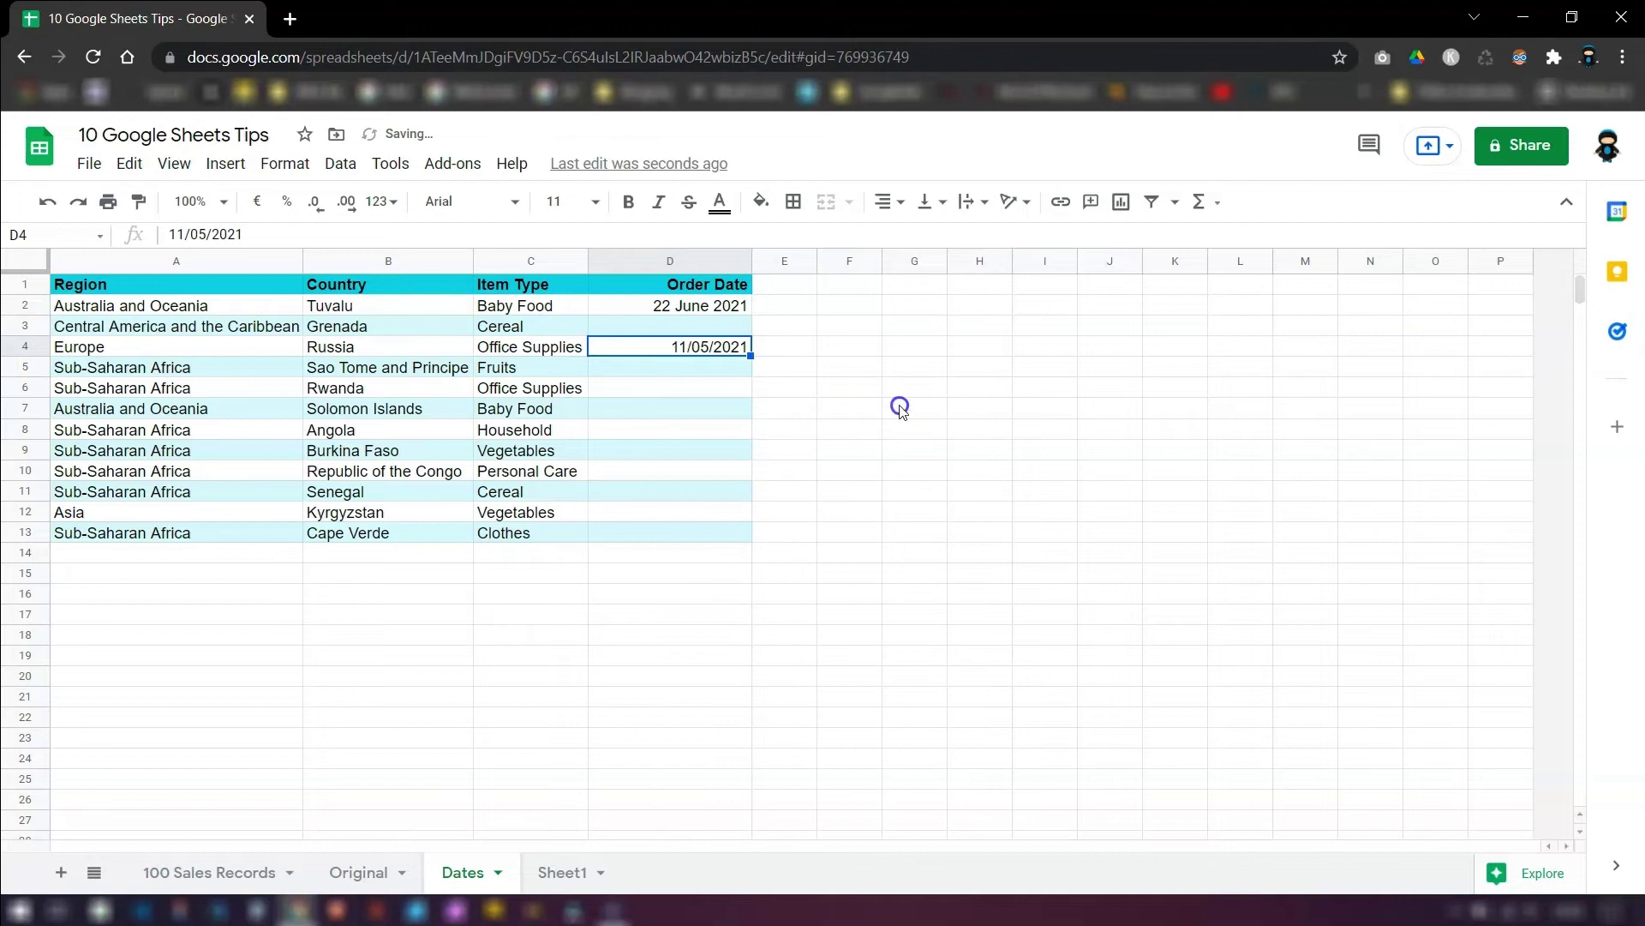
left_click(900, 407)
Set D7 to 14/09/2021 using the date picker.
left_click(686, 413)
left_click(686, 415)
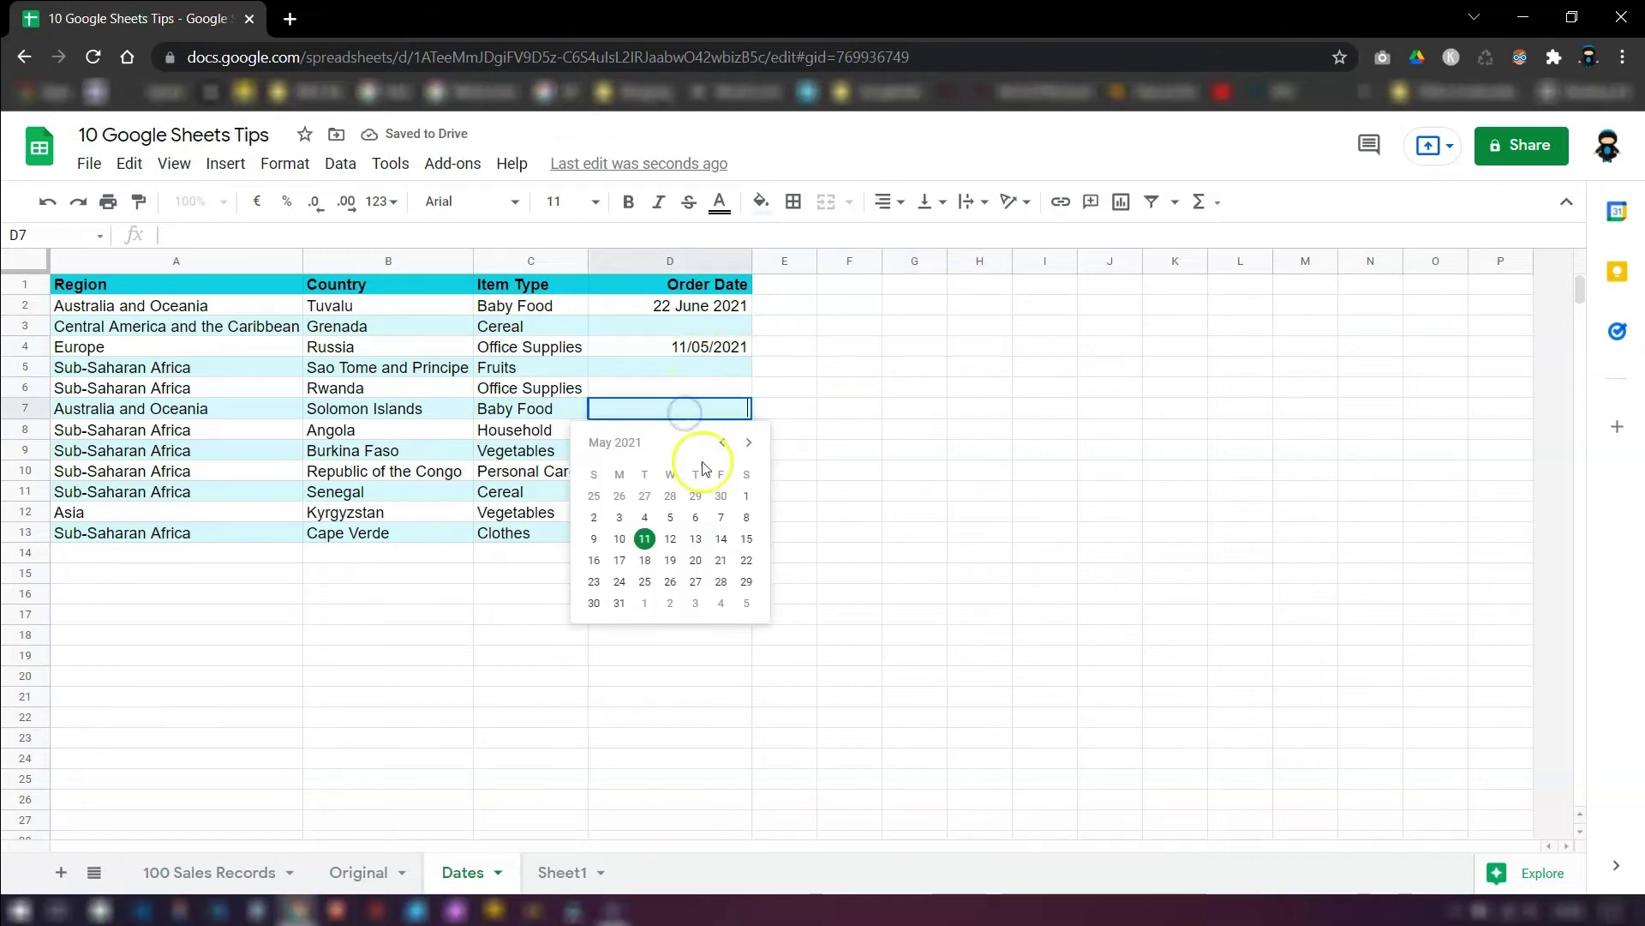
left_click(749, 443)
left_click(748, 444)
left_click(748, 443)
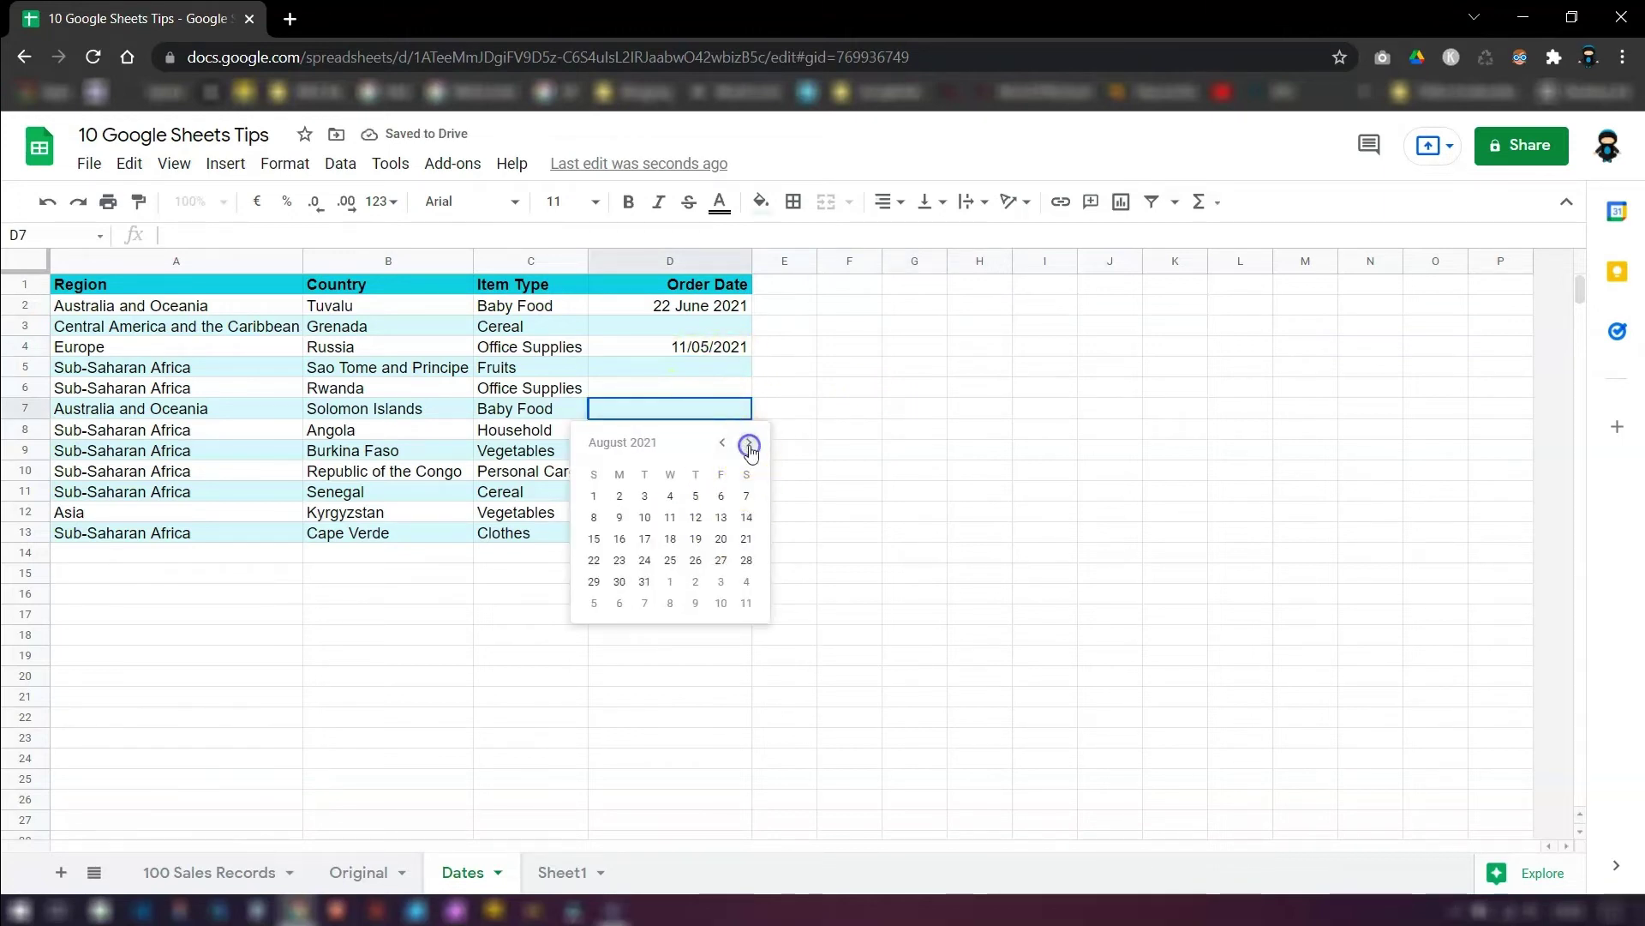
left_click(748, 443)
left_click(645, 538)
left_click(886, 474)
Set D8 to 22/09/2021 using the date picker.
left_click(735, 431)
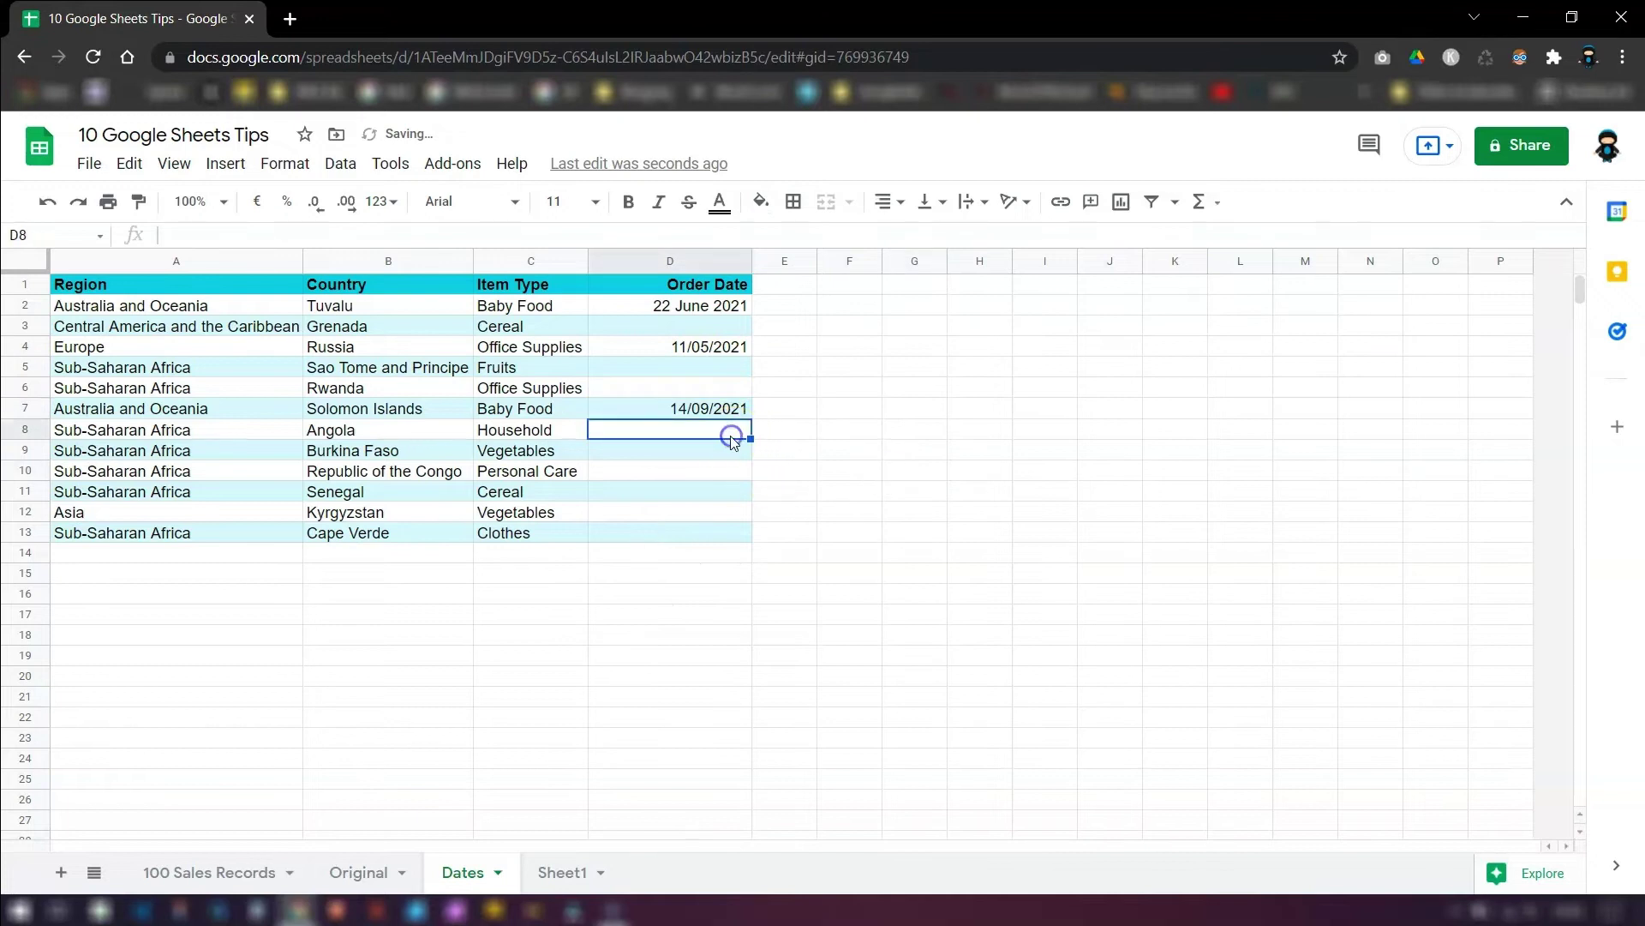
left_click(735, 431)
left_click(668, 592)
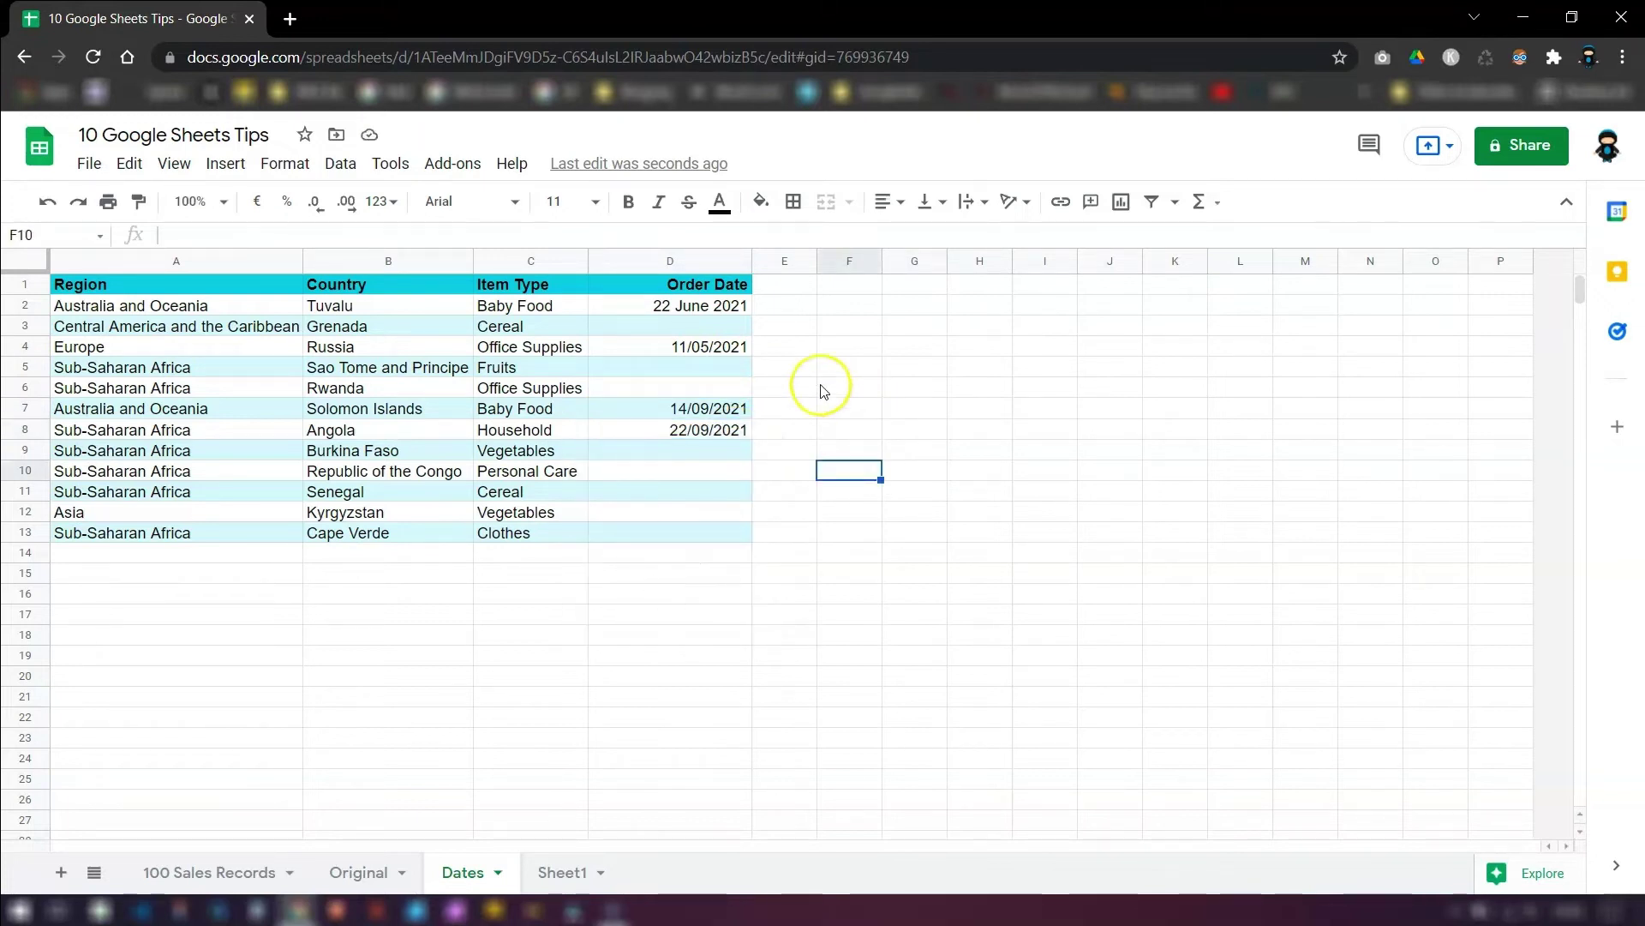
left_click(705, 309)
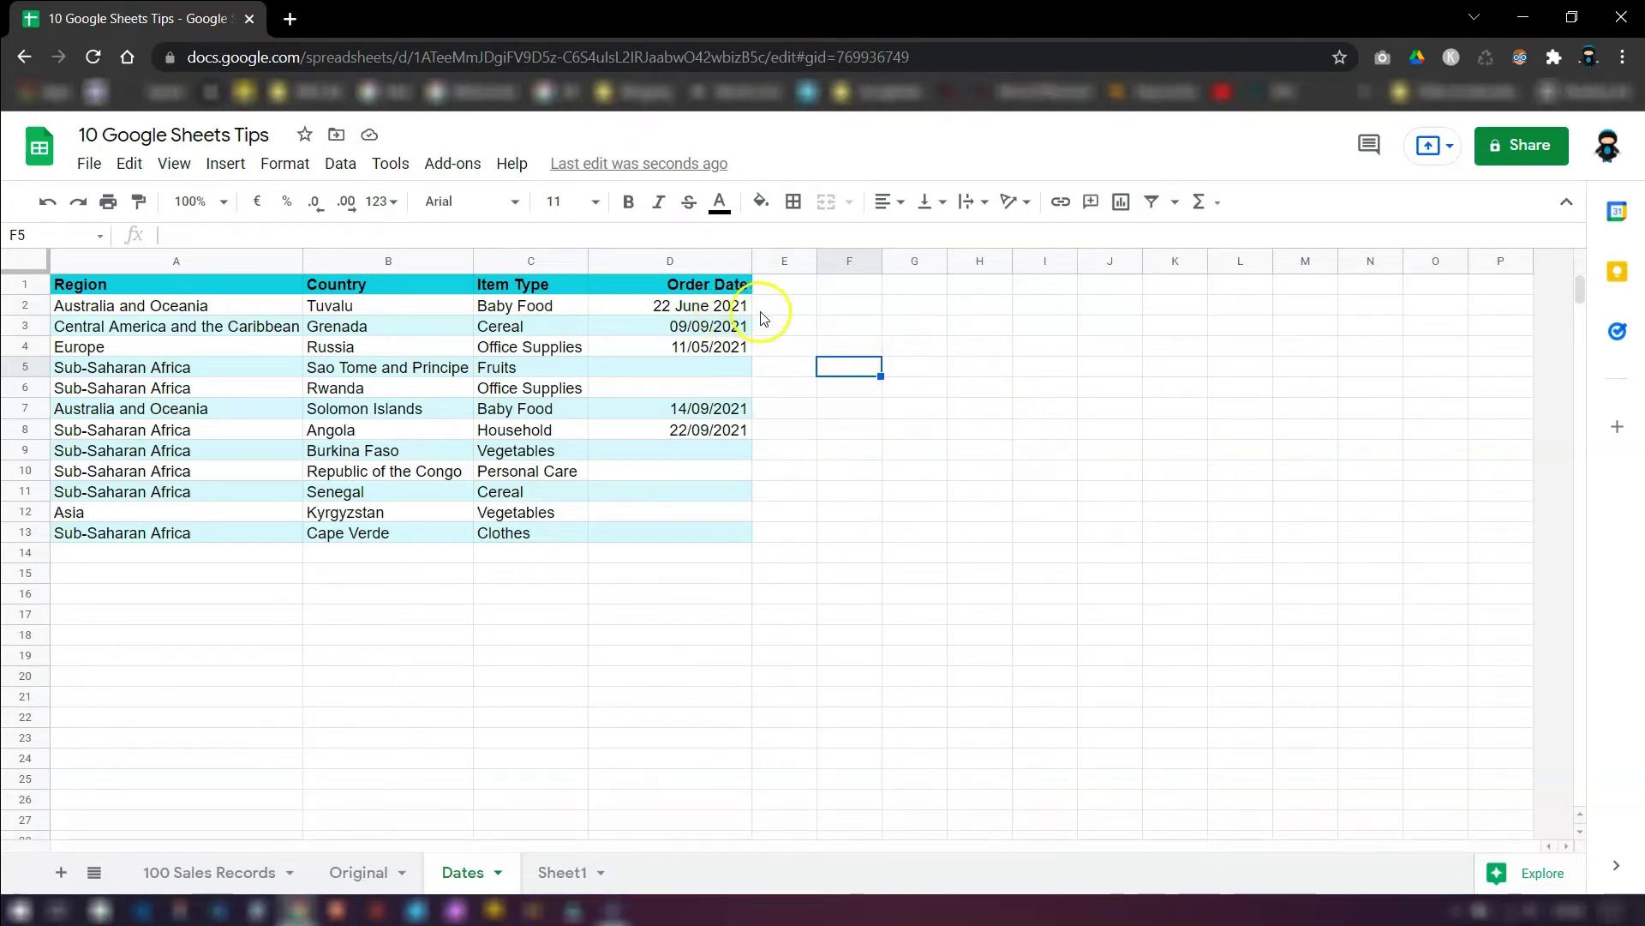
Paint D2's date format onto D3:D7.
left_click(678, 307)
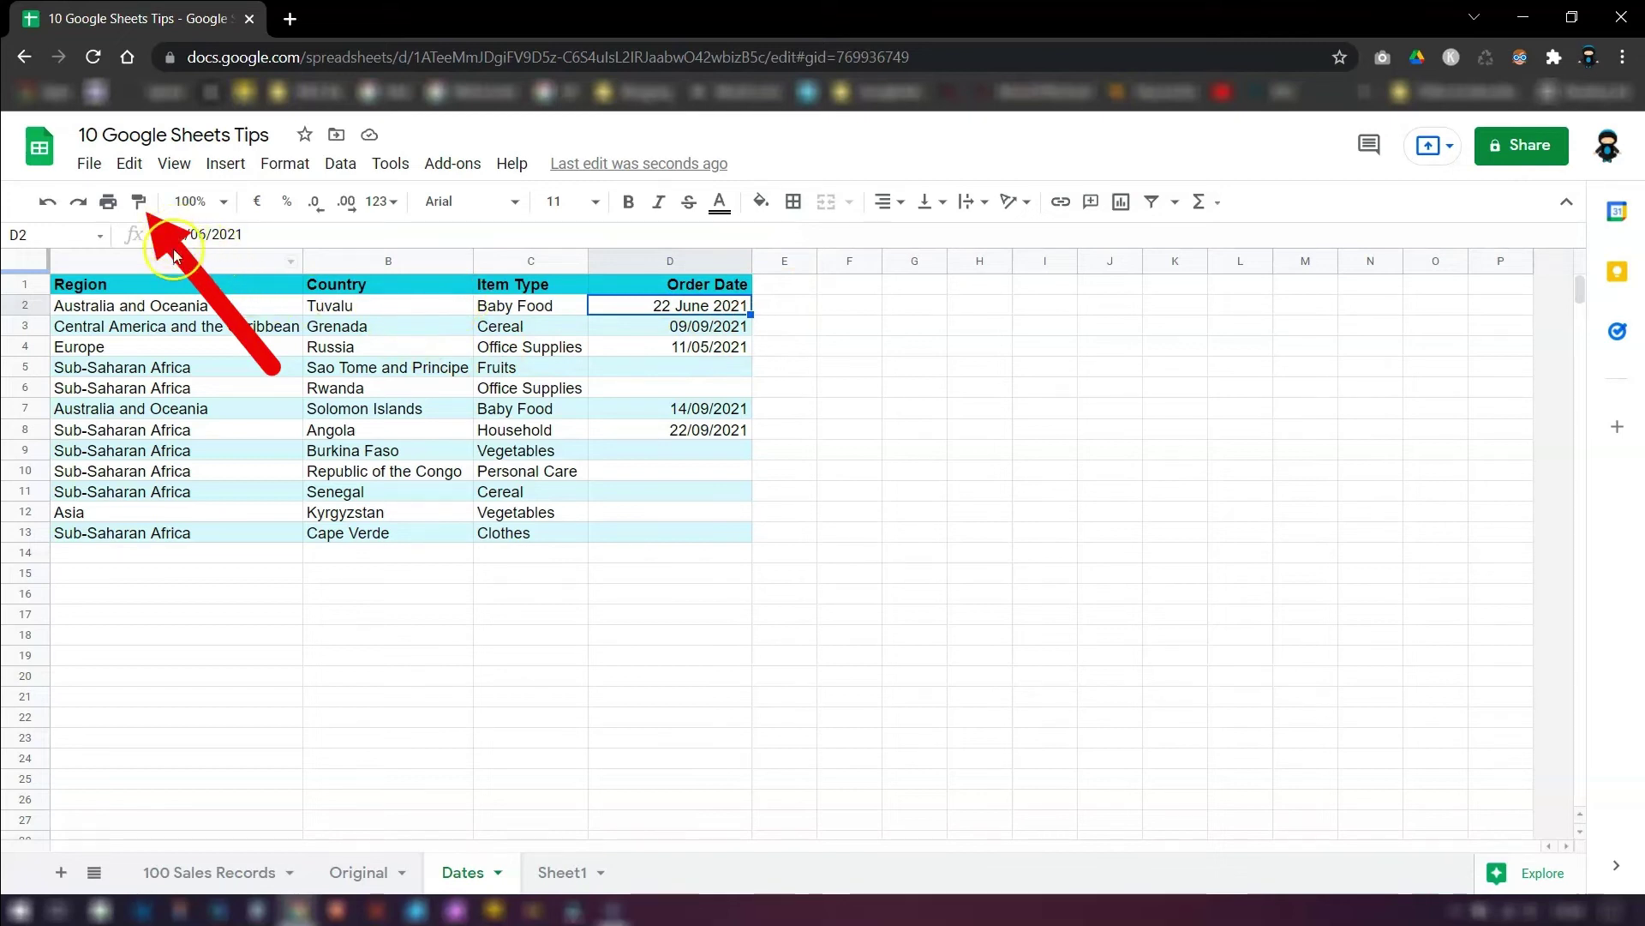
left_click(139, 202)
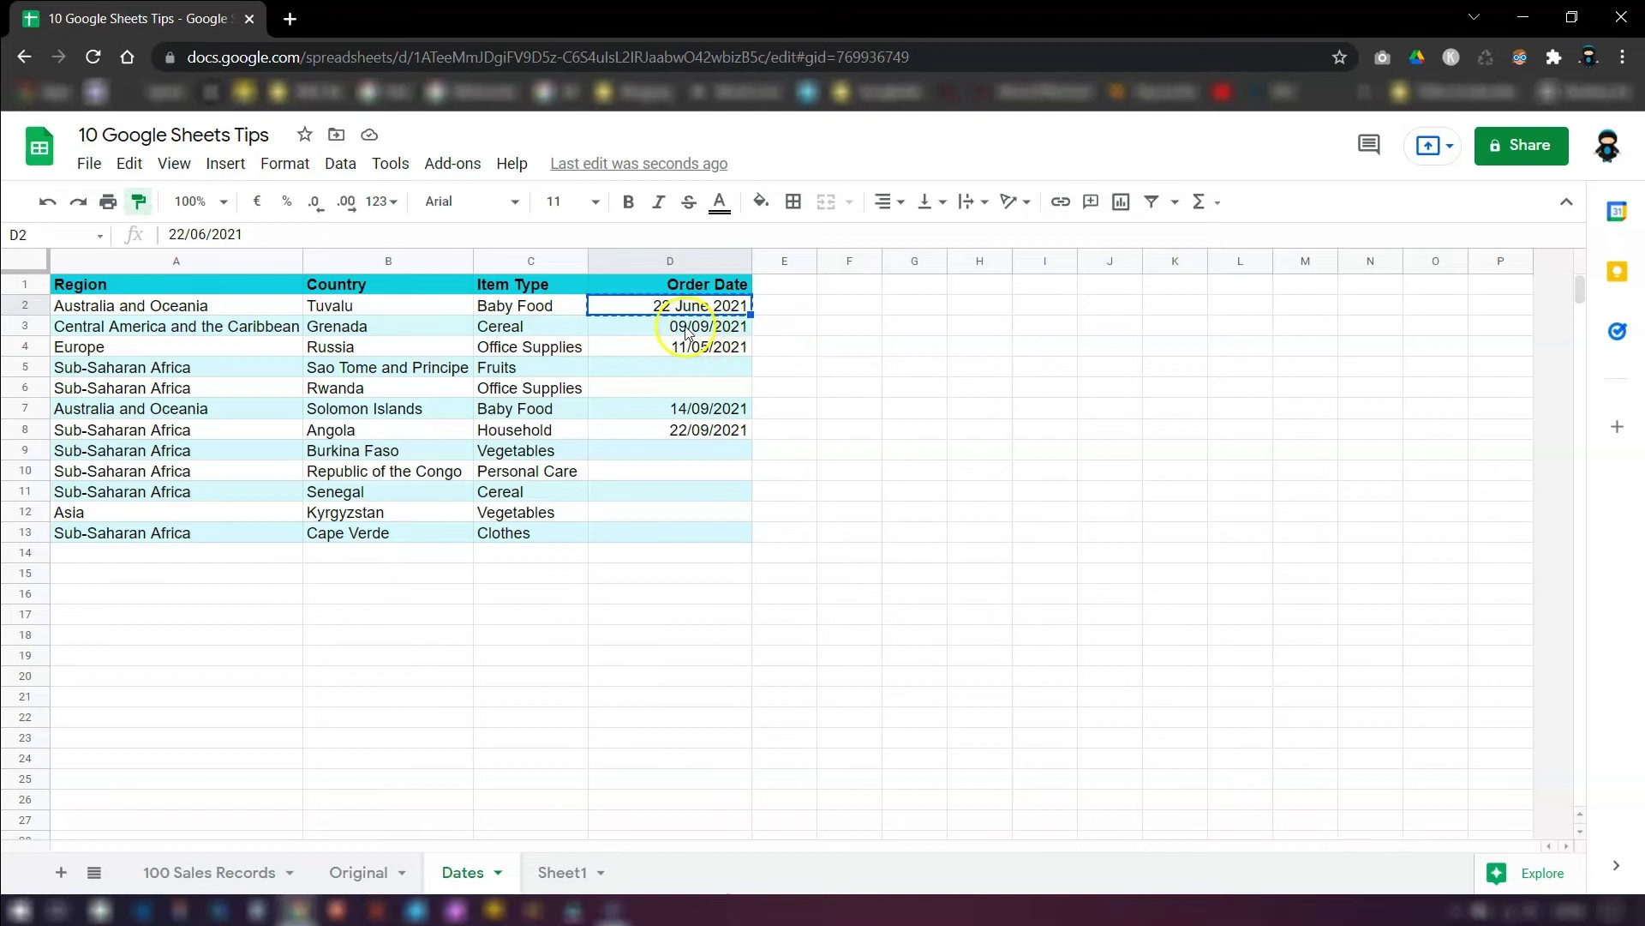
left_click_drag(686, 328, 672, 532)
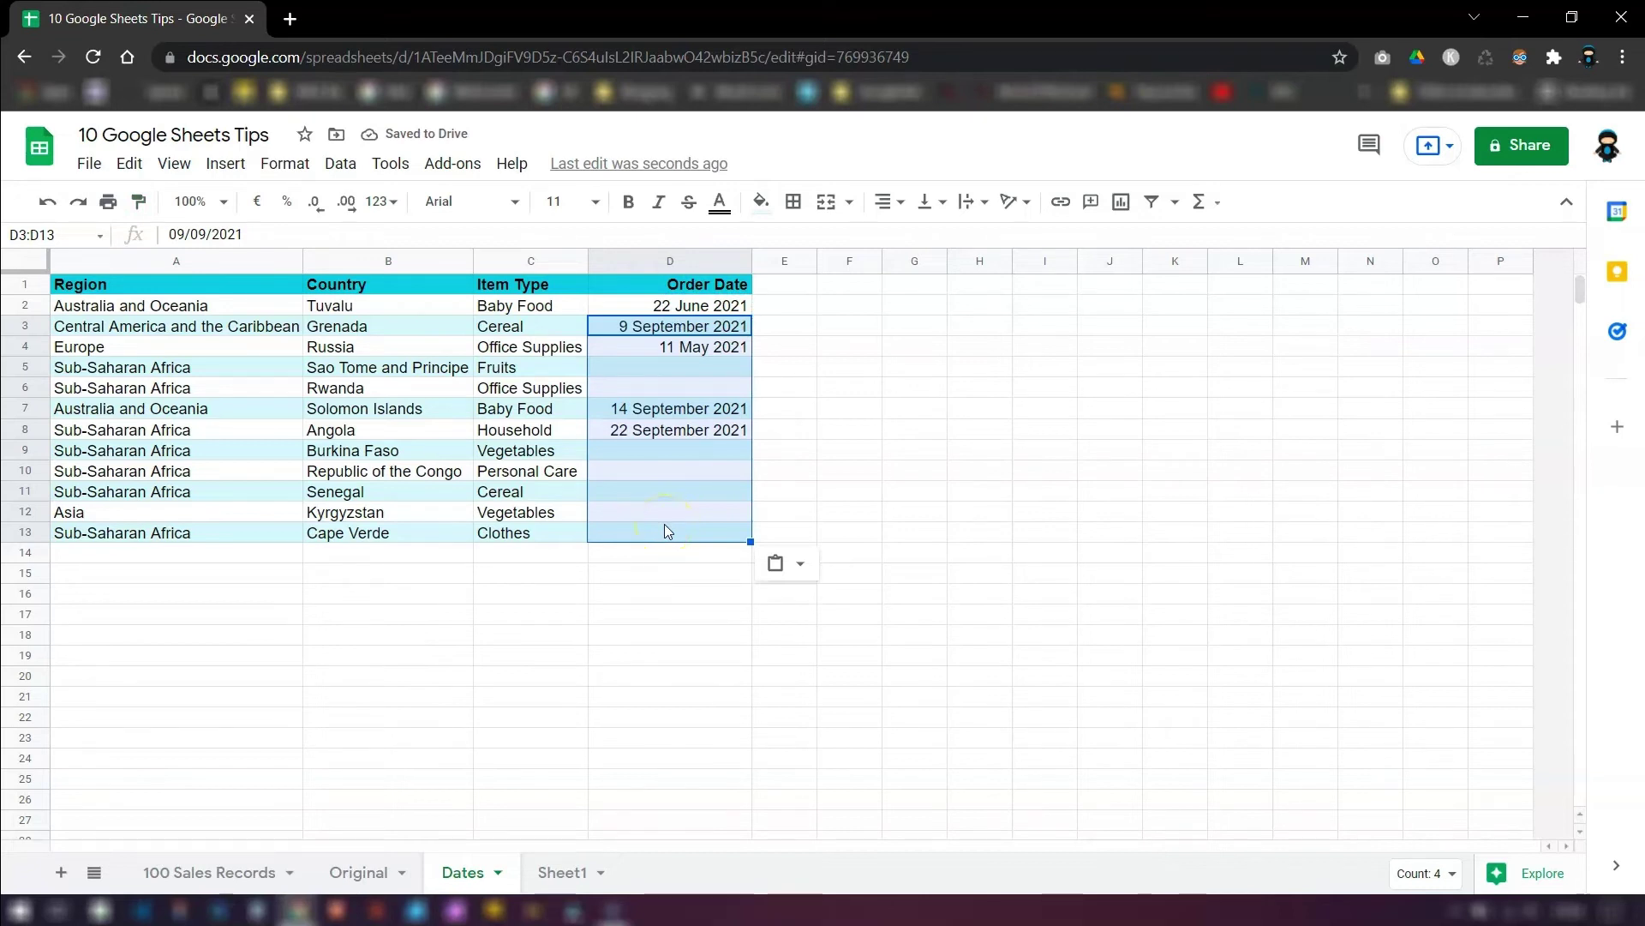
Set D5's Order Date to 13 October 2021 in the date picker.
left_click(848, 512)
double_click(692, 367)
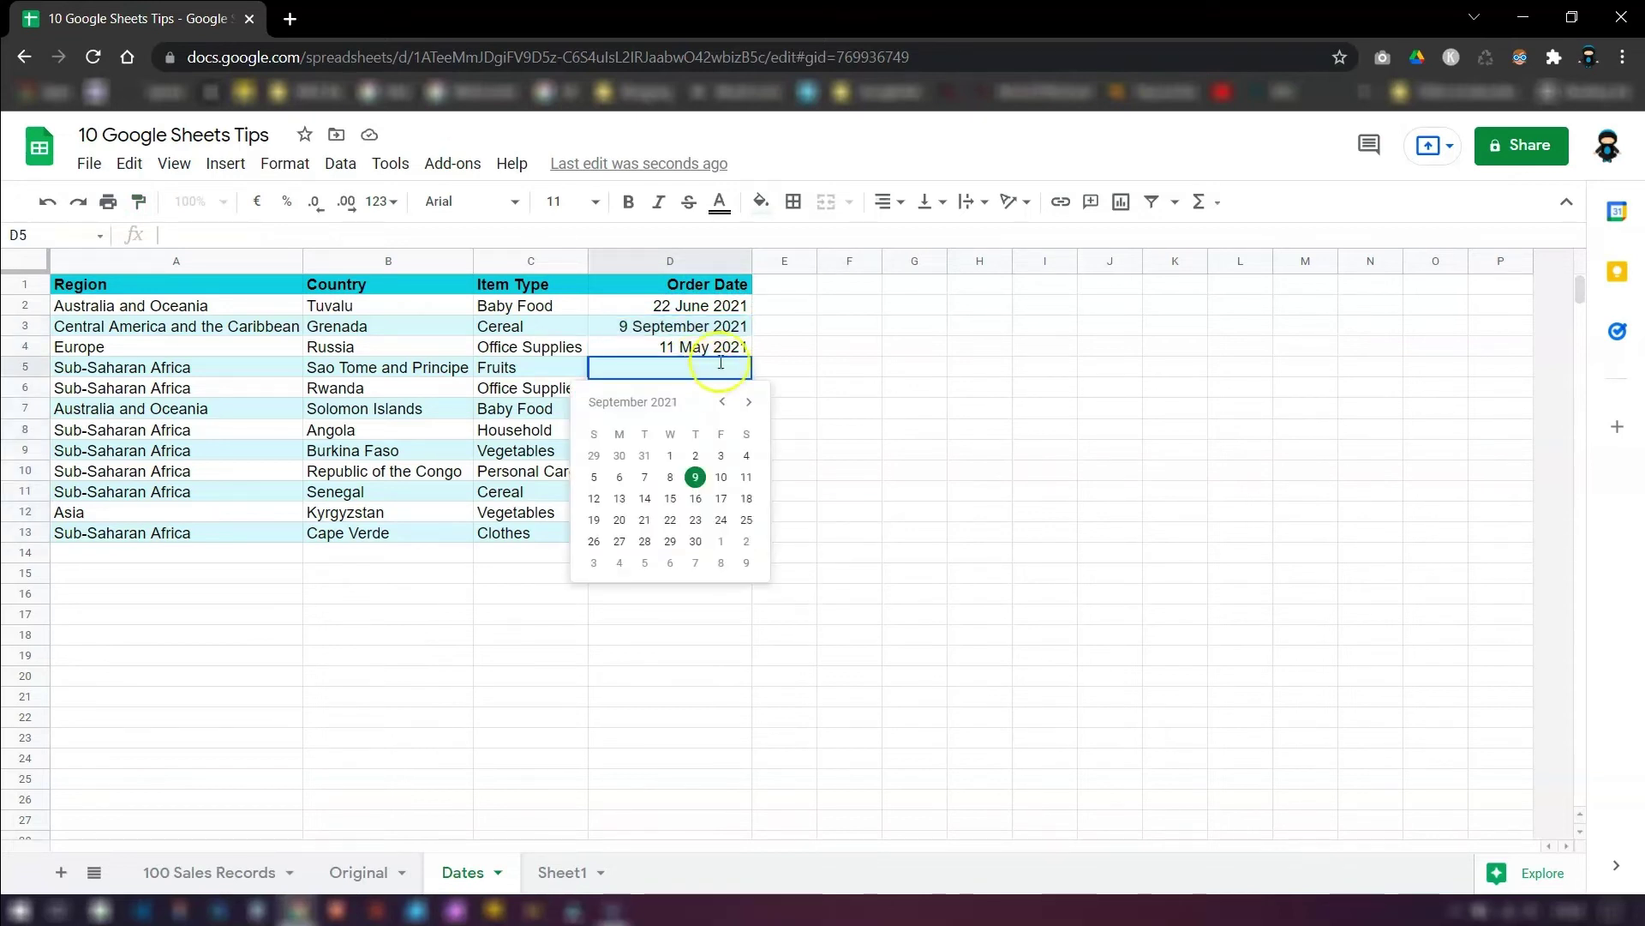
left_click(748, 402)
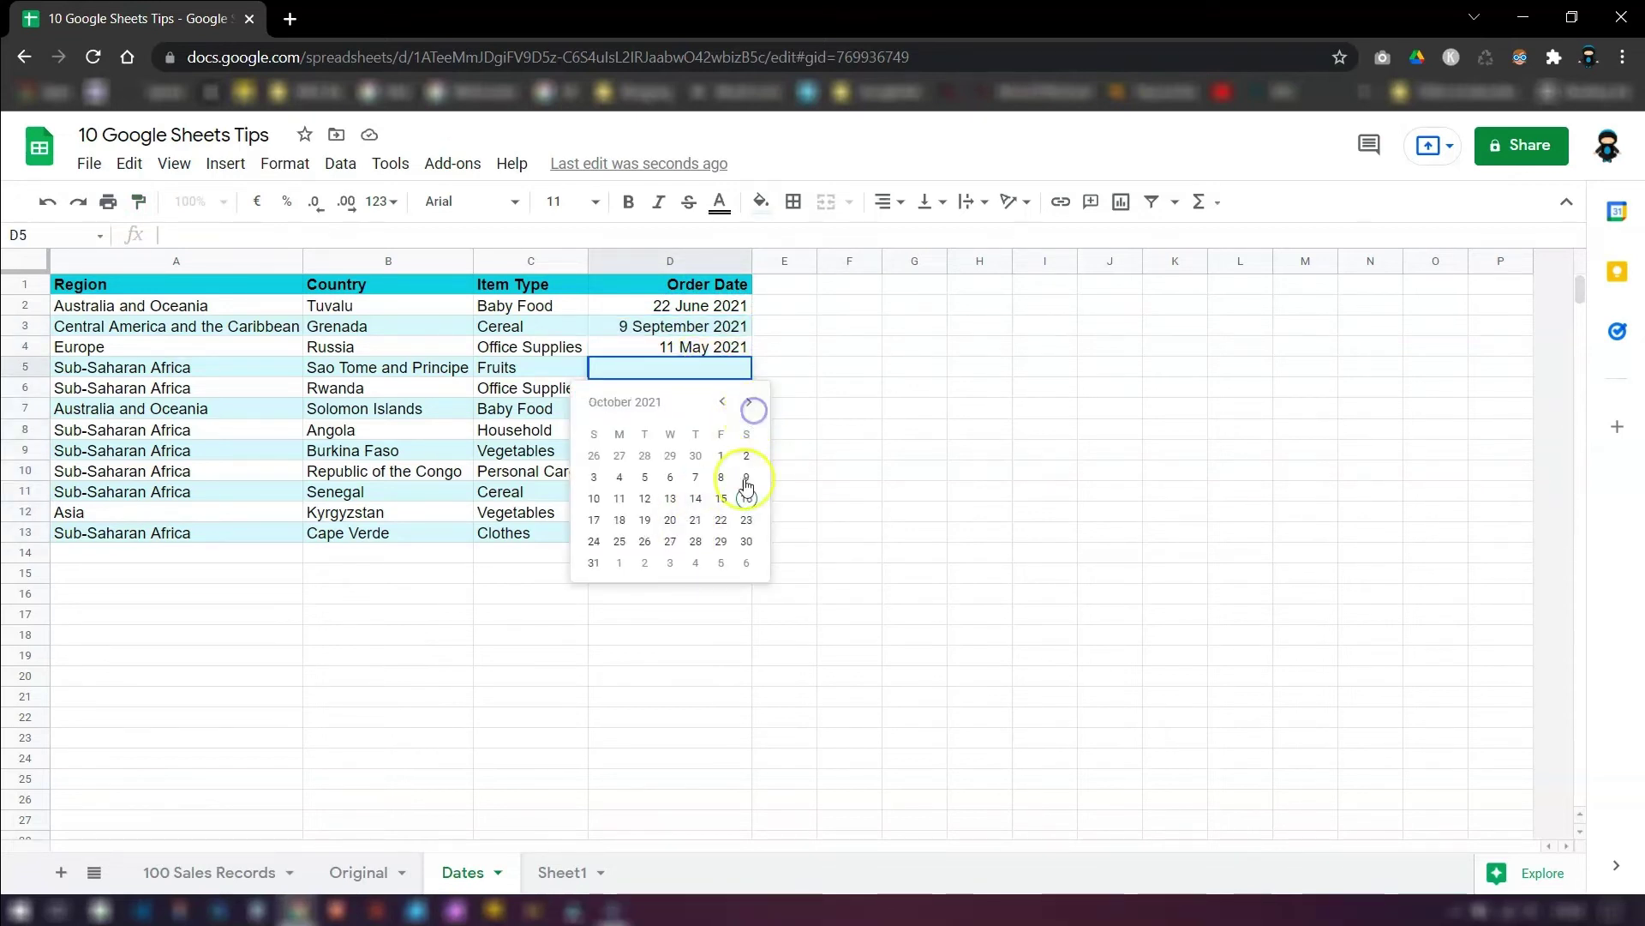
left_click(670, 498)
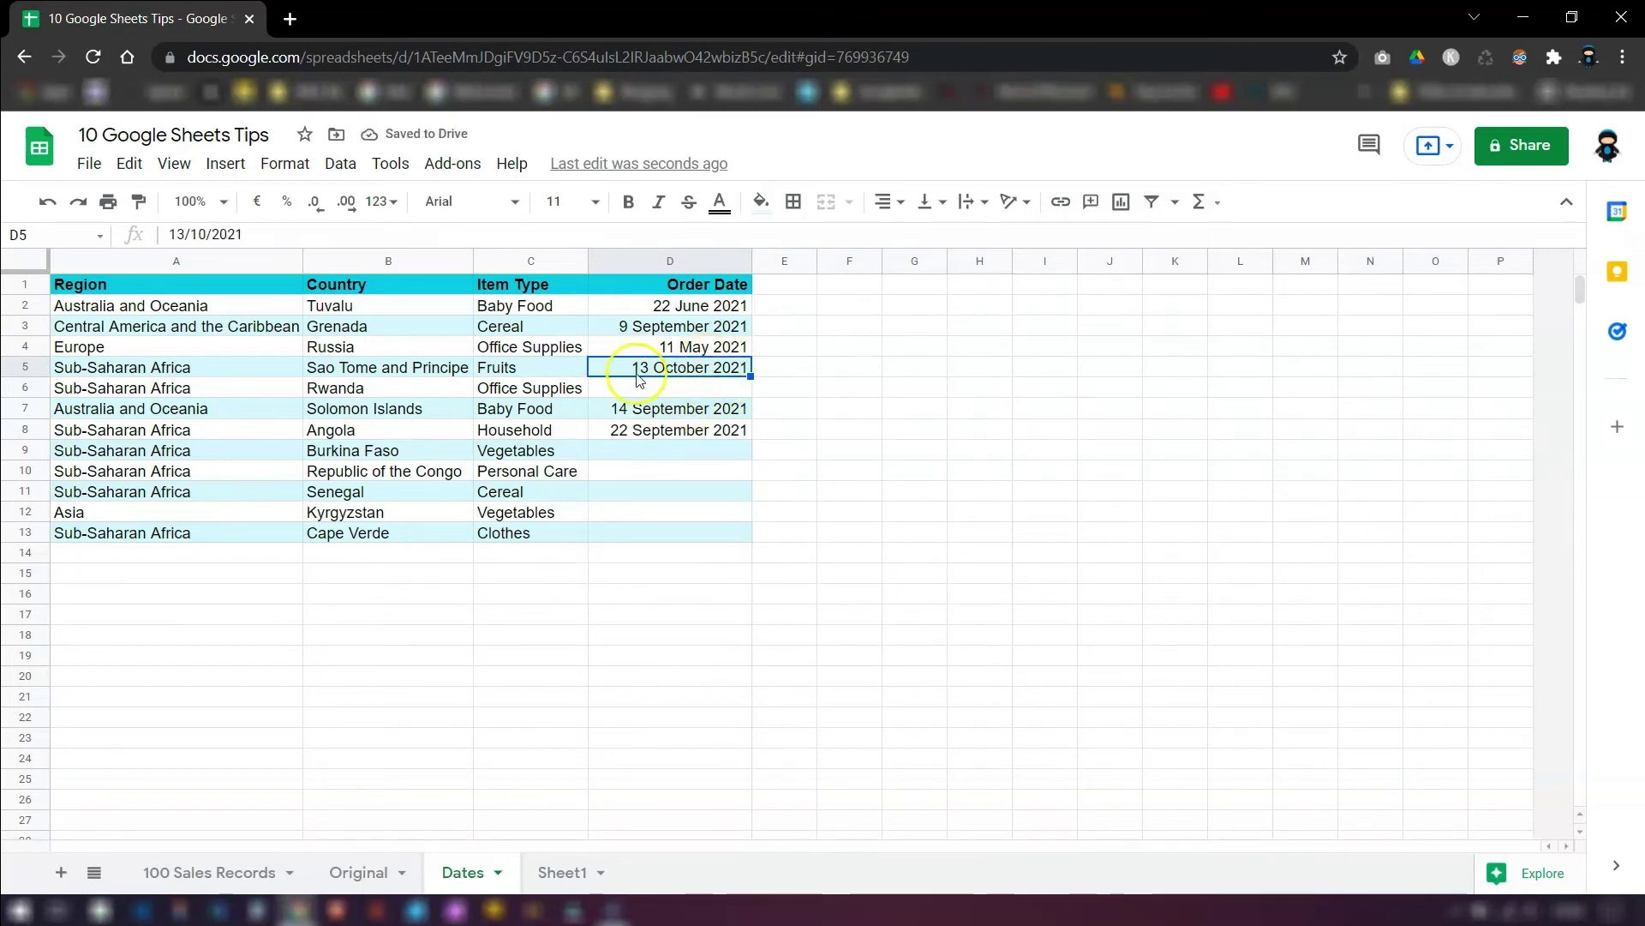
left_click(679, 552)
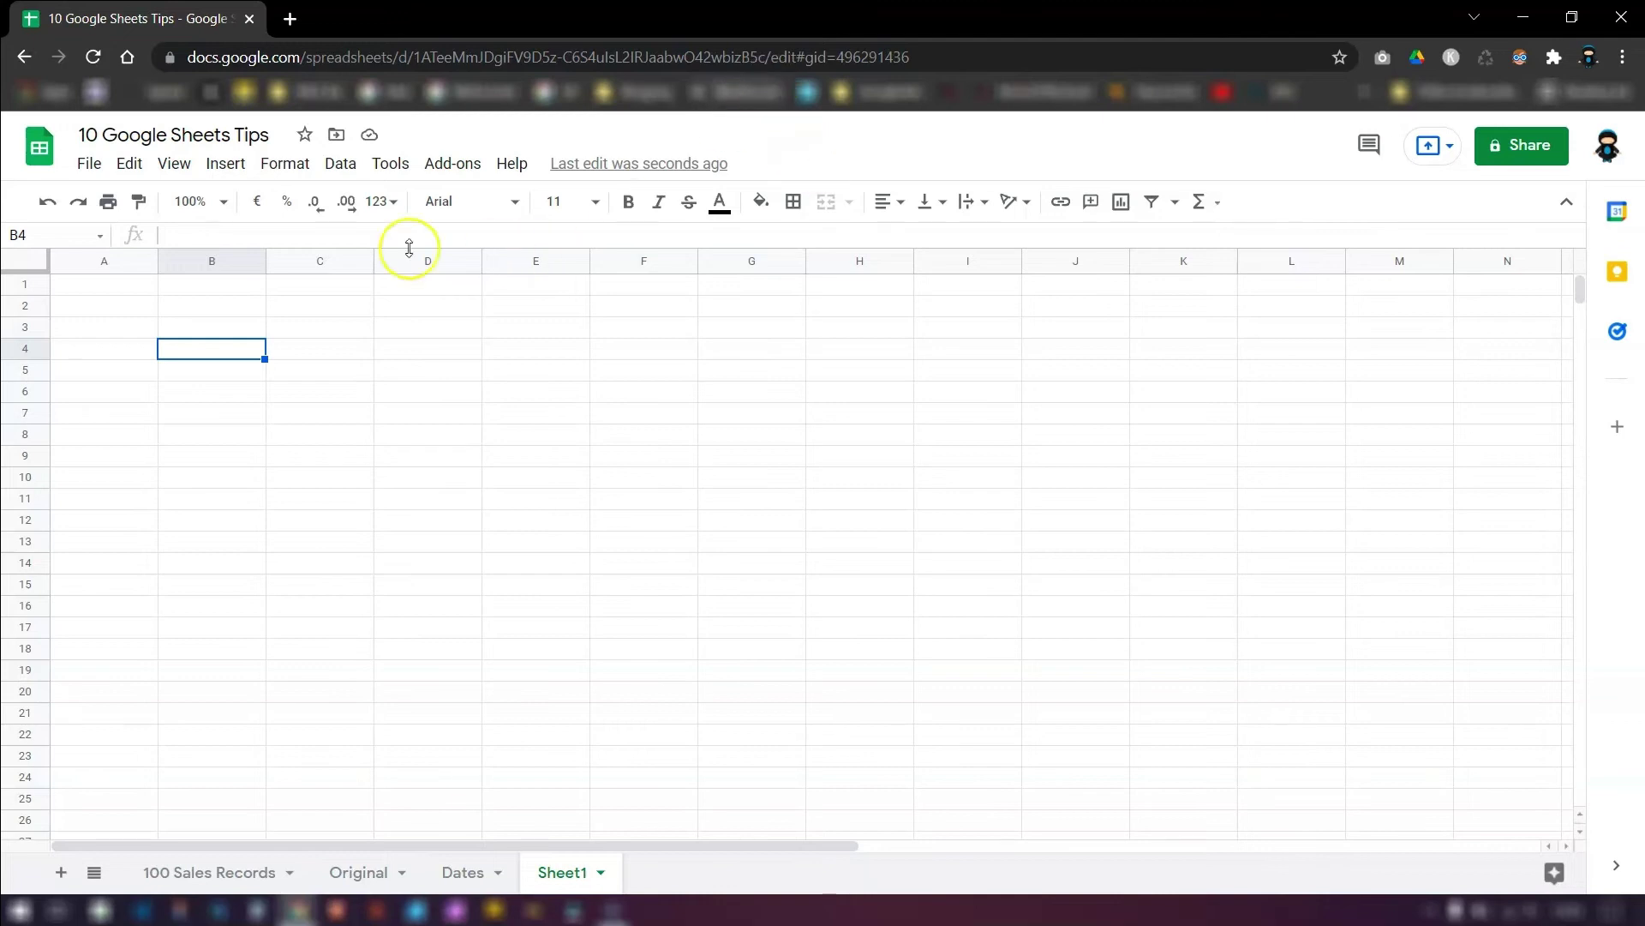
Insert checkboxes into B4:B13.
left_click_drag(239, 349, 243, 547)
left_click(225, 162)
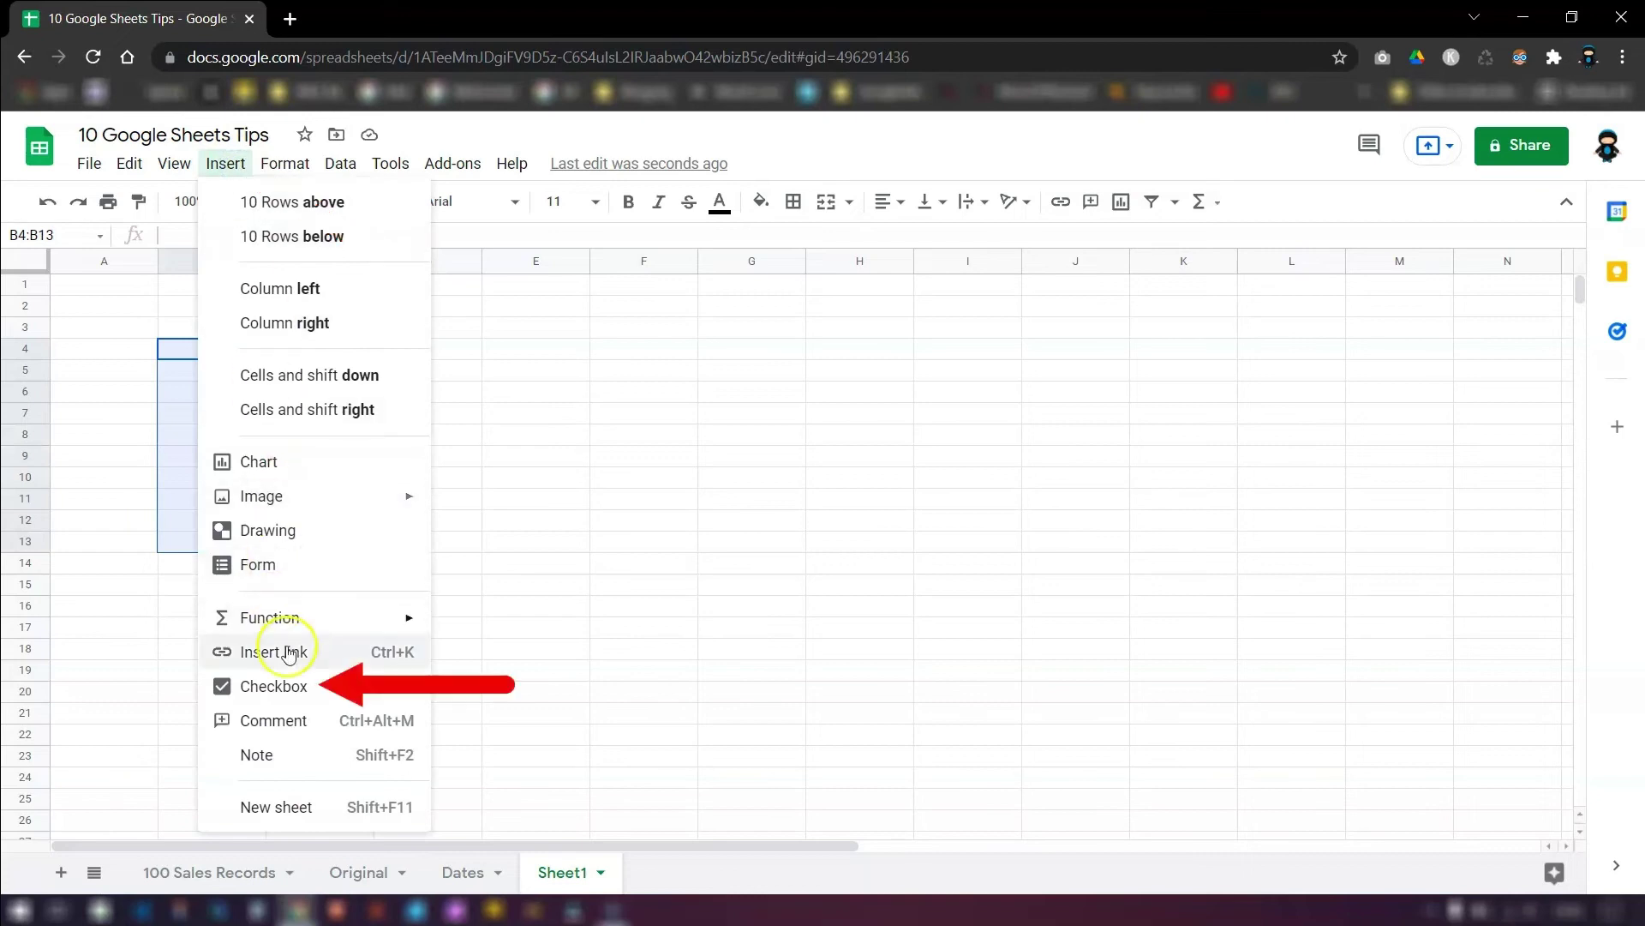
left_click(276, 684)
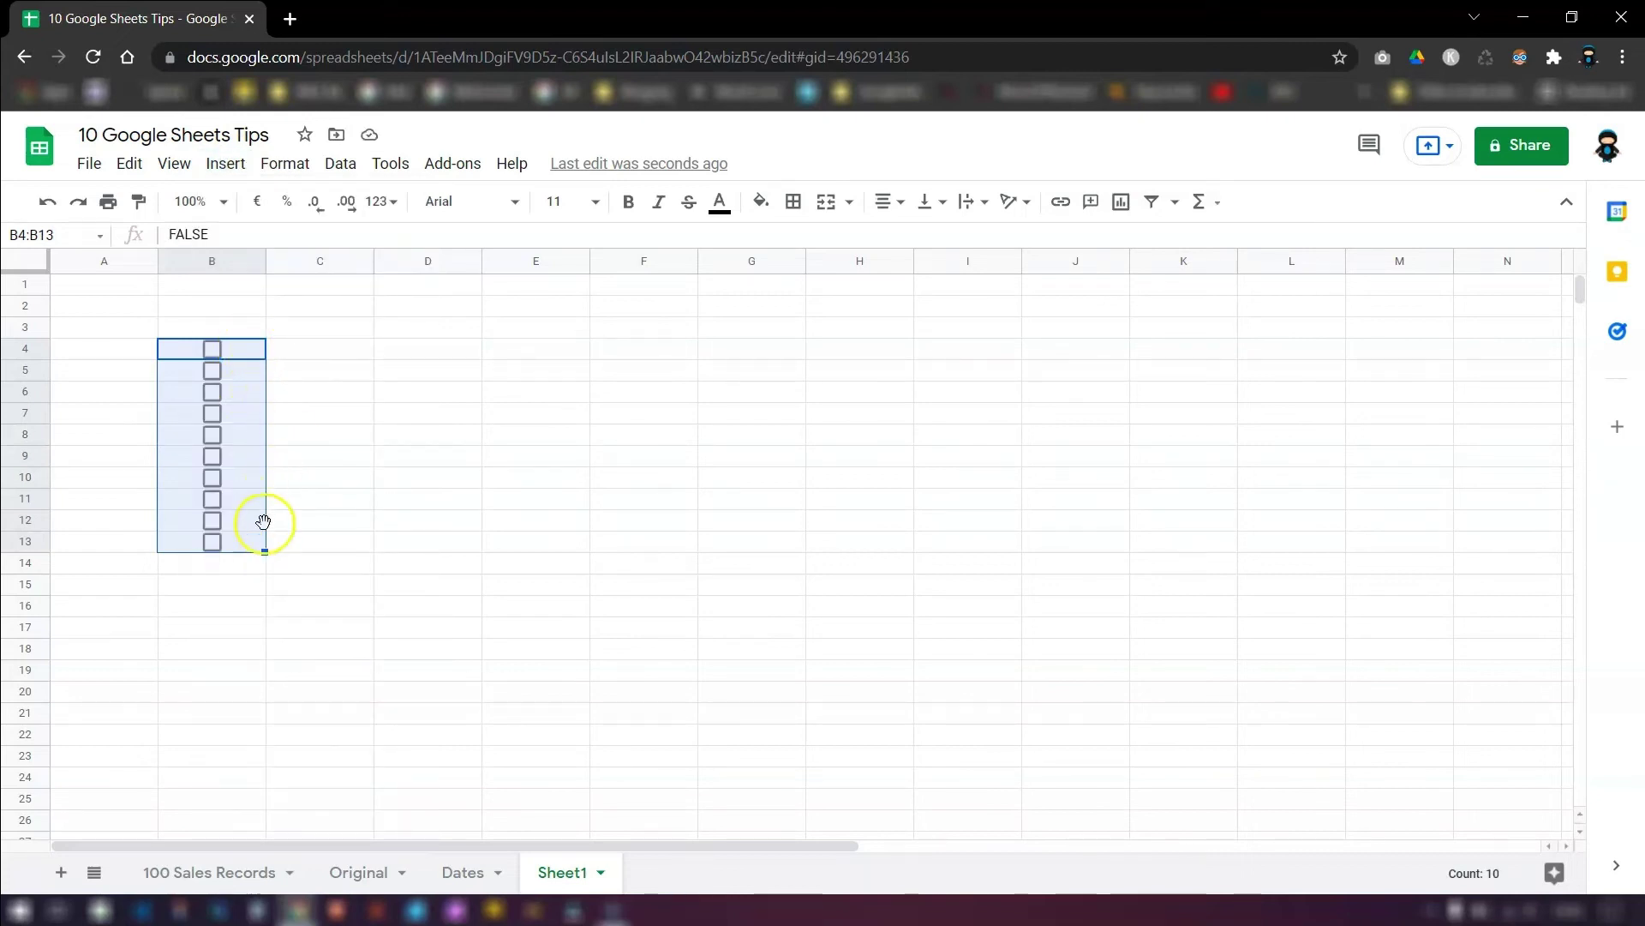
Label C4:C13 Tip 1 through Tip 10 by filling down from C4.
left_click(323, 356)
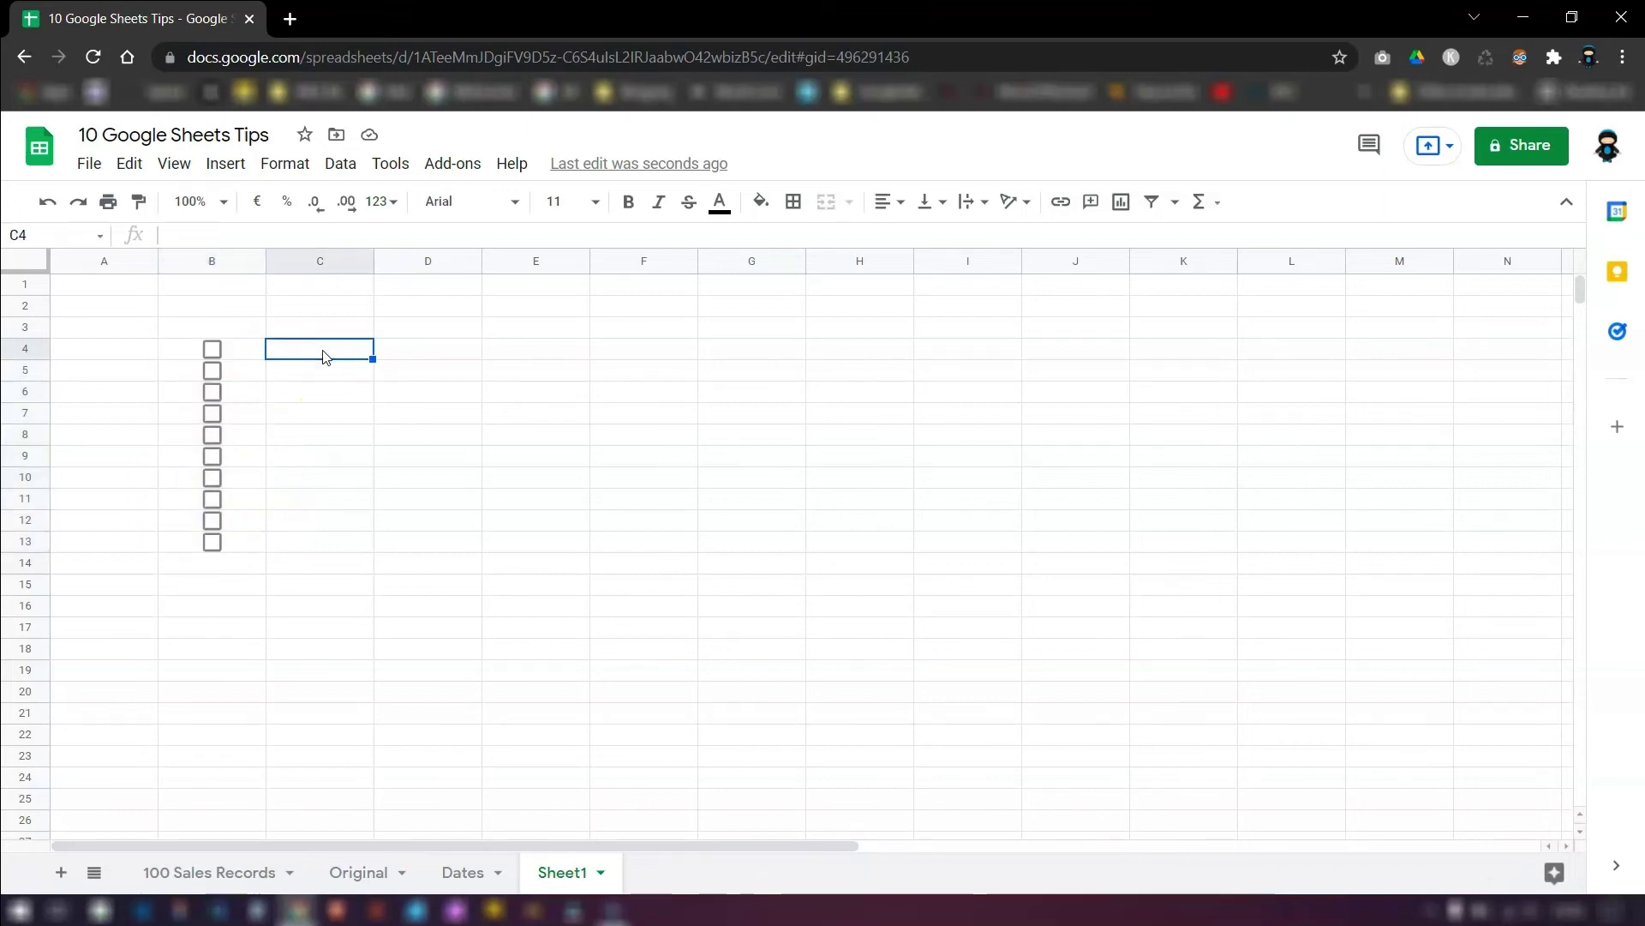
type("Tip 1")
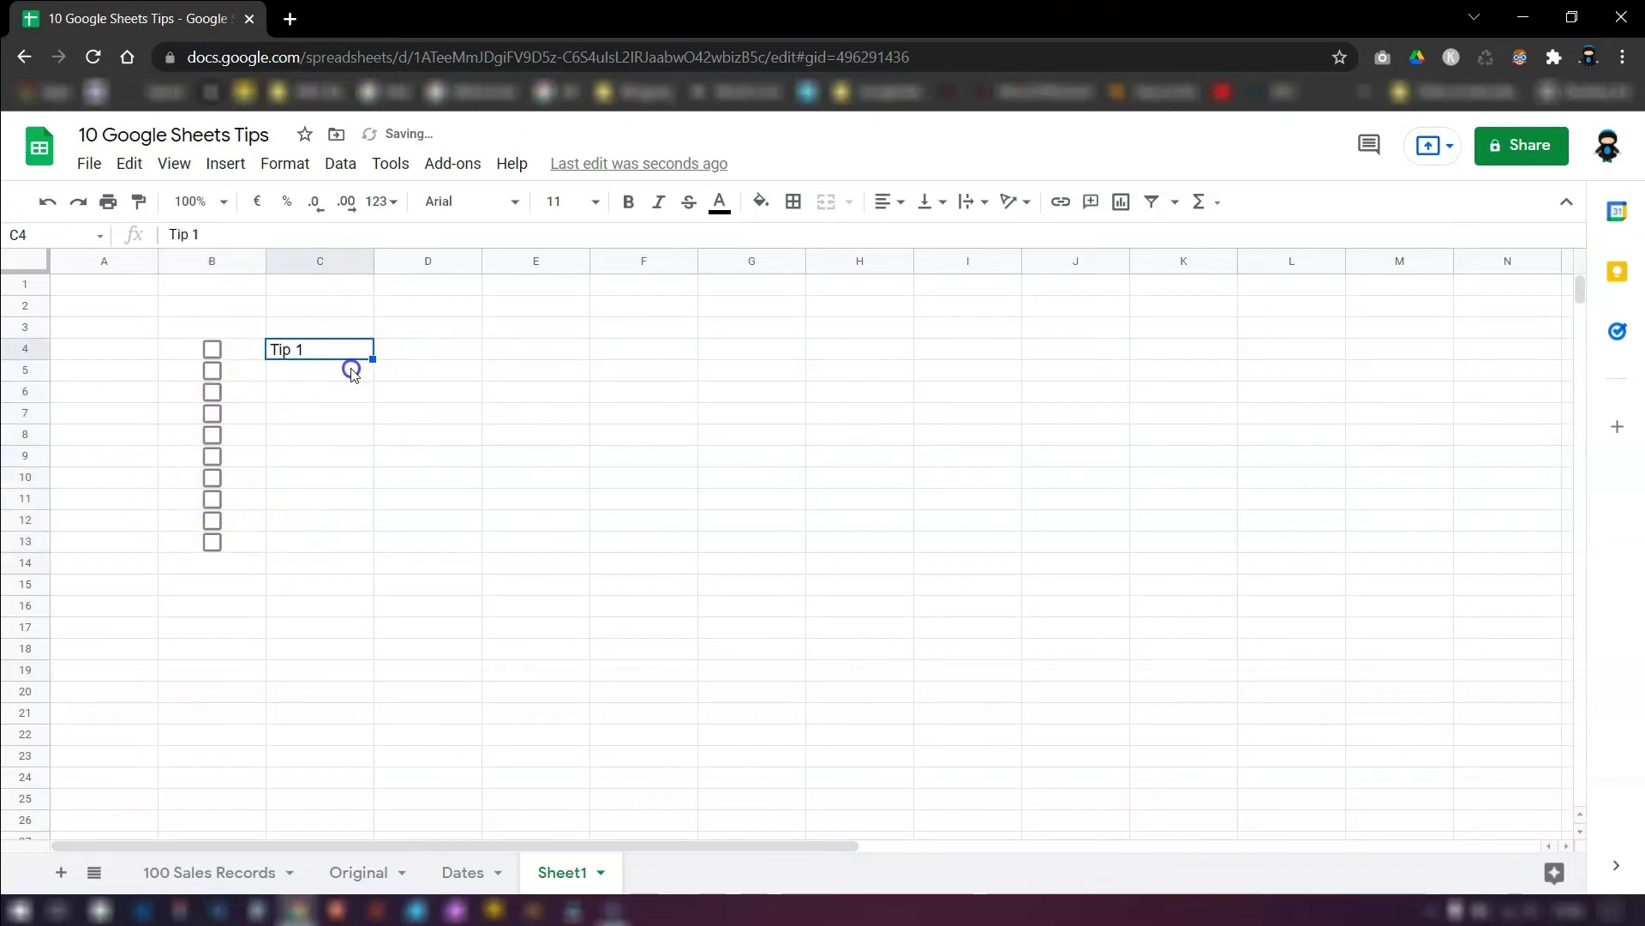
left_click_drag(373, 360, 374, 540)
Tick the checkboxes for Tip 1 to Tip 4.
left_click(215, 352)
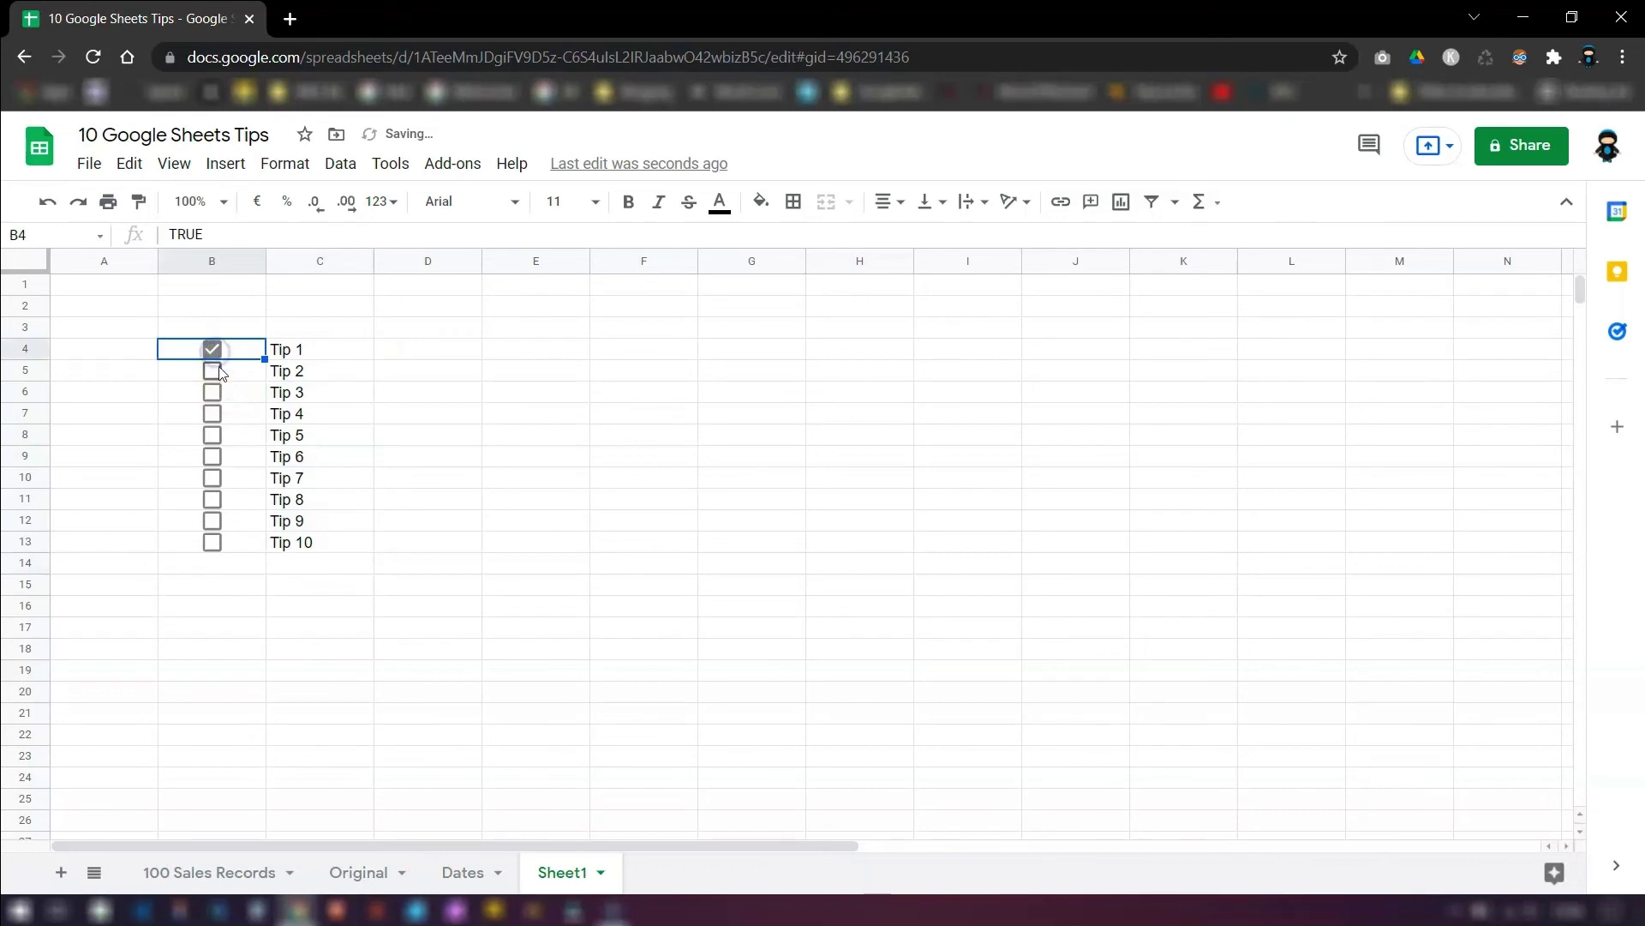
left_click(217, 371)
left_click(220, 392)
left_click(220, 414)
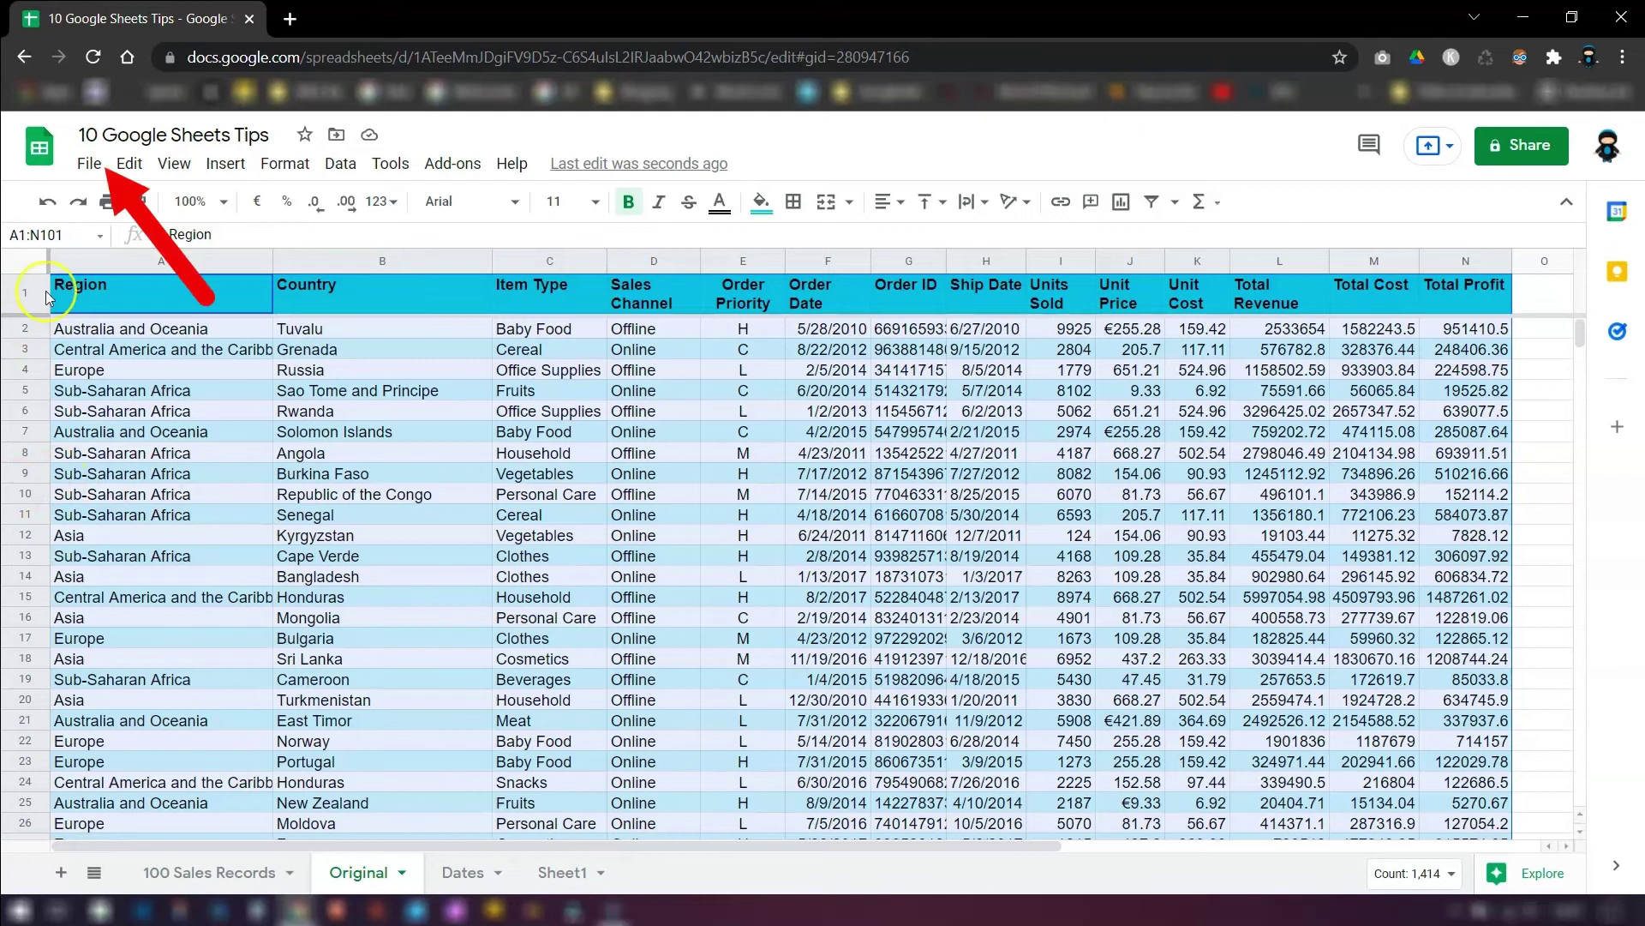
Start a PDF download of the Original sheet.
left_click(89, 163)
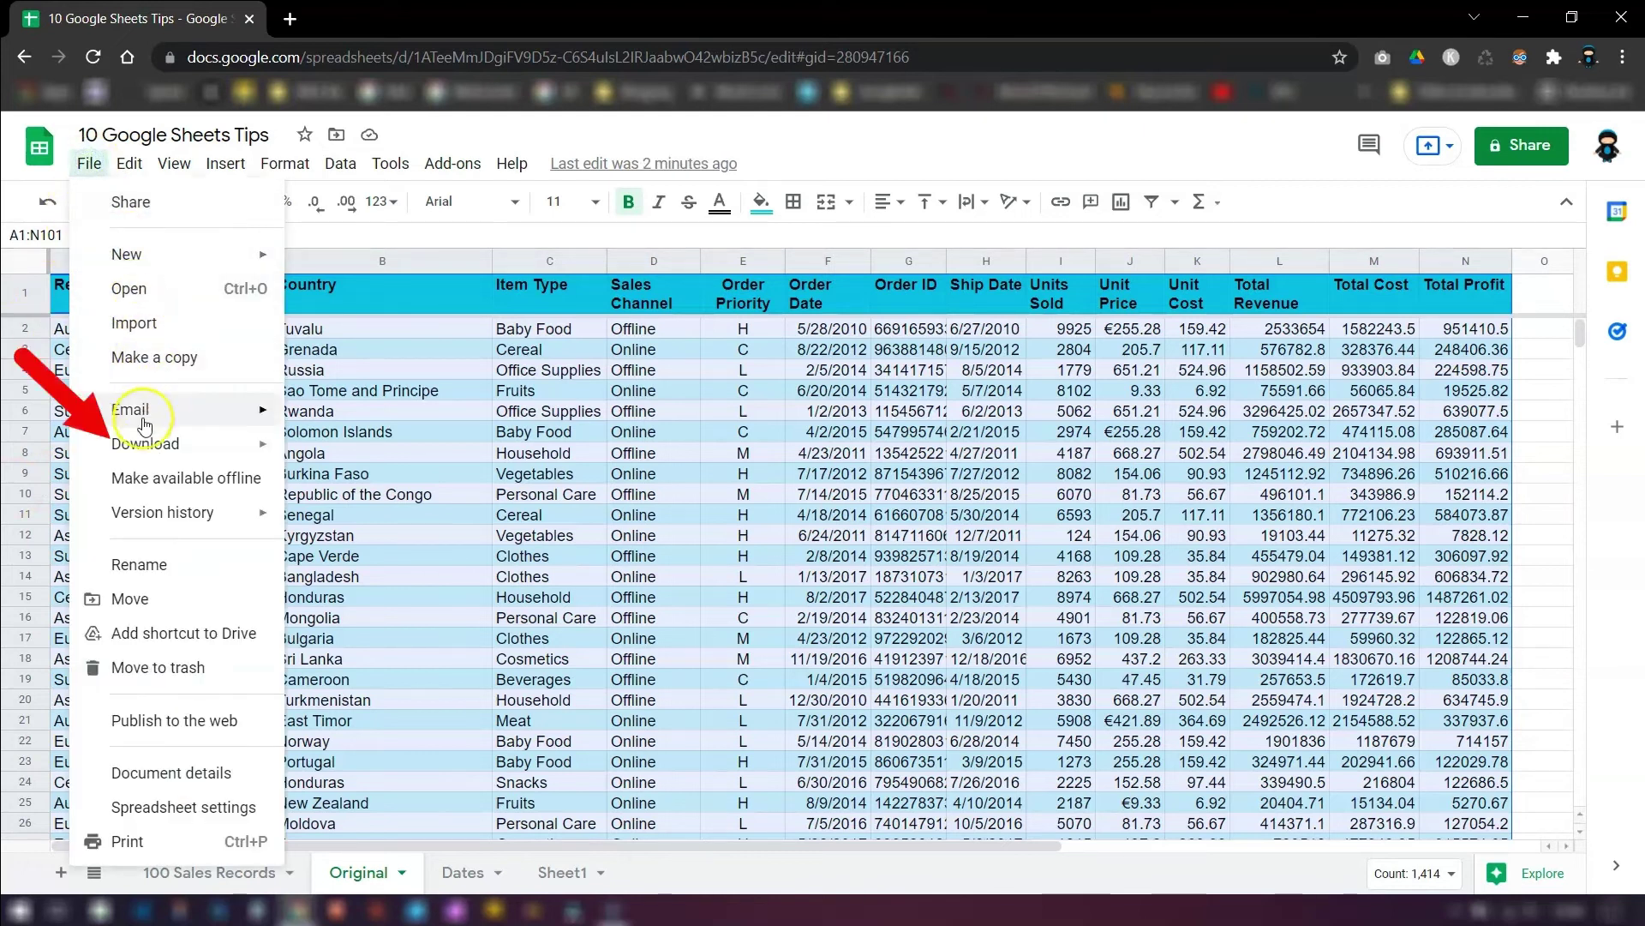
left_click(144, 453)
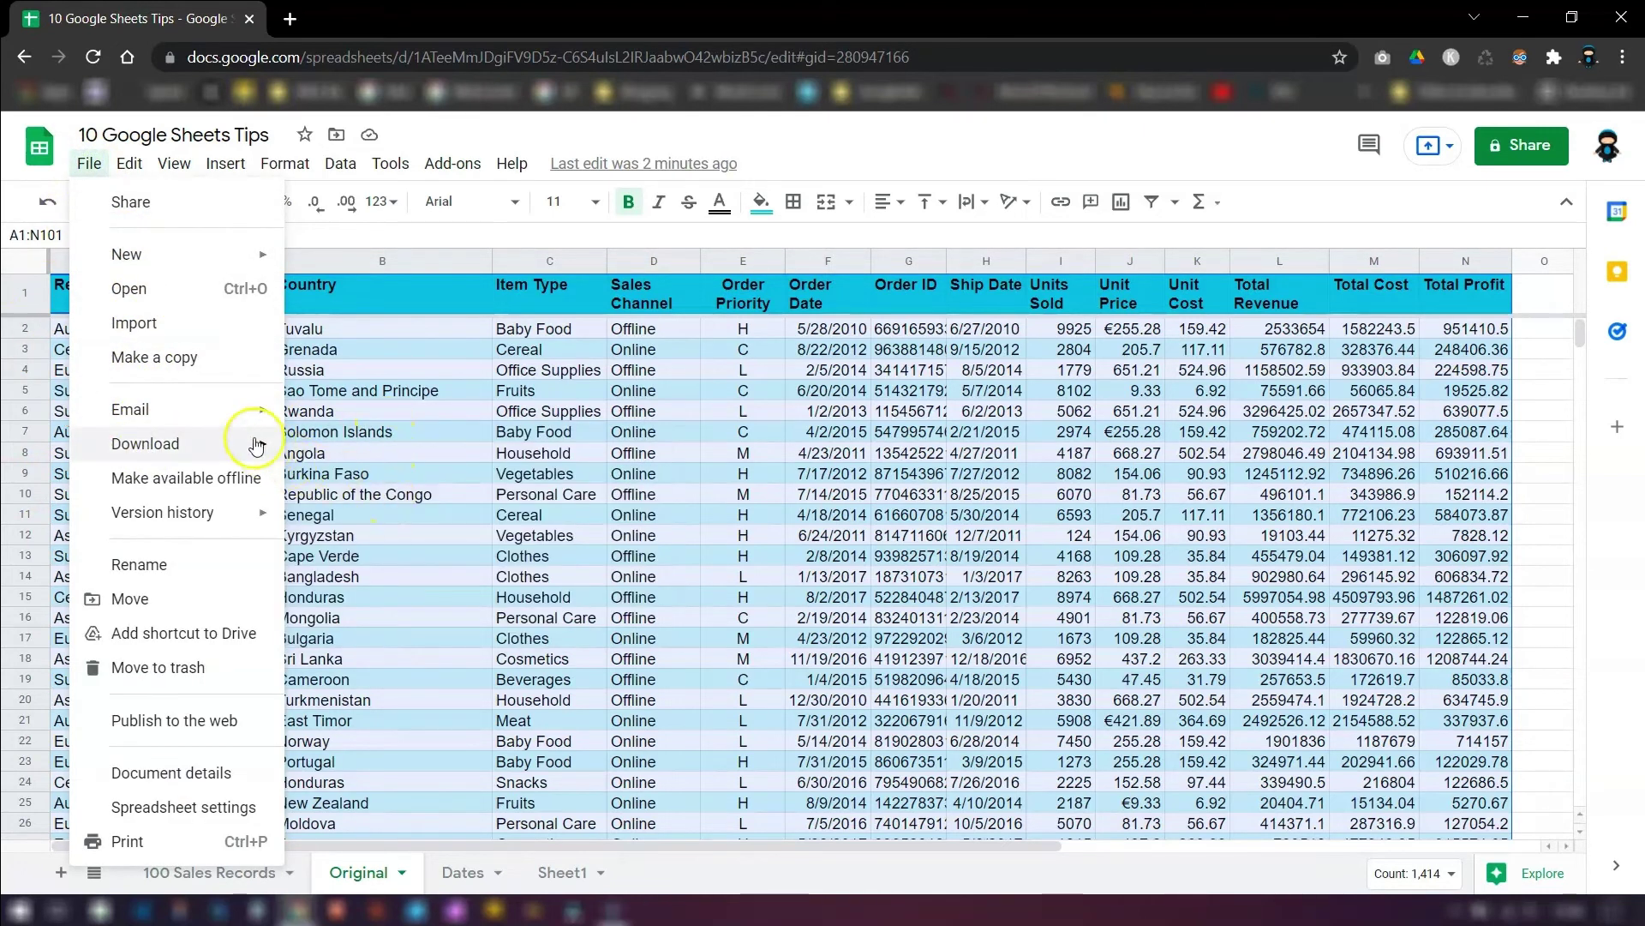
left_click(370, 520)
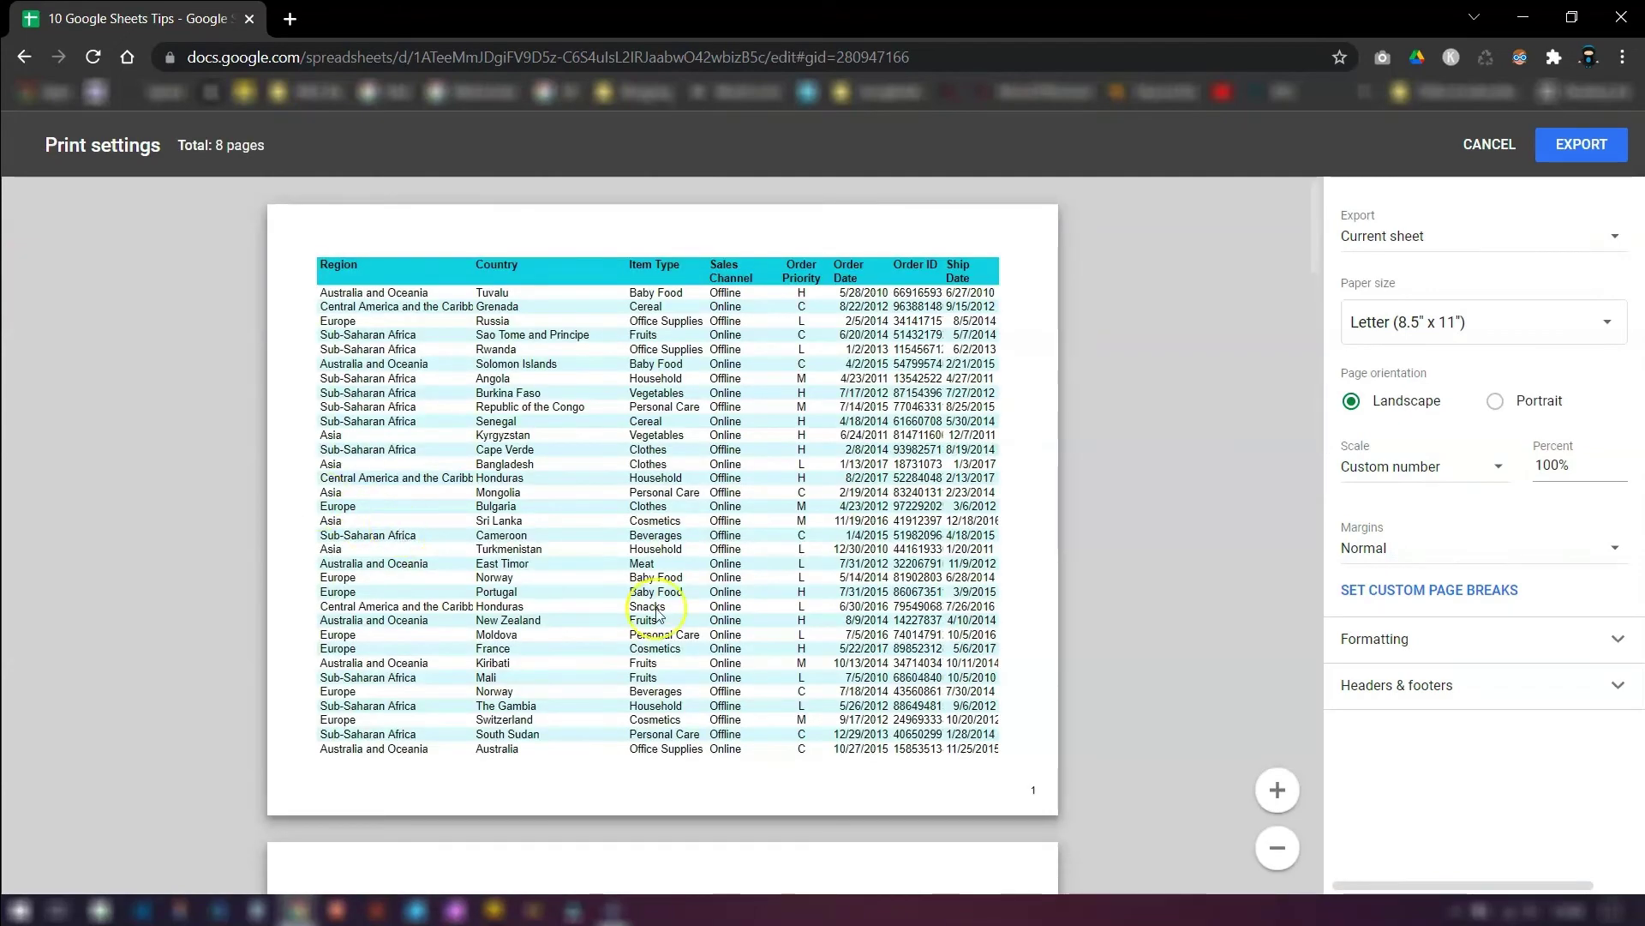
In print settings keep Letter paper, leave gridlines off, and expand Headers & footers.
left_click(1425, 323)
left_click(1349, 279)
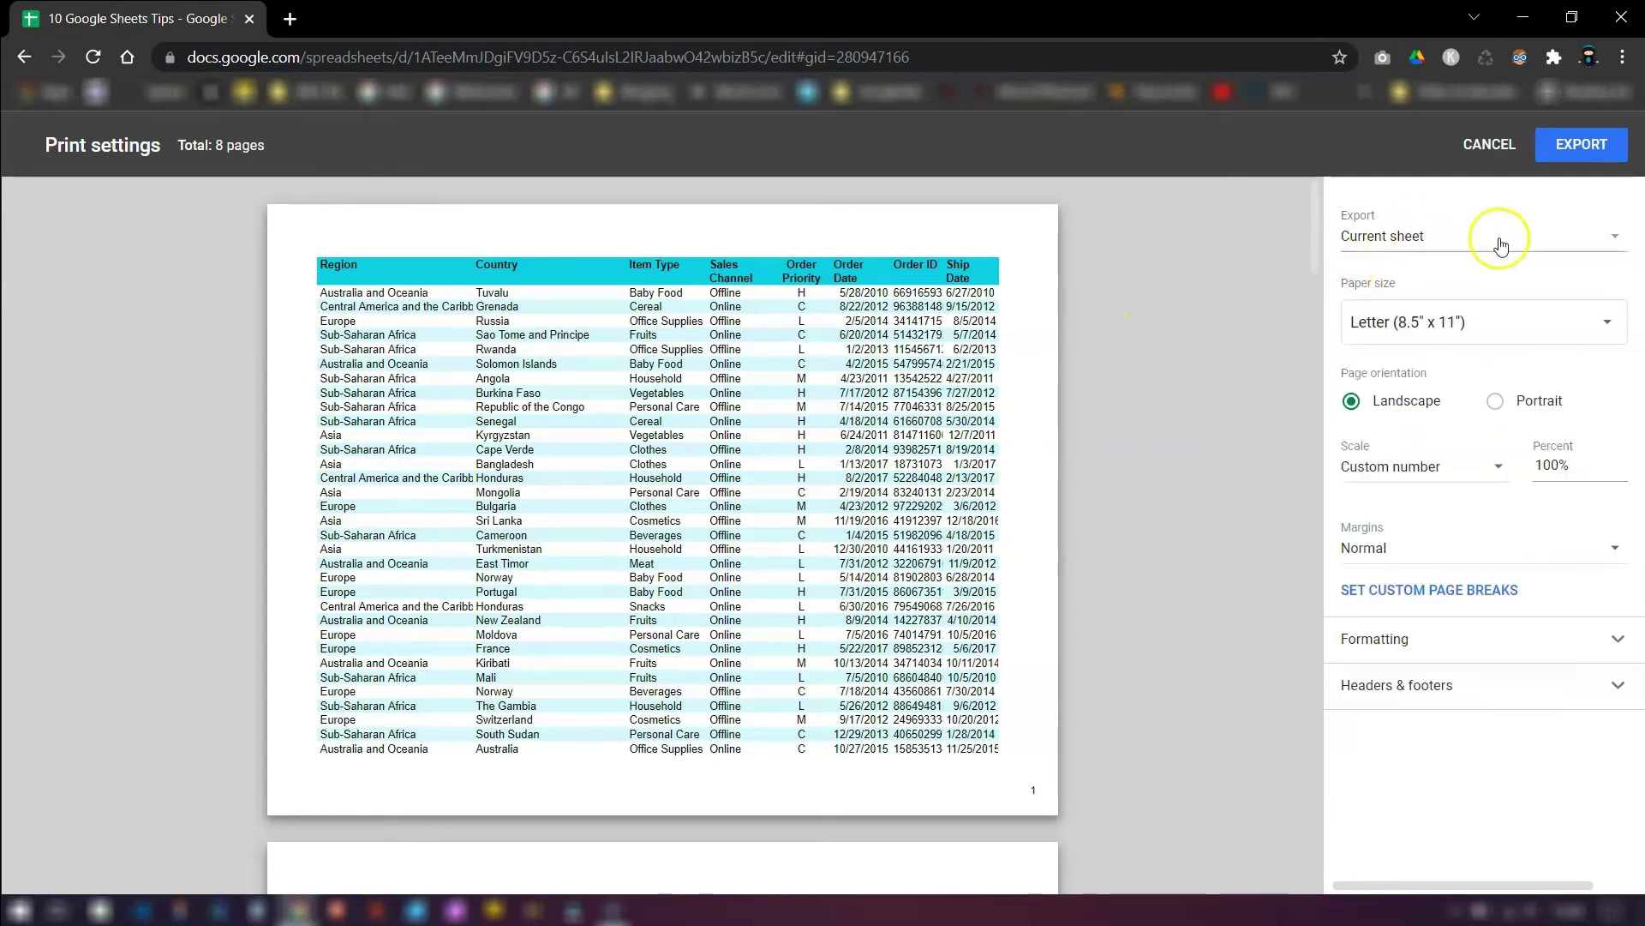
left_click(1397, 645)
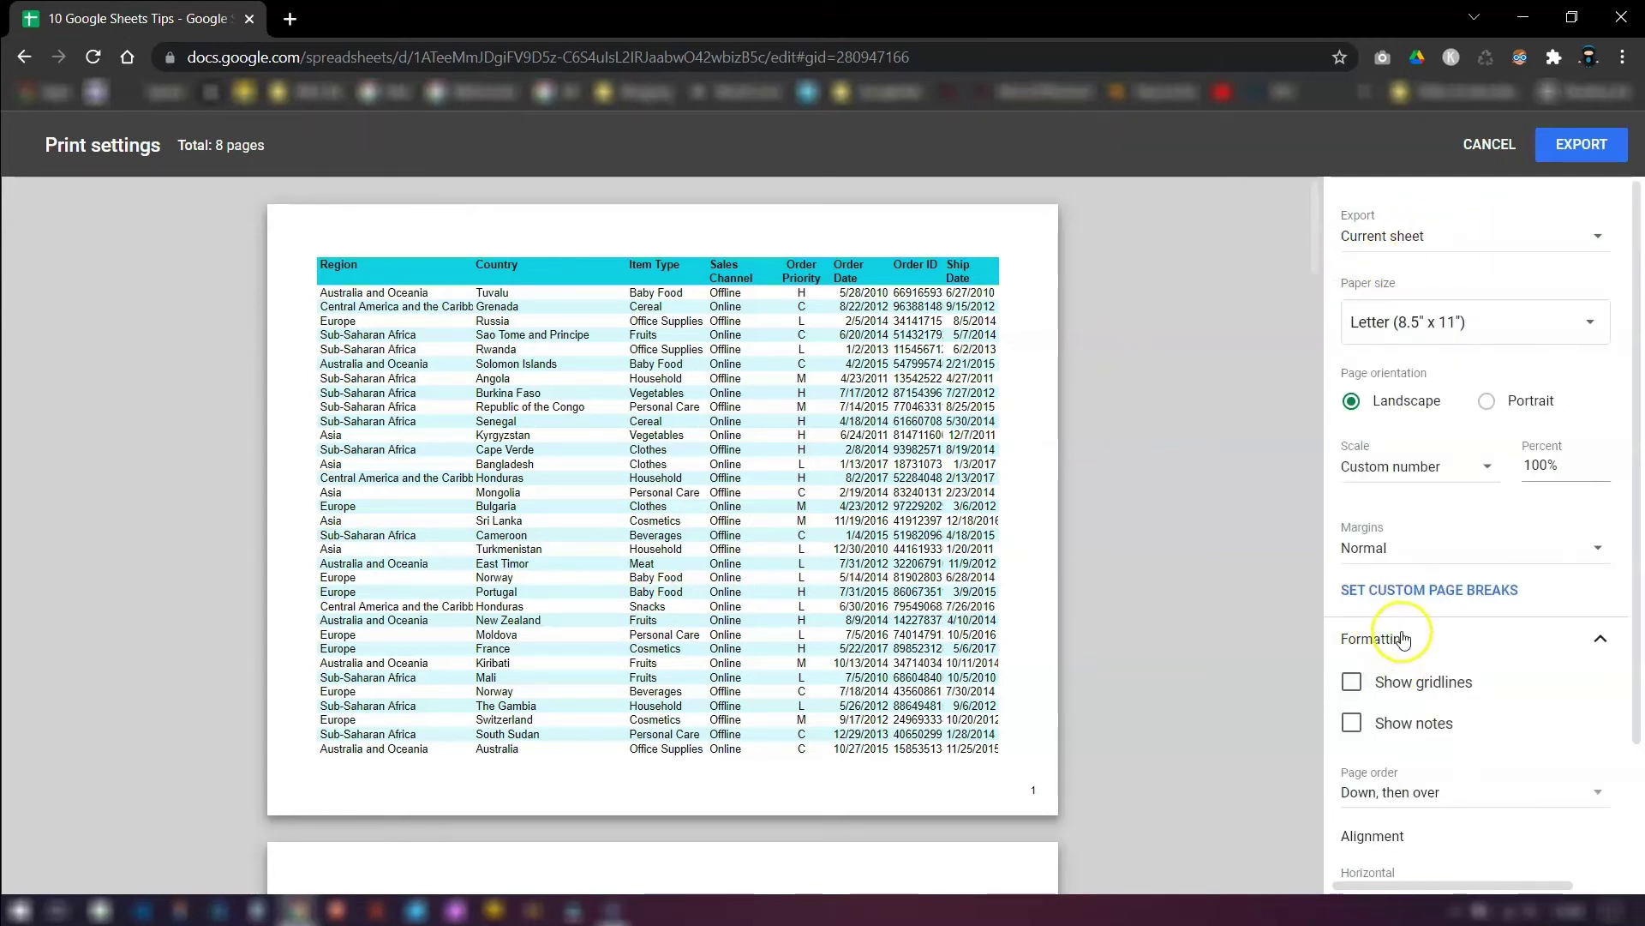
scroll(1496, 623, "down", 2)
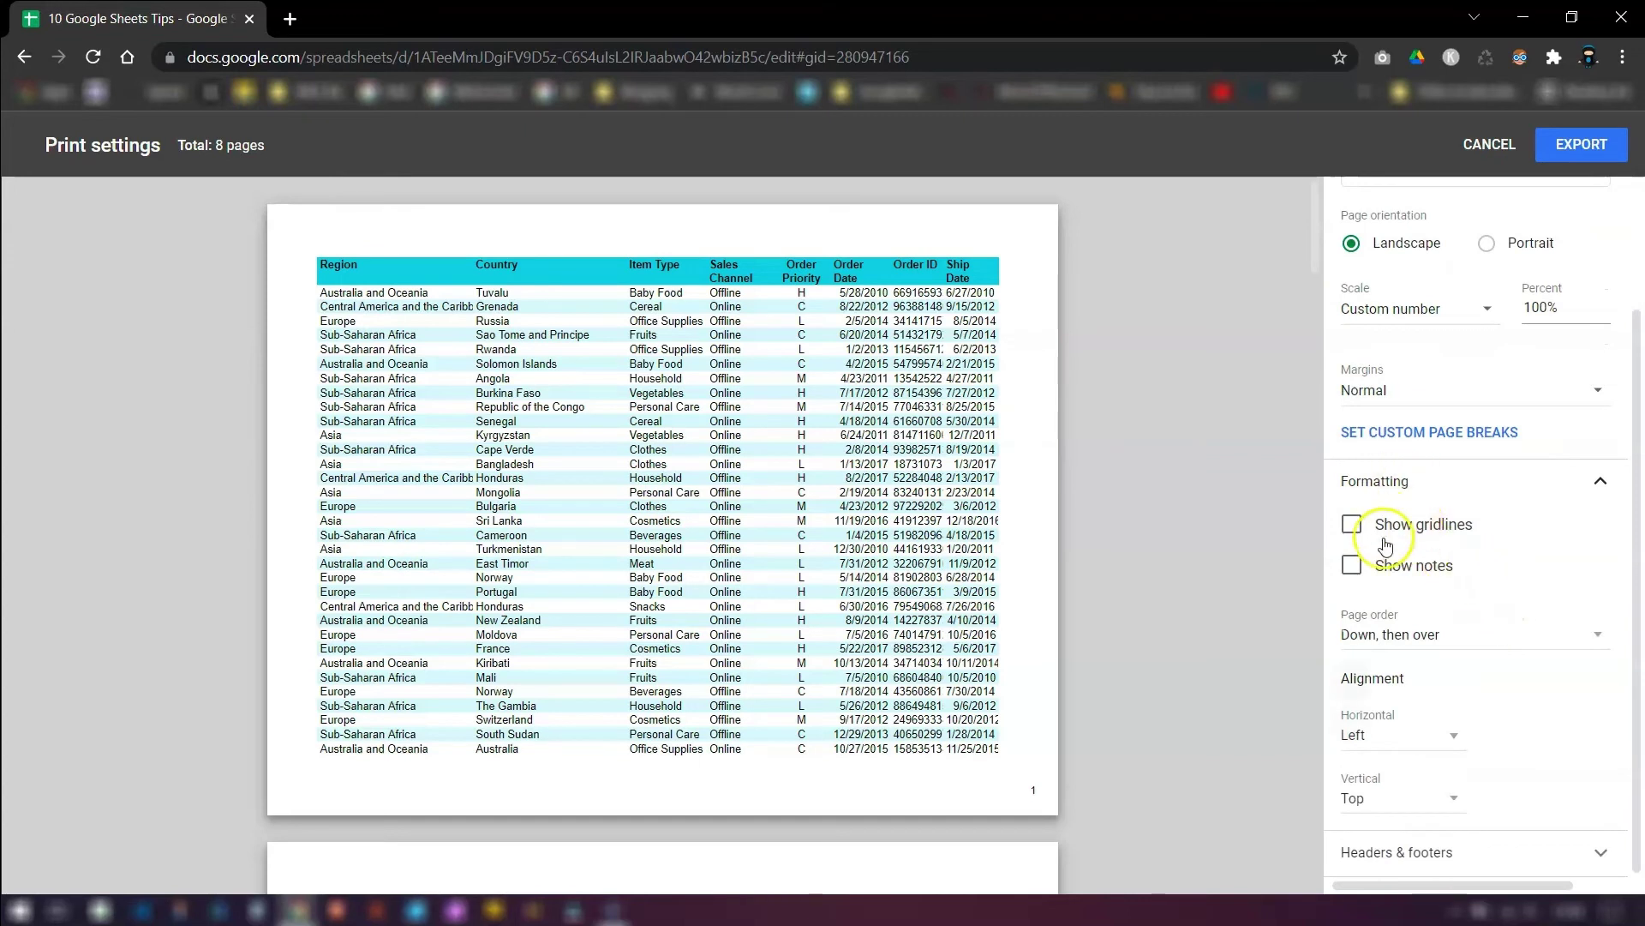
left_click(1354, 526)
left_click(1354, 529)
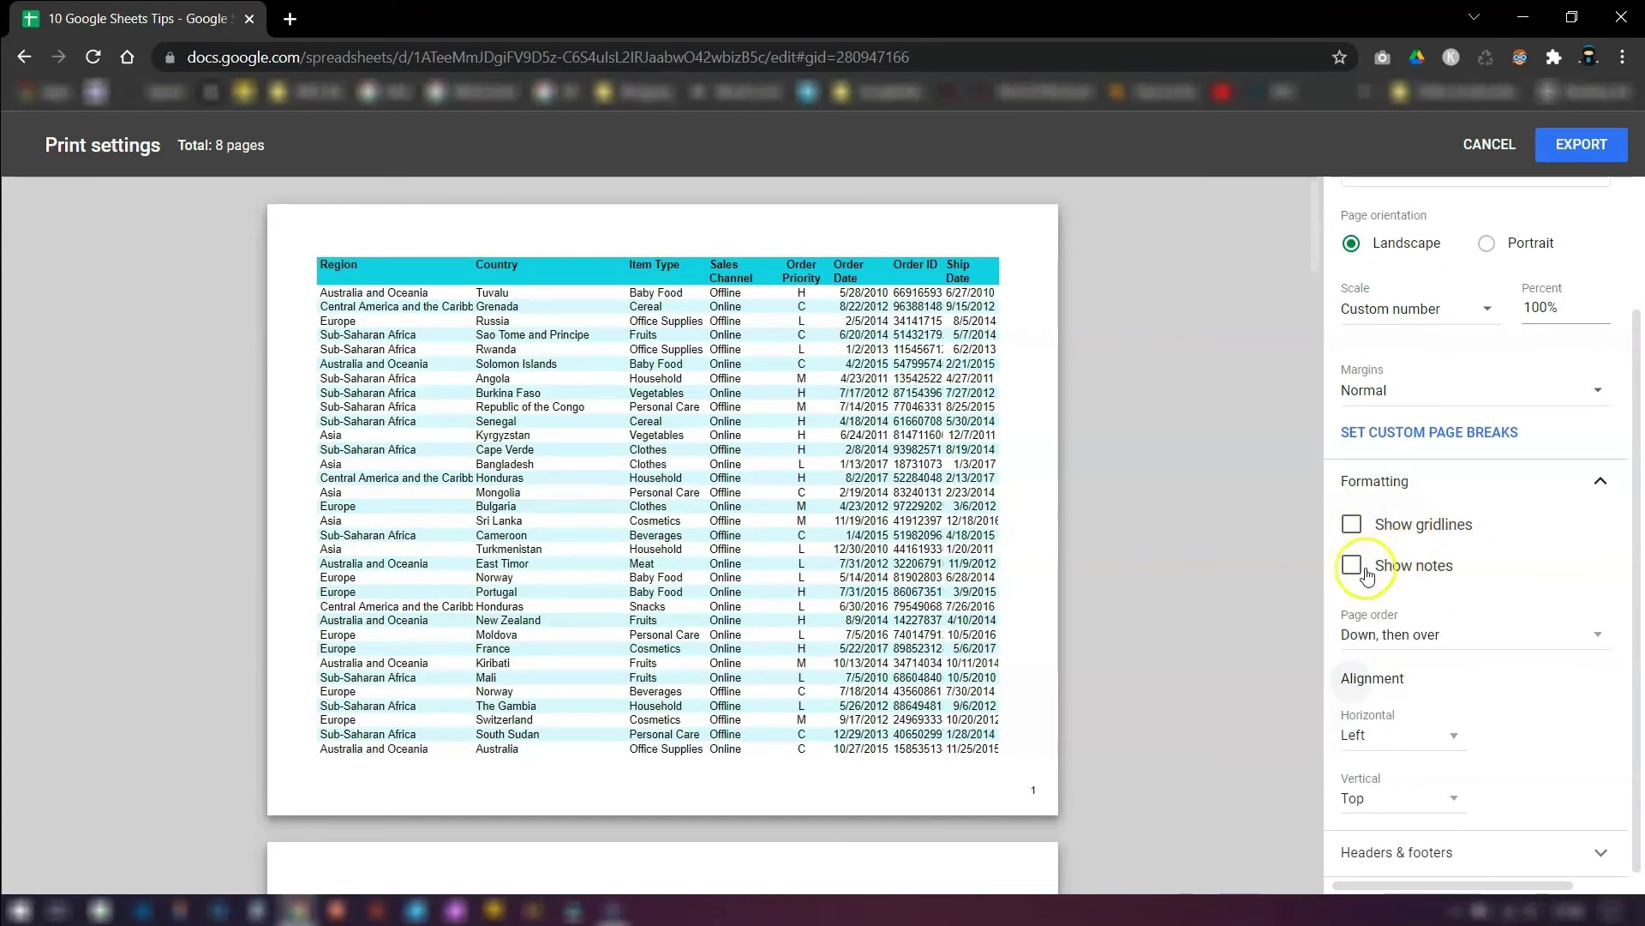
left_click(1394, 480)
left_click(1416, 683)
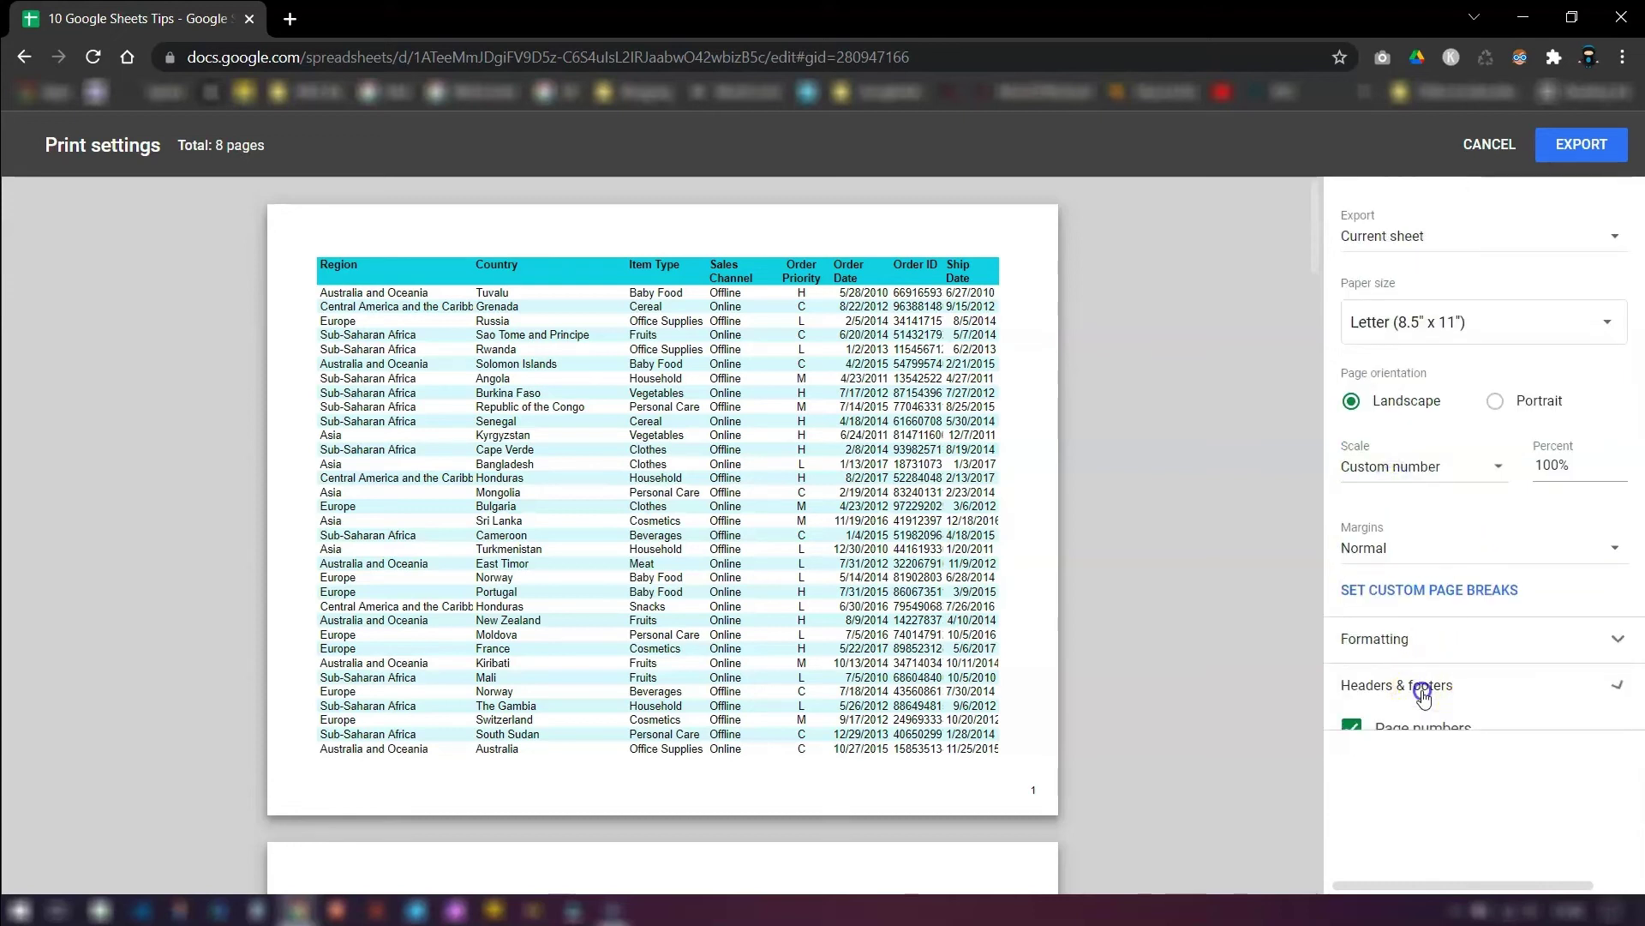
scroll(1457, 604, "down", 3)
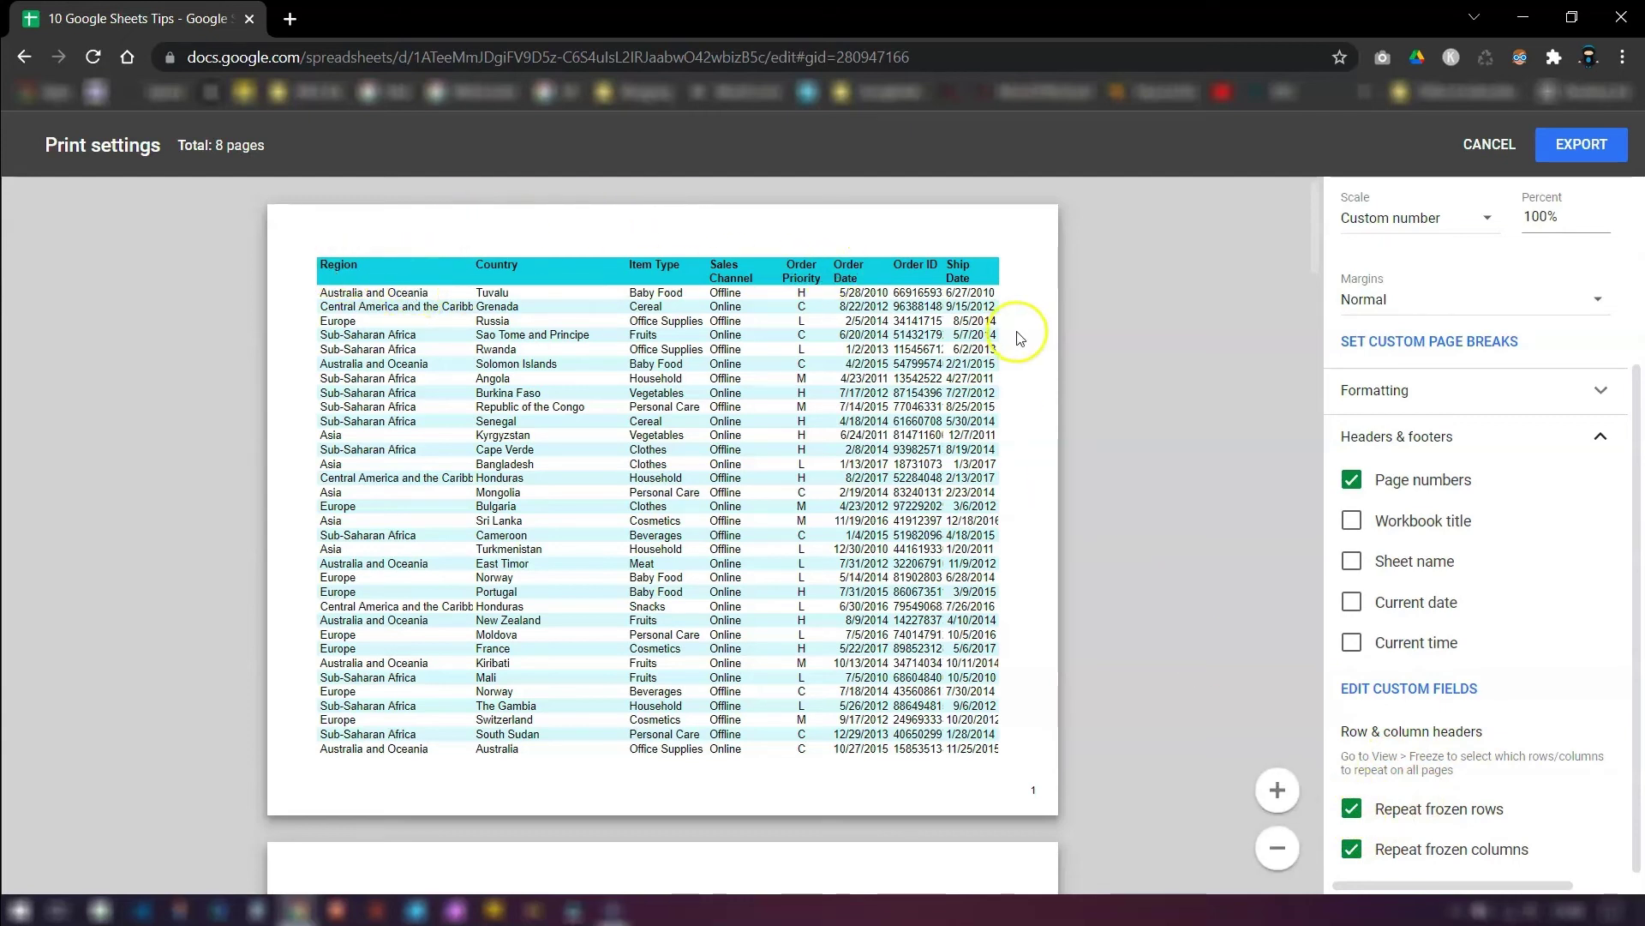
scroll(1158, 319, "down", 6)
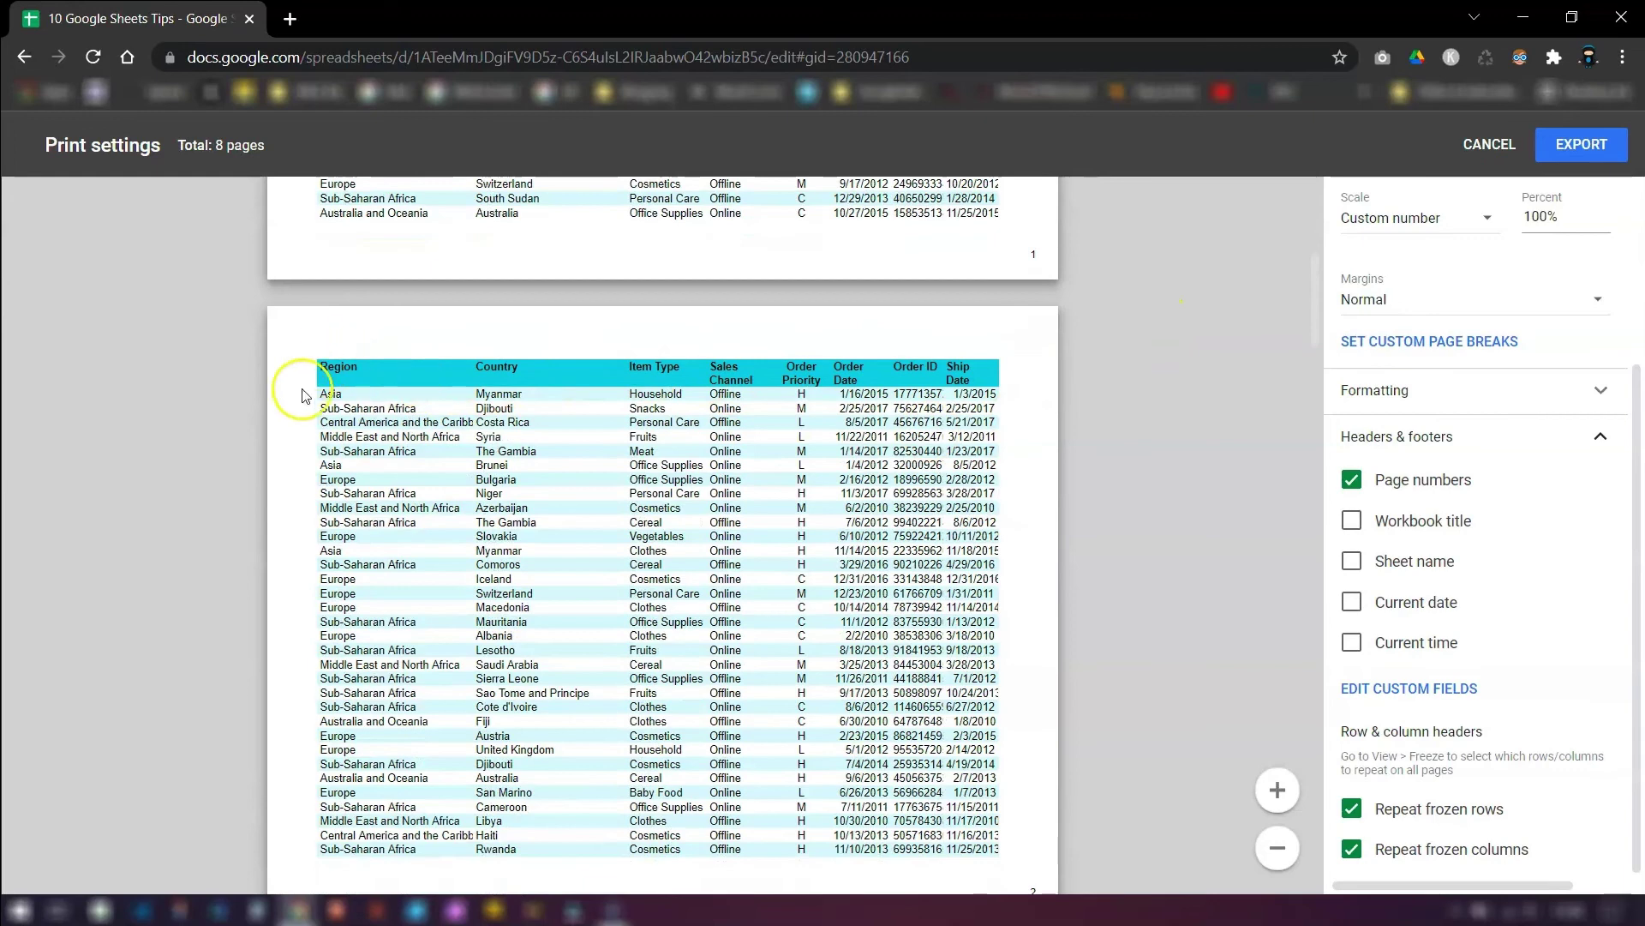
scroll(1090, 357, "down", 6)
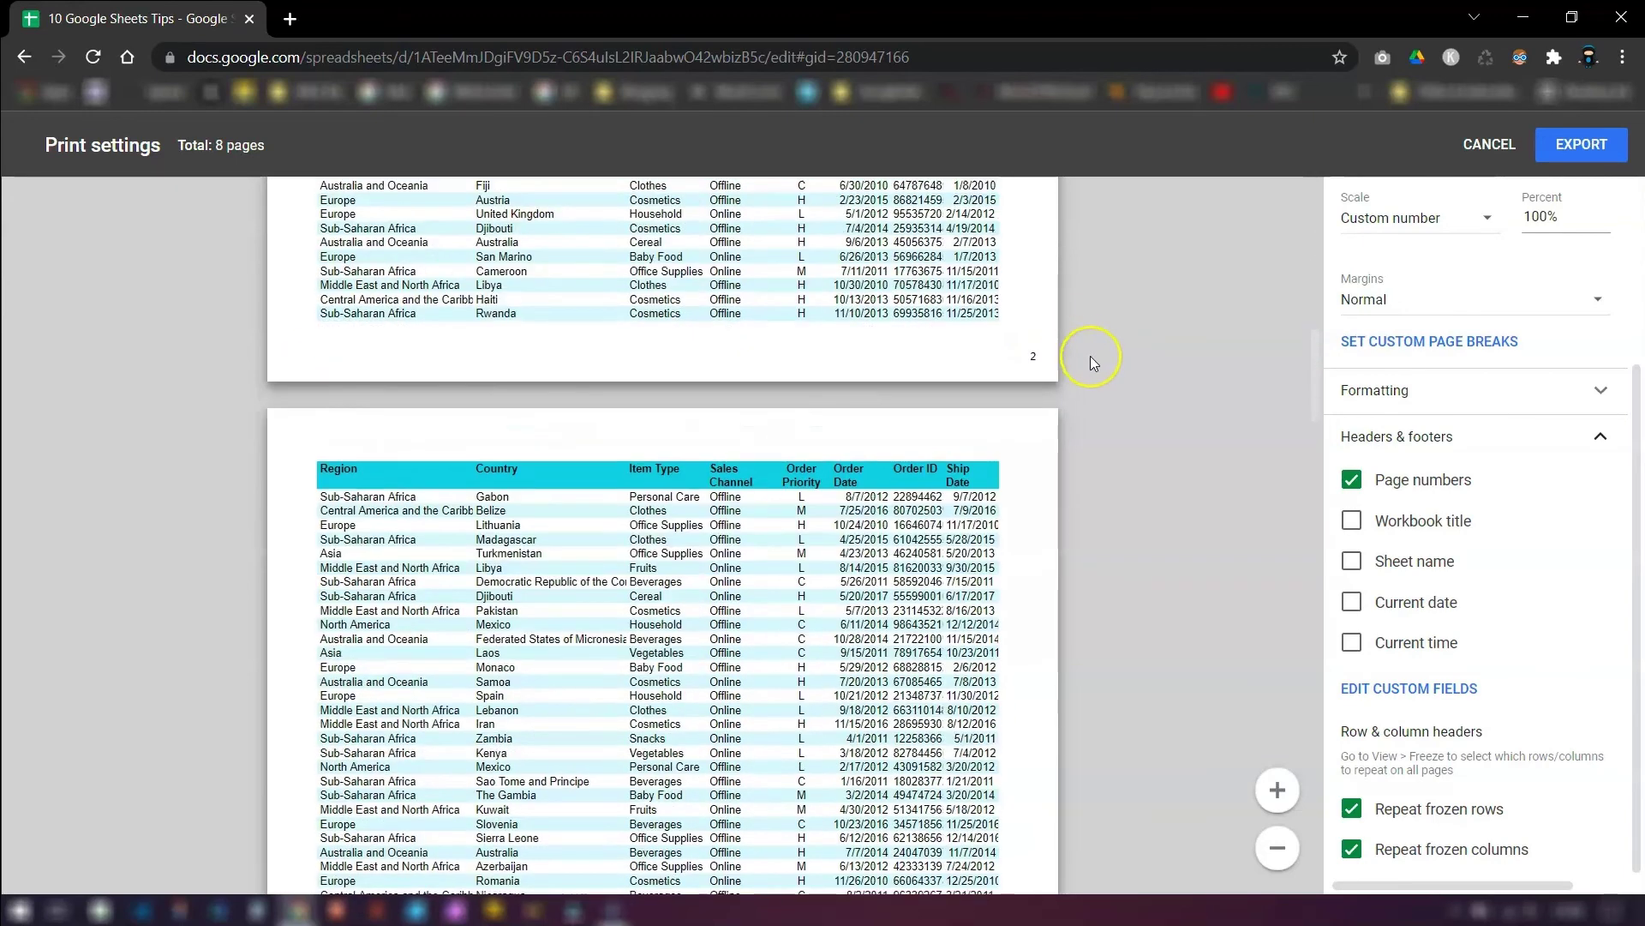
scroll(1109, 362, "down", 20)
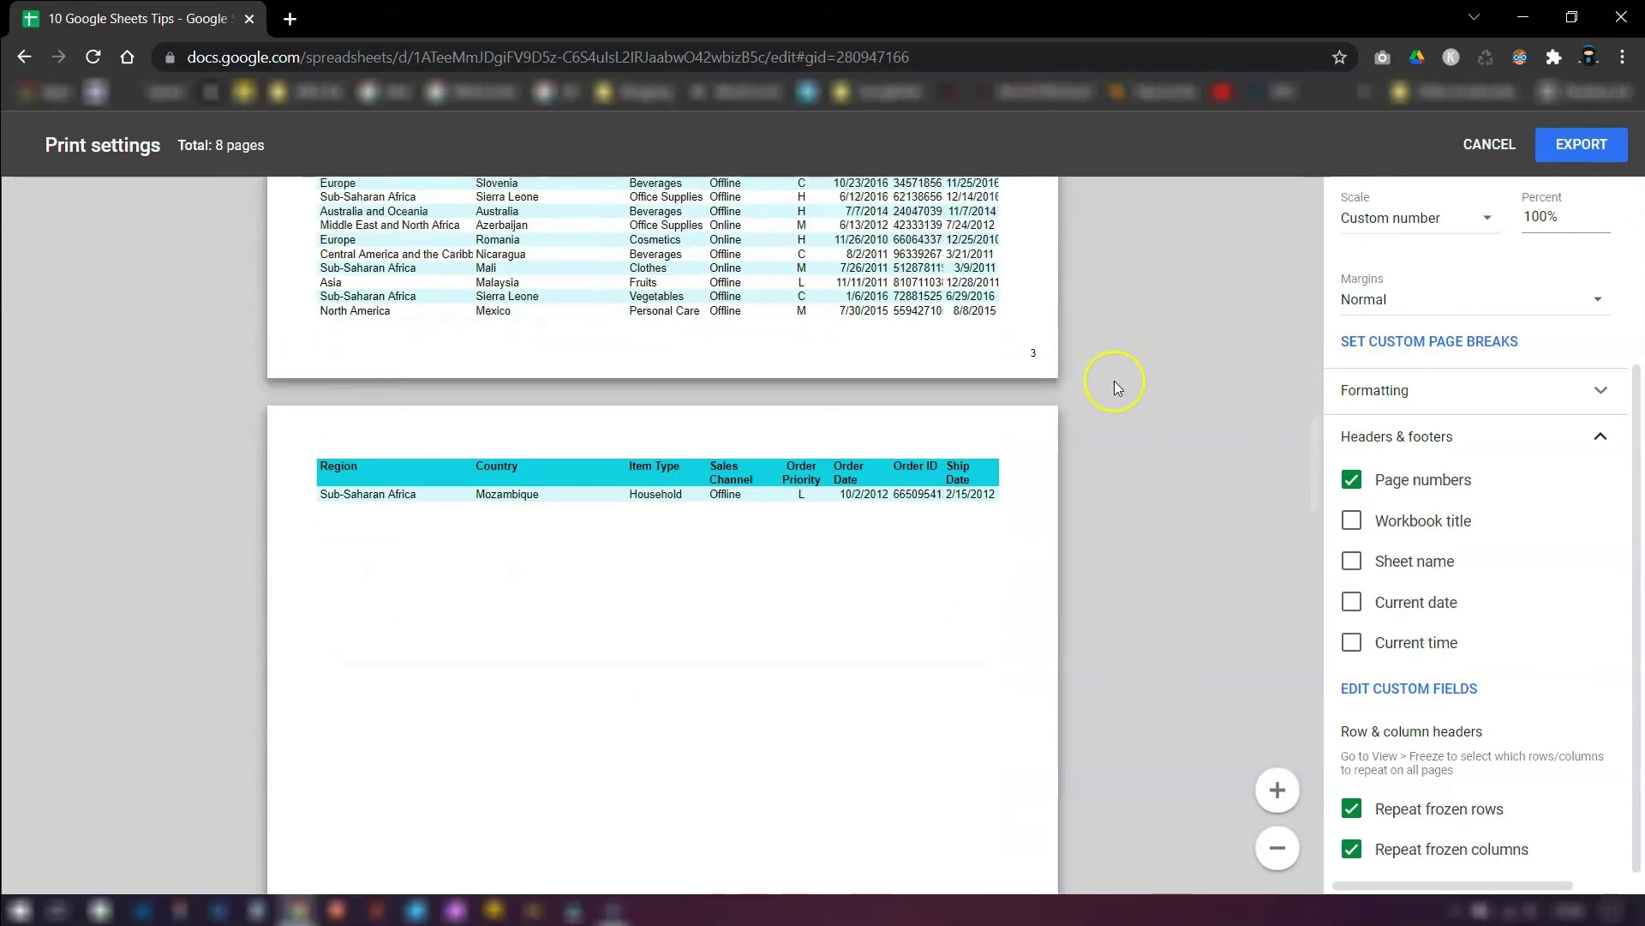
scroll(1114, 381, "up", 20)
scroll(1119, 386, "up", 9)
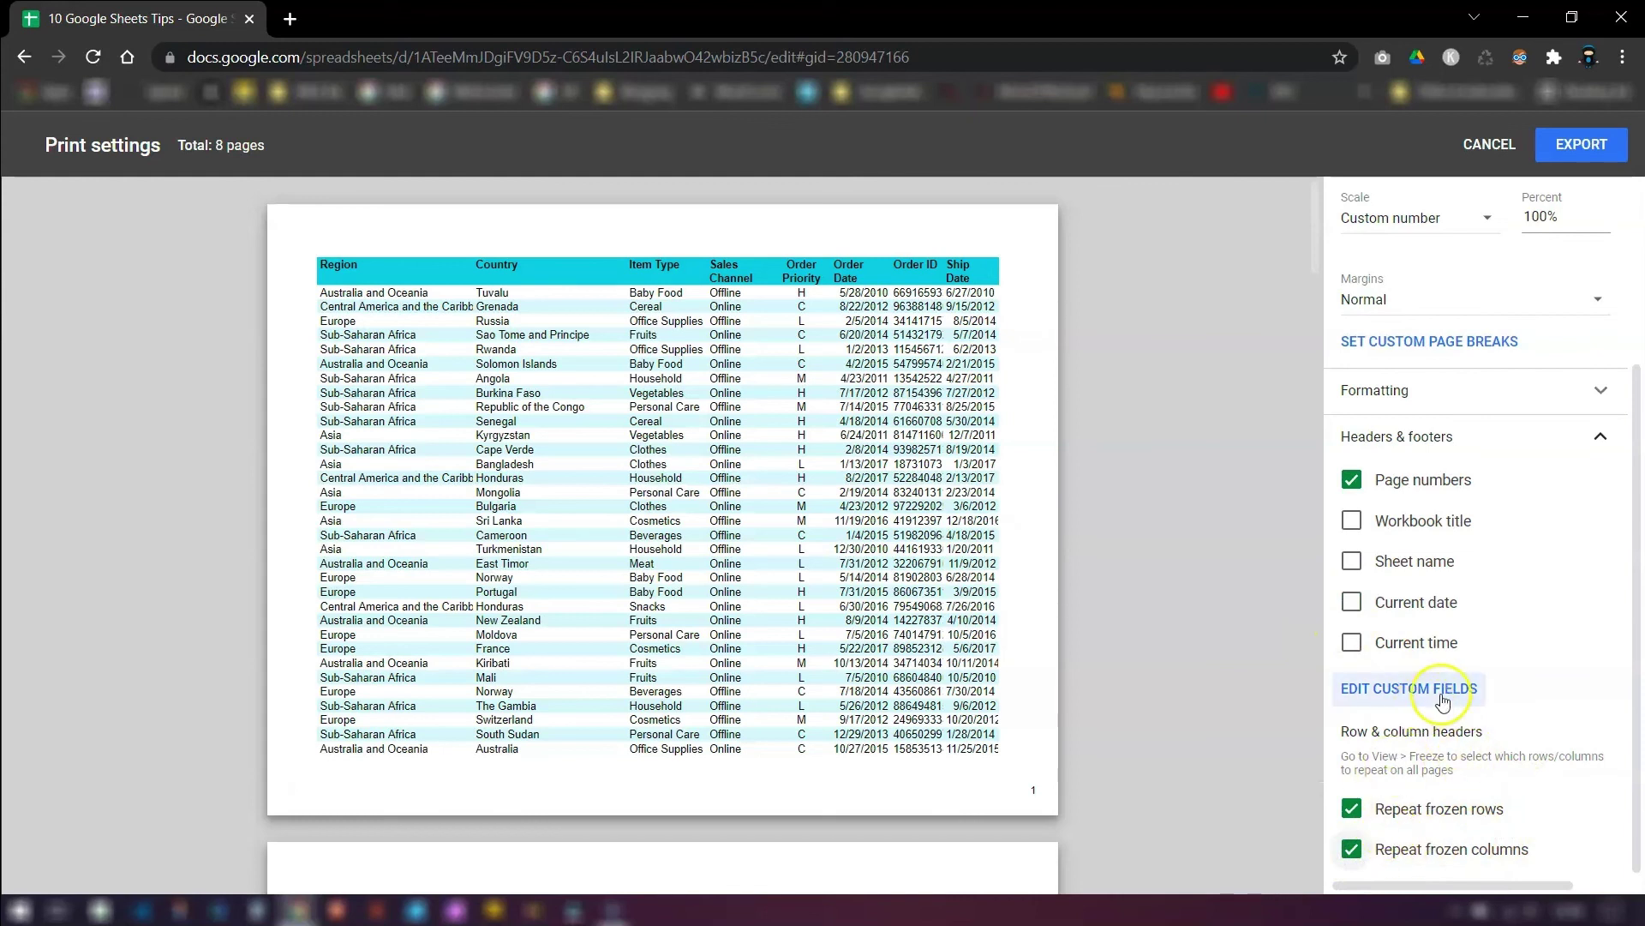
Collapse Headers & footers and export the 8-page Letter landscape PDF.
left_click(1379, 434)
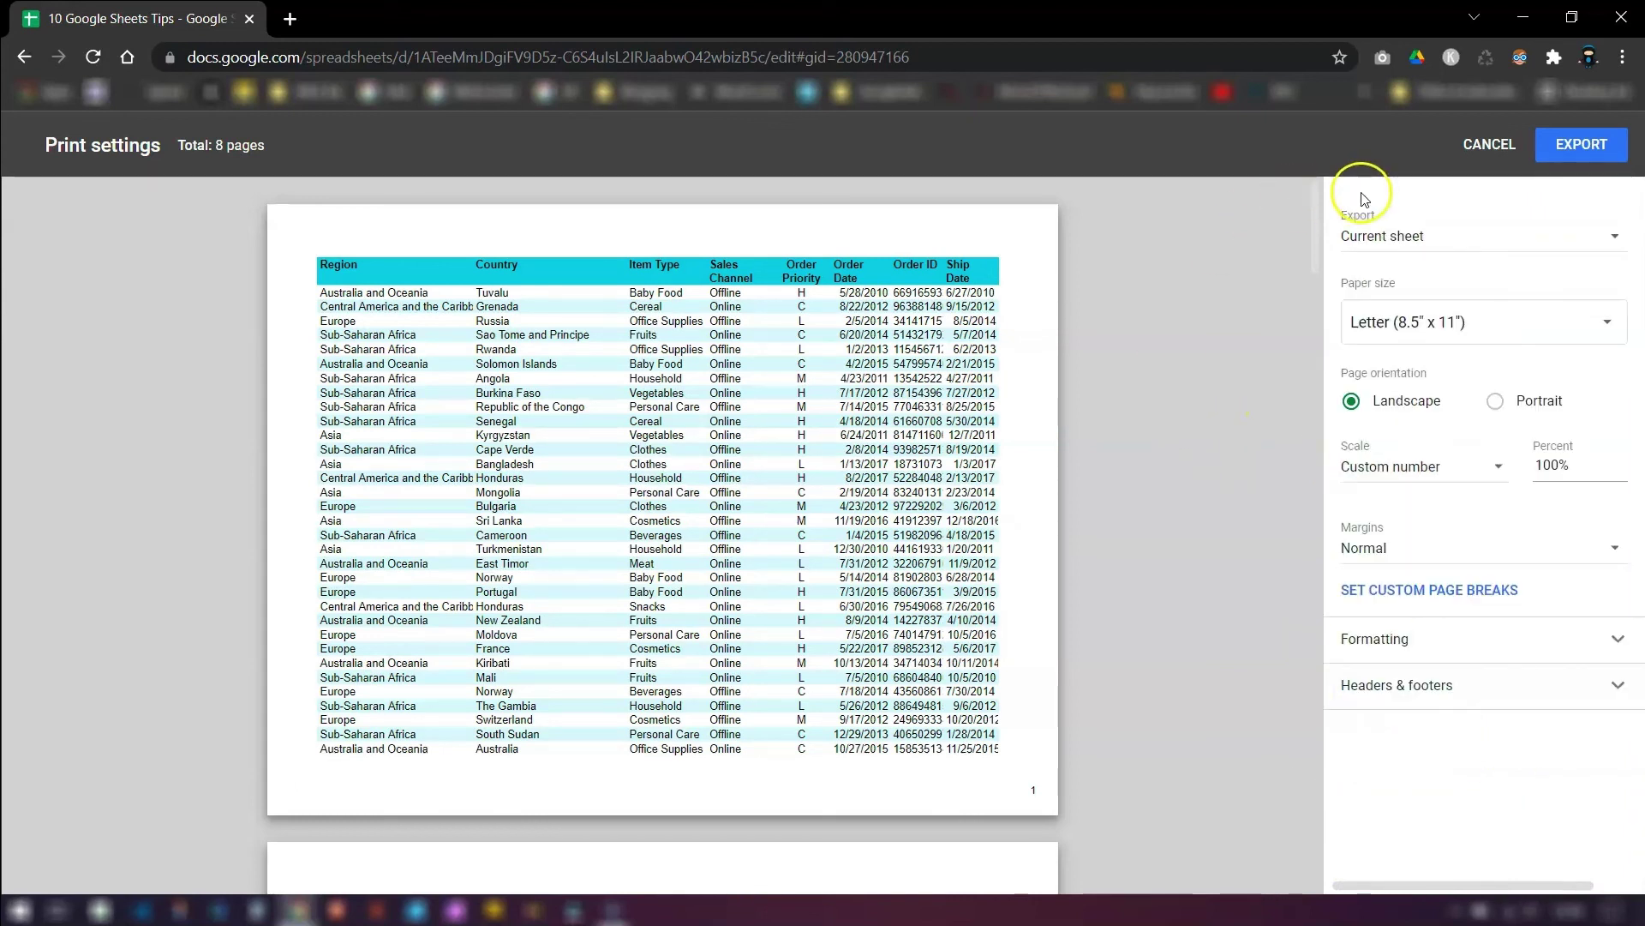
left_click(1573, 154)
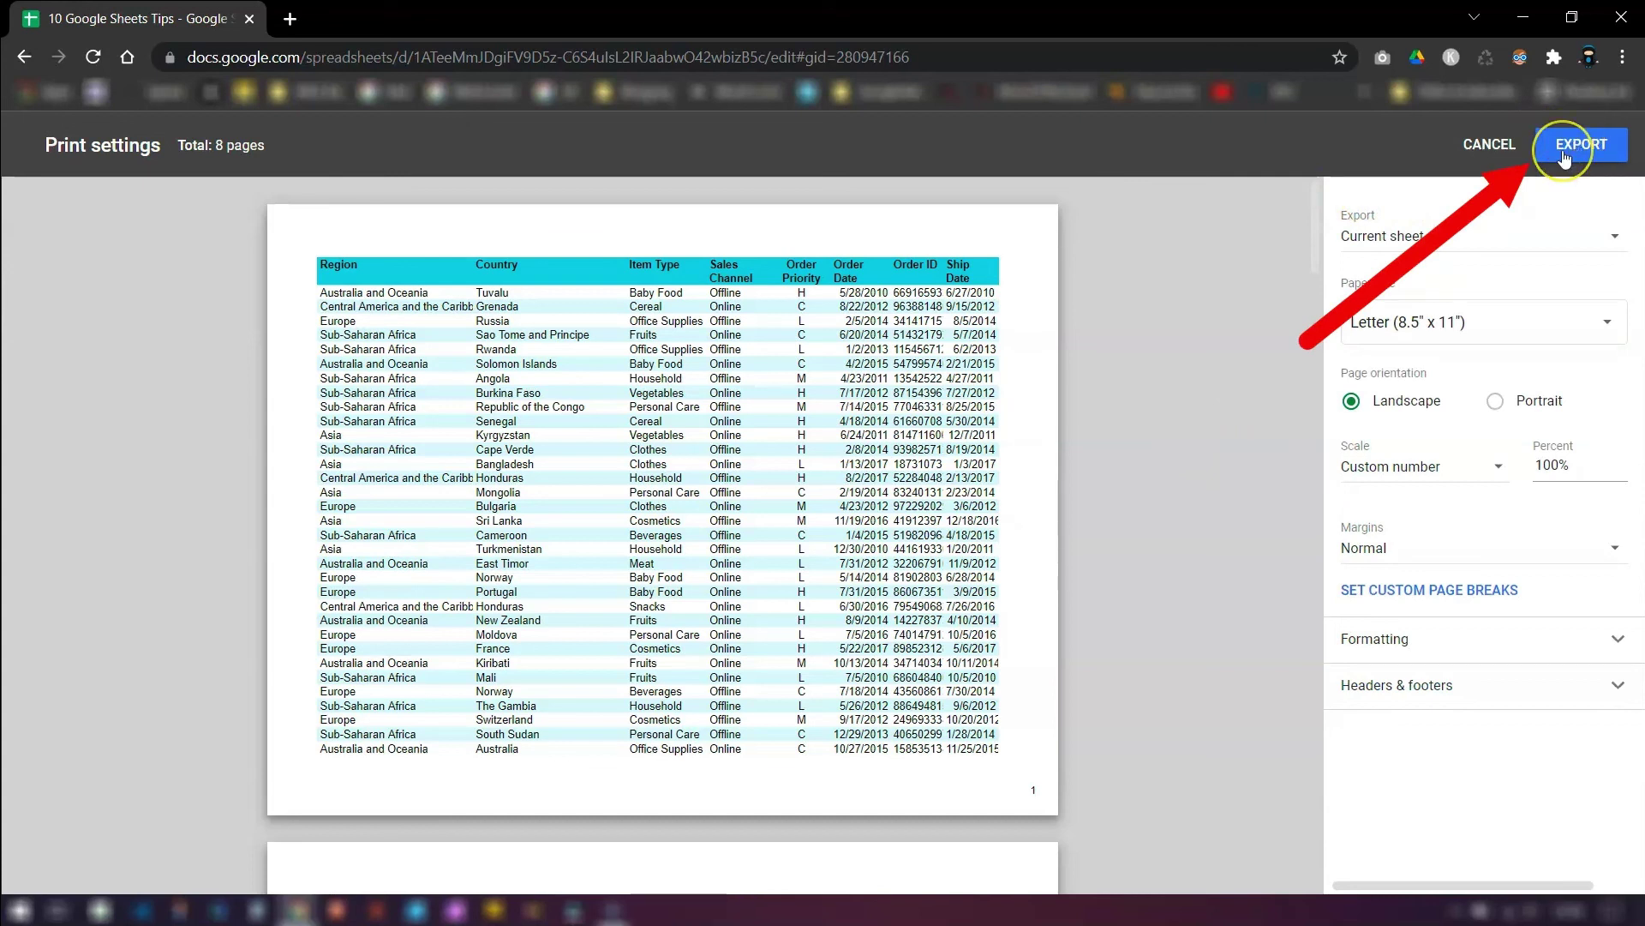
left_click(1565, 158)
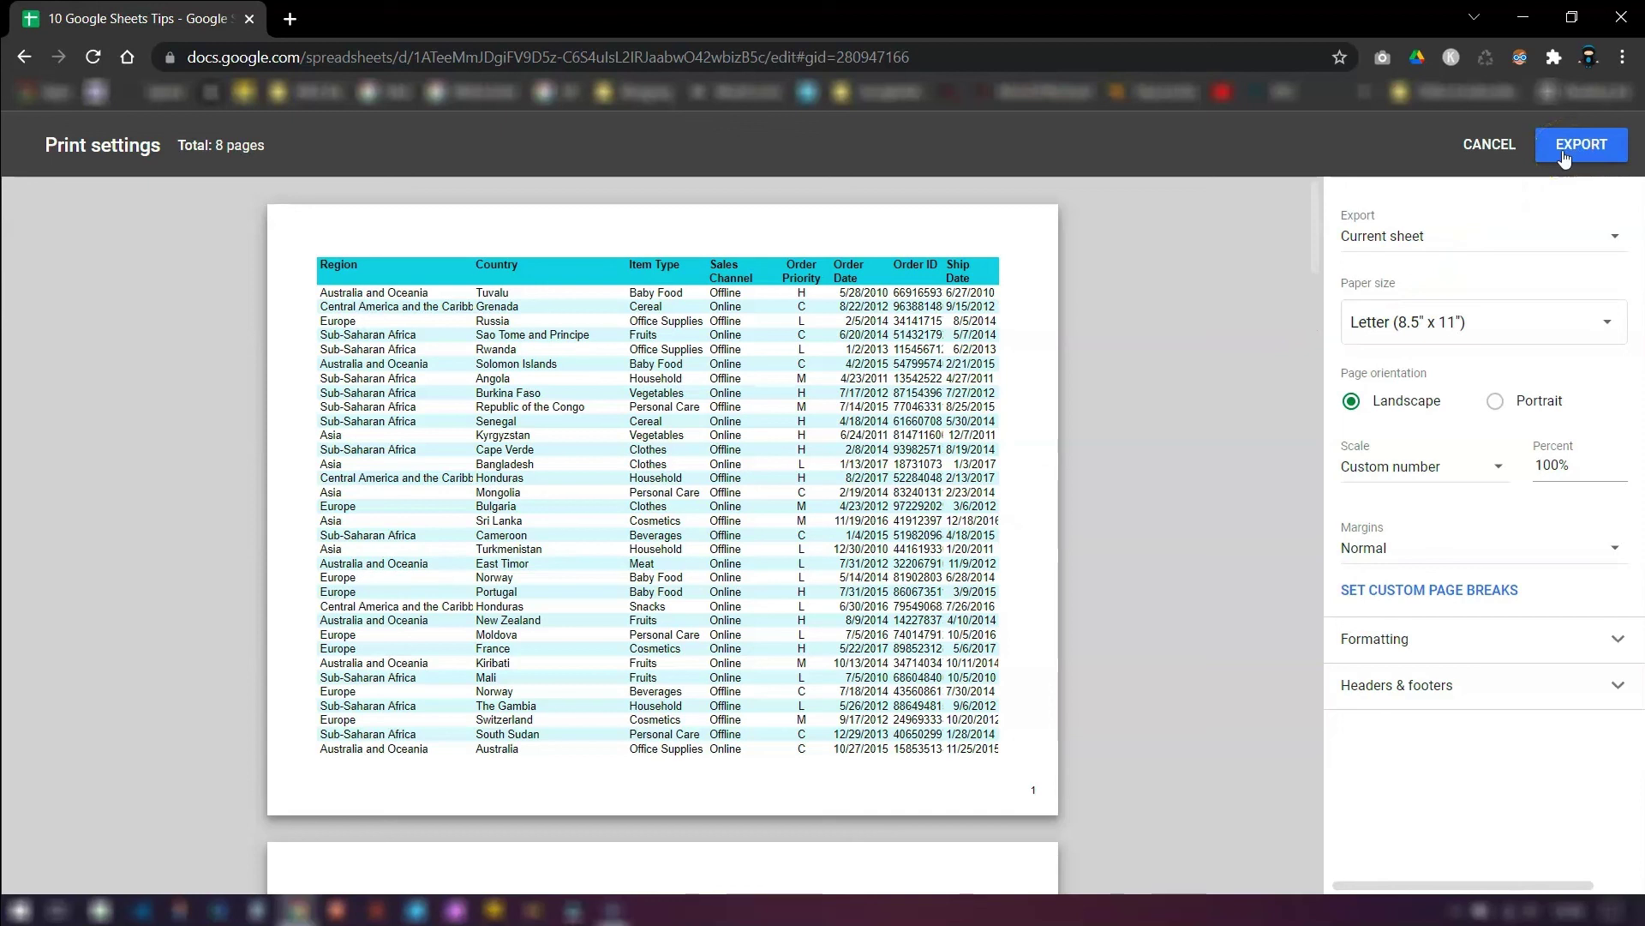
left_click(1565, 157)
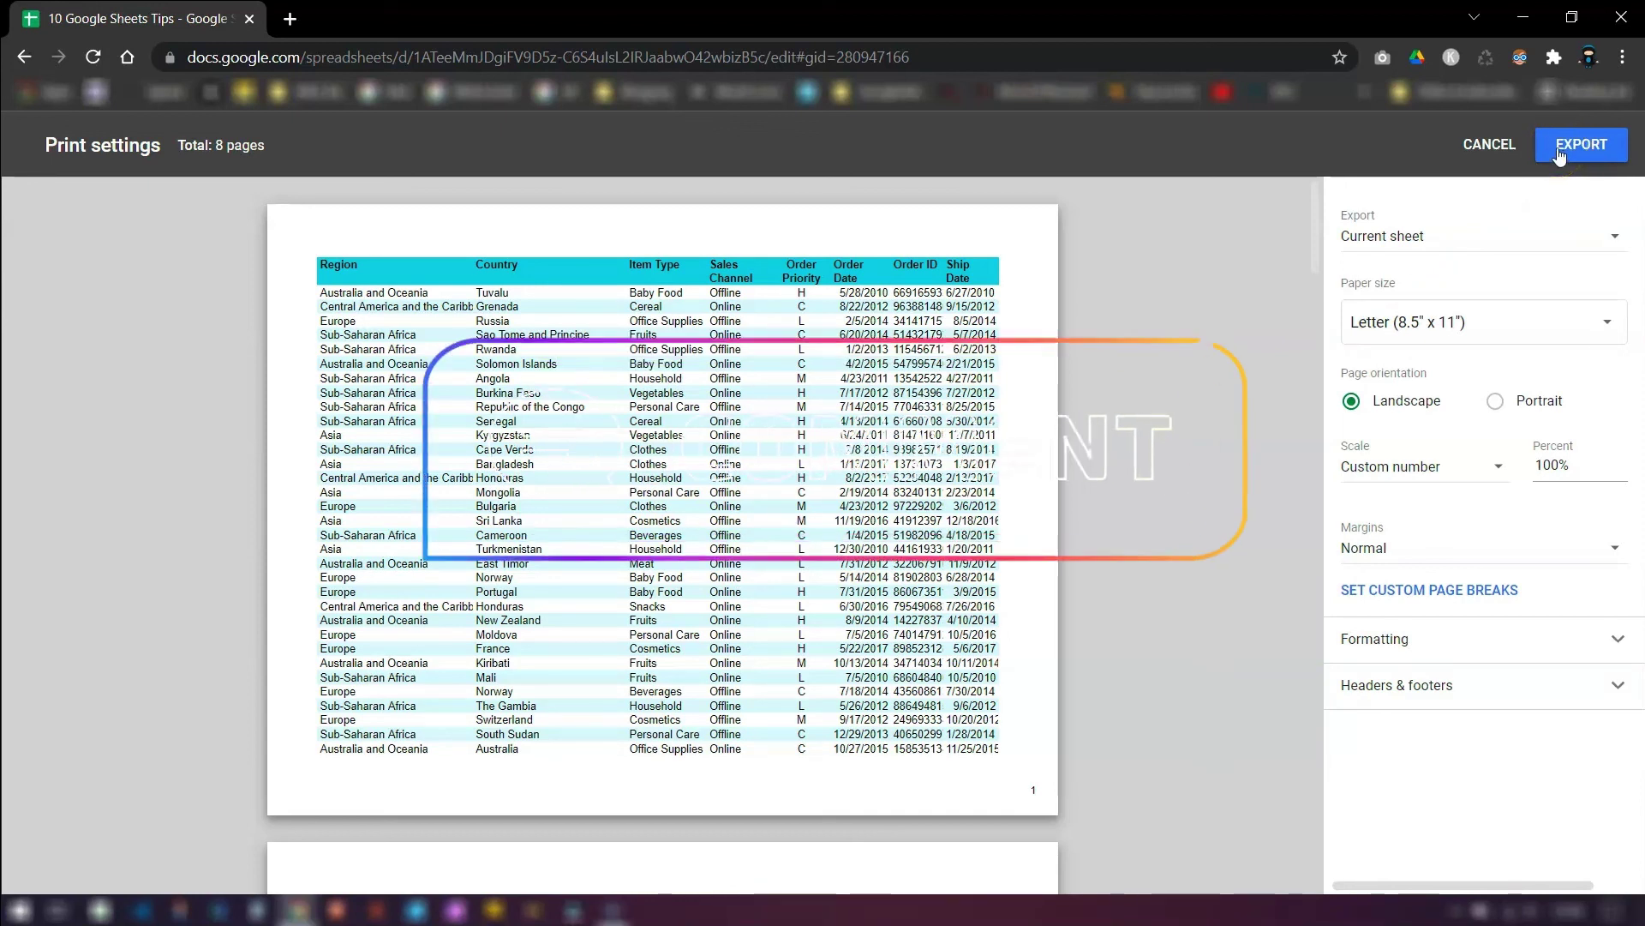